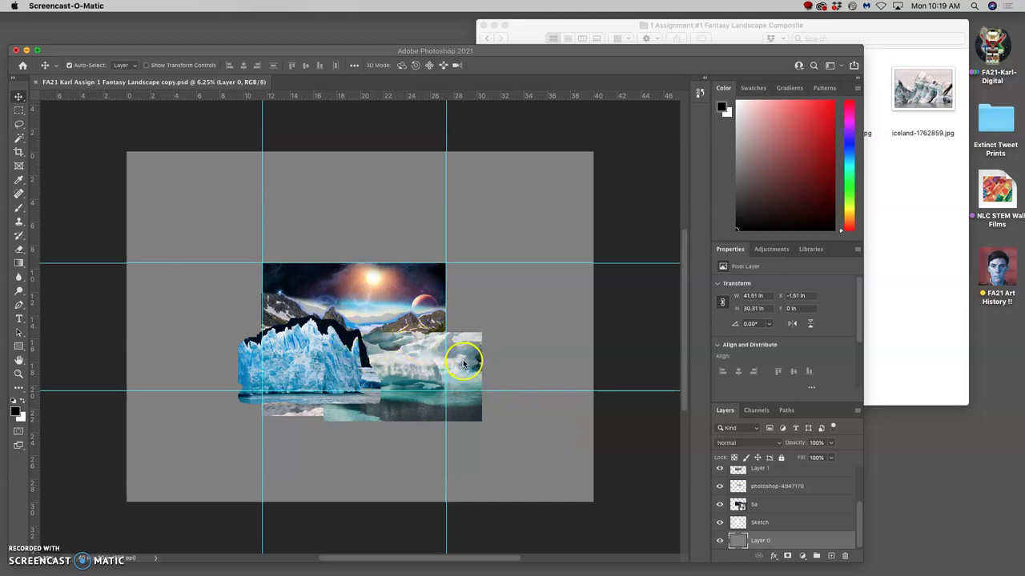
Compare the glacier and 5b layers by toggling their visibility, leaving Layer 4's glacier hidden
click(421, 351)
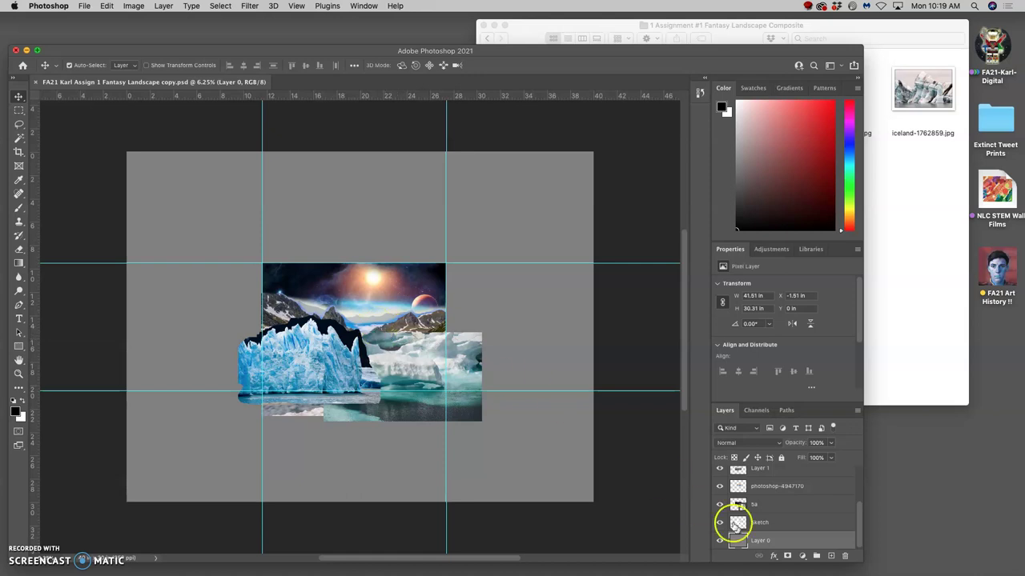
scroll(765, 500, up, 3)
click(720, 477)
click(720, 477)
click(720, 494)
click(719, 493)
click(719, 477)
Auto-select ice layer 3b from the canvas and zoom in to 33.3%
click(622, 469)
click(441, 405)
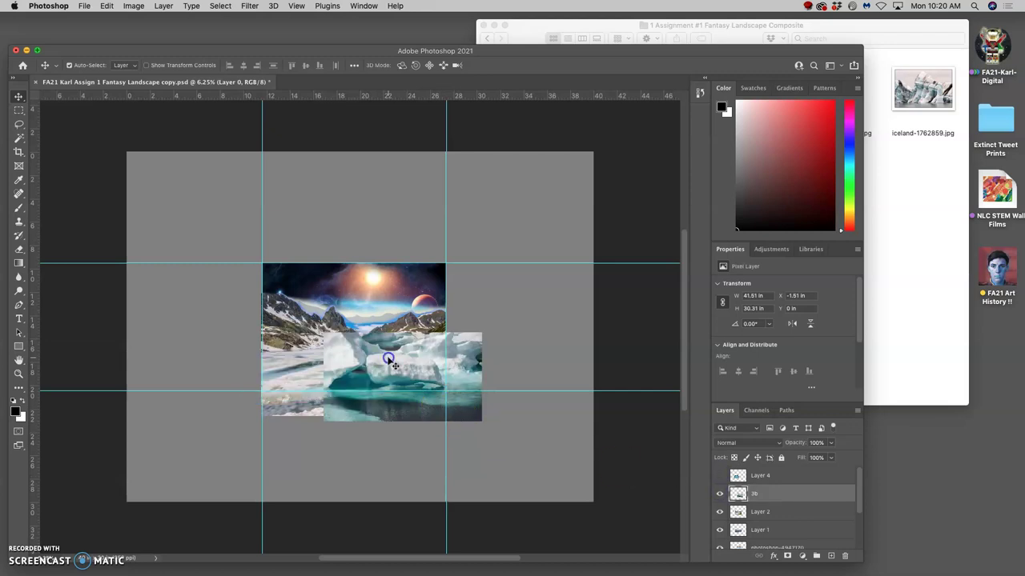
key(super+equal)
key(super+equal)
key(super+equal)
key(super+equal)
key(super+equal)
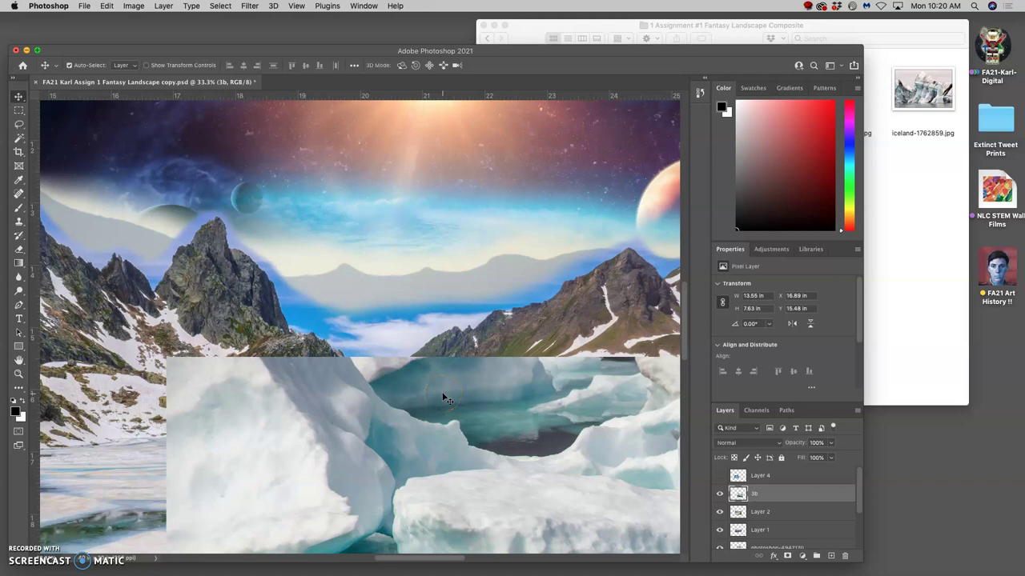
Warp layer 3b, lifting its top edge toward the mountains and stretching its top-left corner outward
key(super+t)
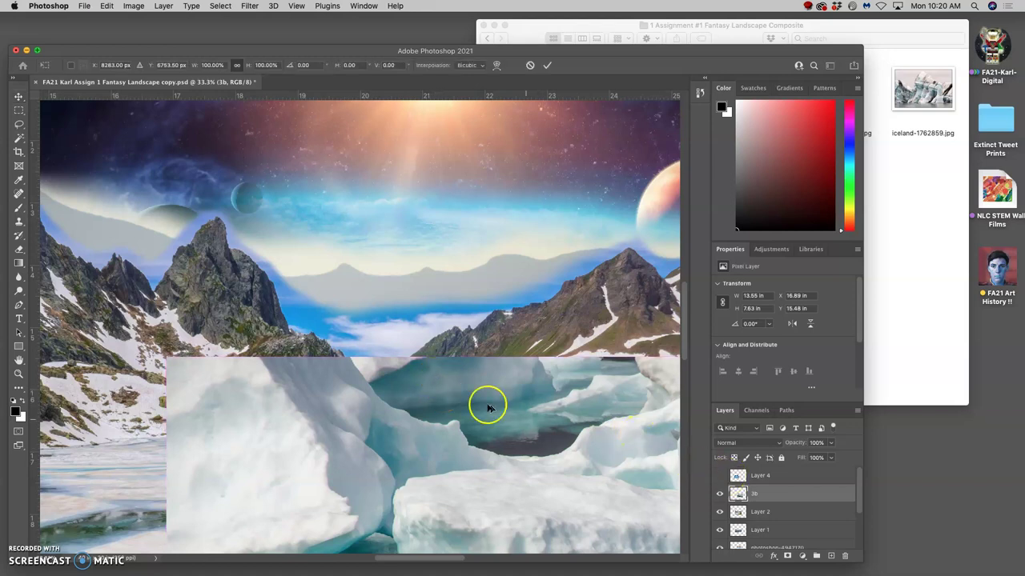
right_click(461, 393)
click(474, 413)
drag(445, 355, 448, 344)
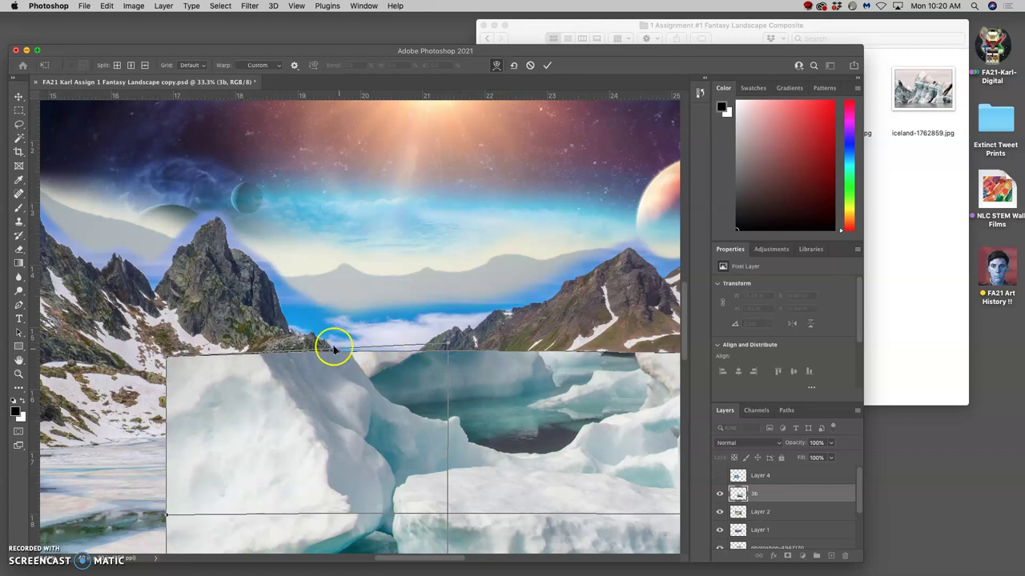
mouse_move(166, 355)
mouse_down()
mouse_move(155, 355)
mouse_move(154, 369)
mouse_up()
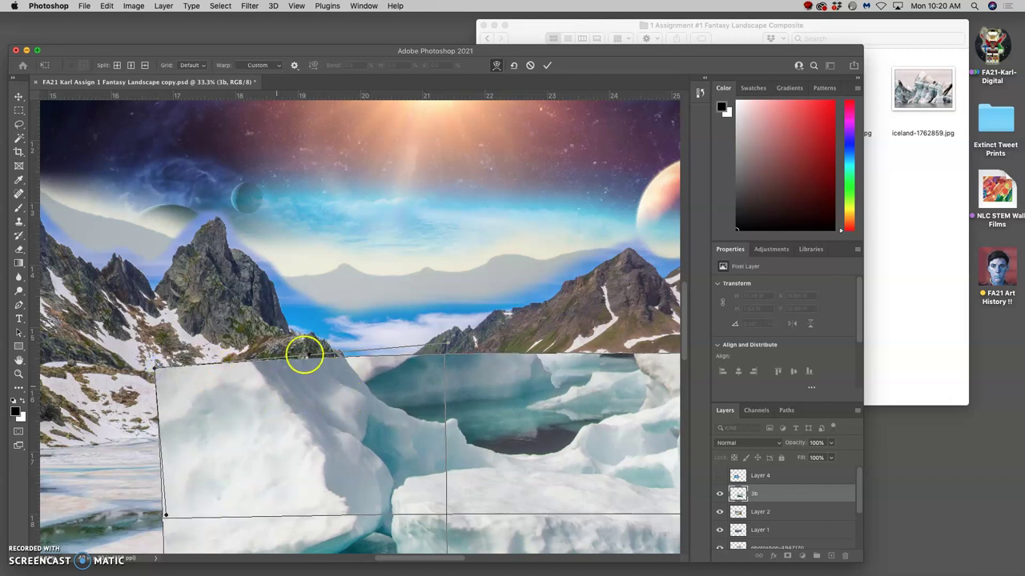
key(Return)
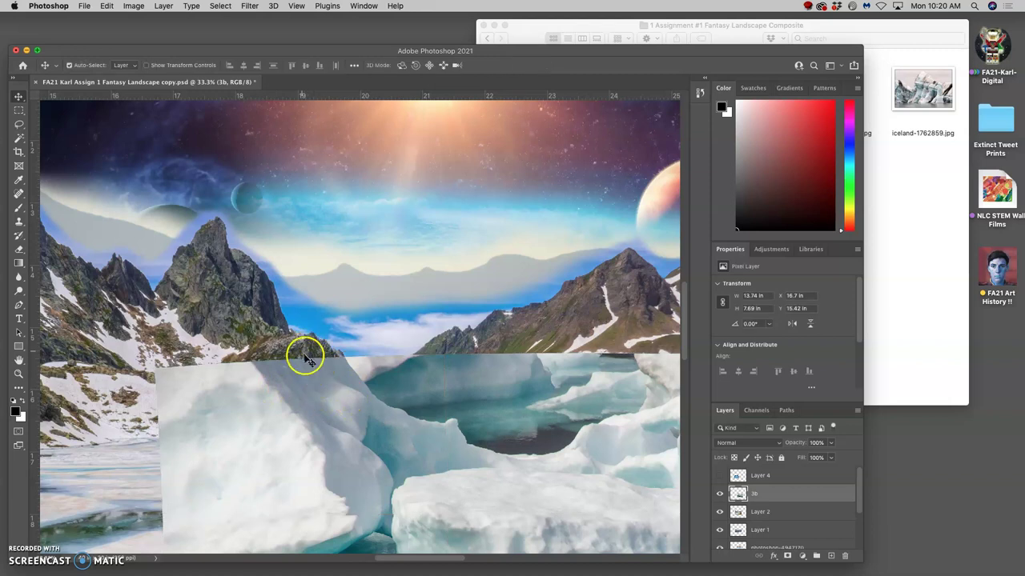
click(720, 494)
click(721, 496)
click(722, 495)
click(721, 496)
click(721, 496)
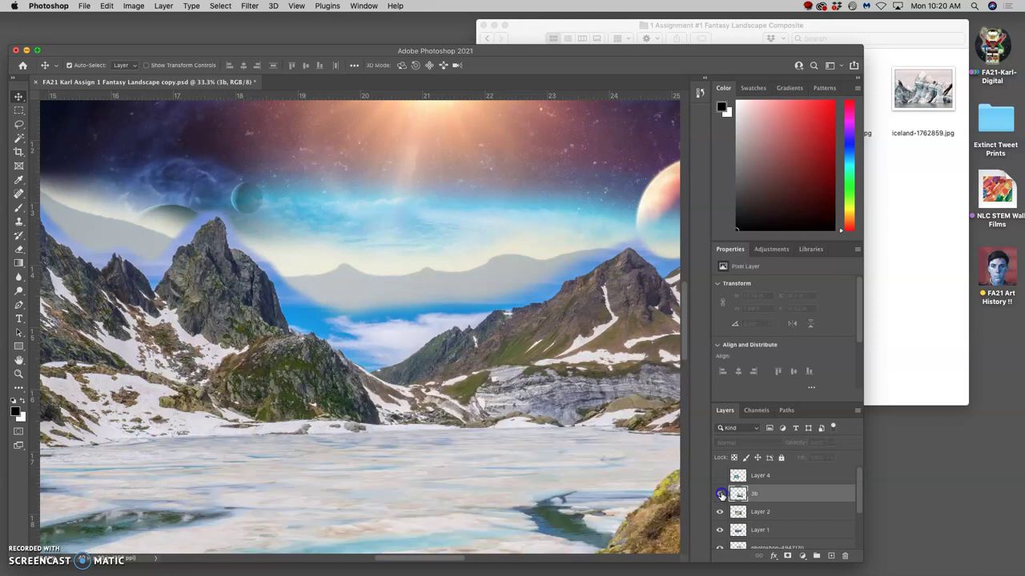
click(721, 495)
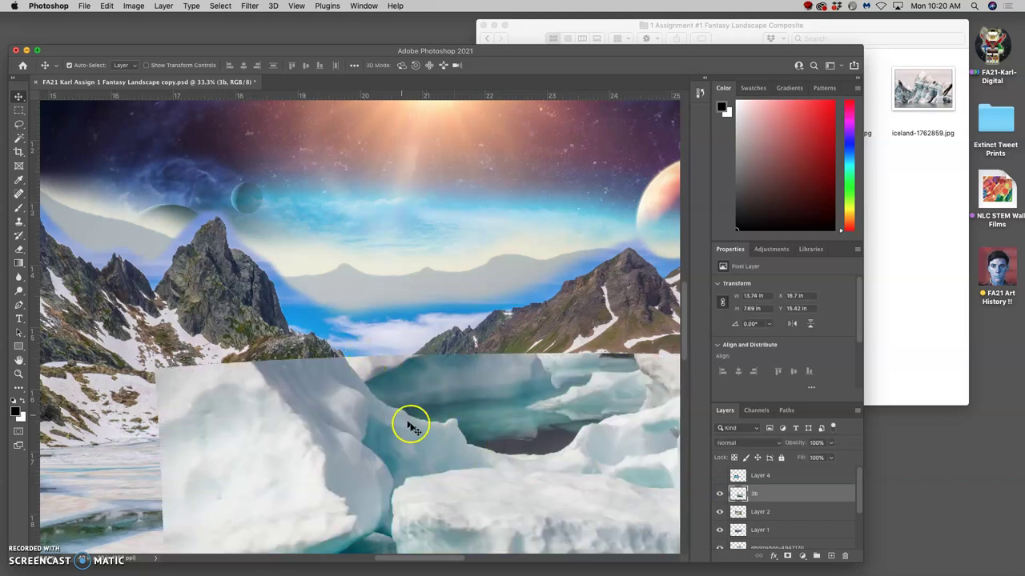
key(super+minus)
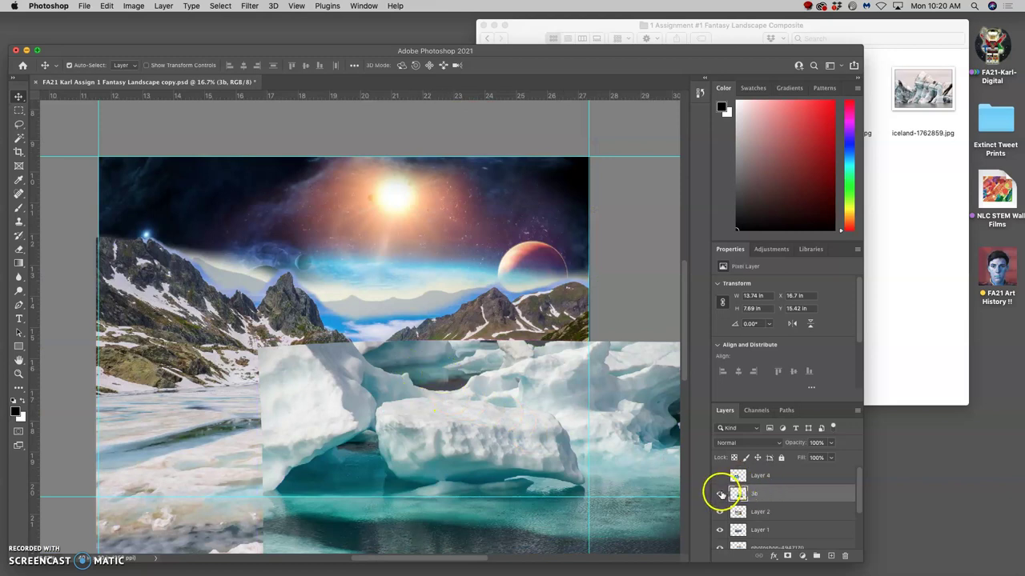
click(722, 496)
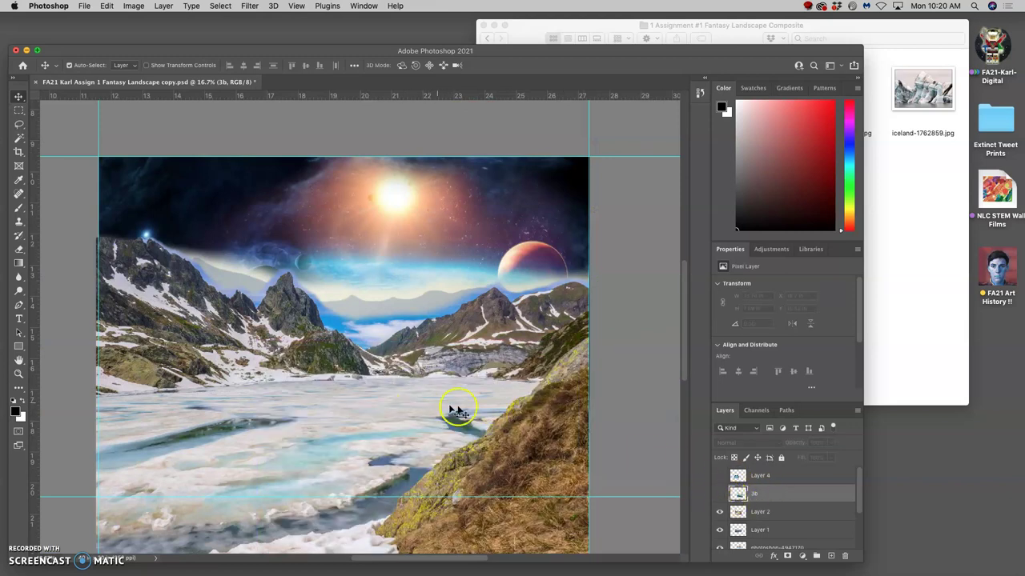
click(718, 494)
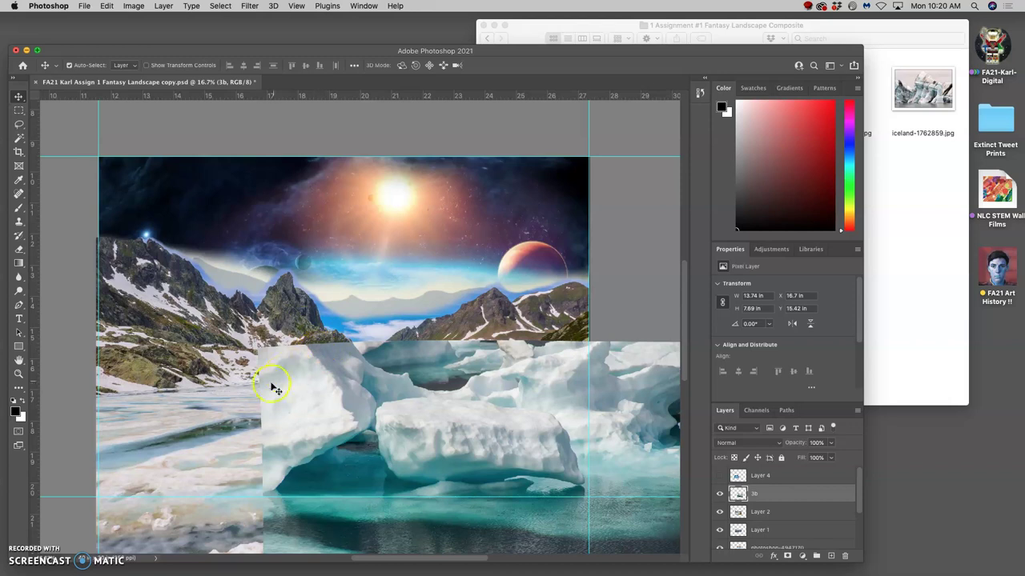
scroll(276, 394, down, 2)
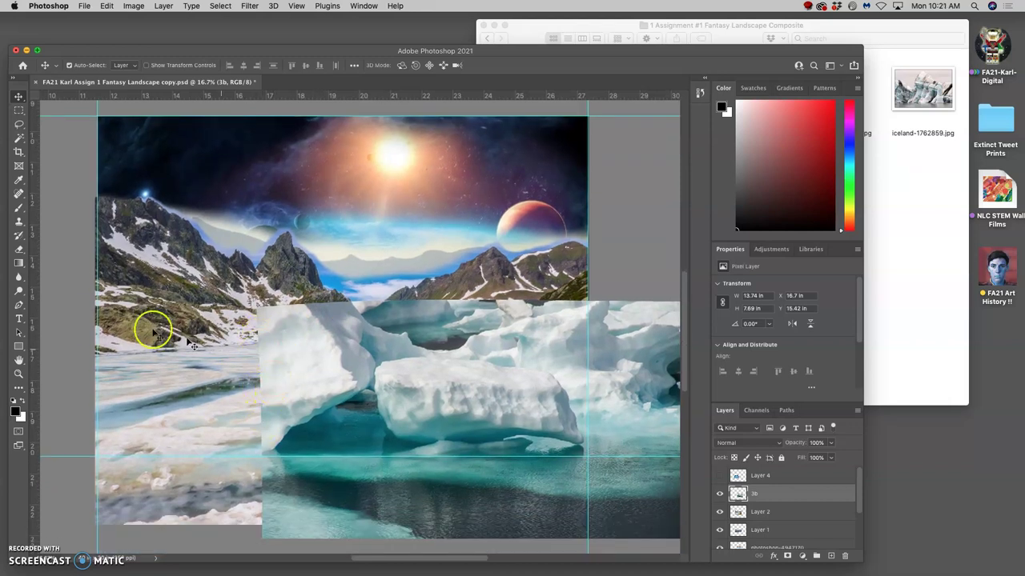
With the Lasso, select the ice covering the rocky ridge, delete it, and deselect
click(18, 124)
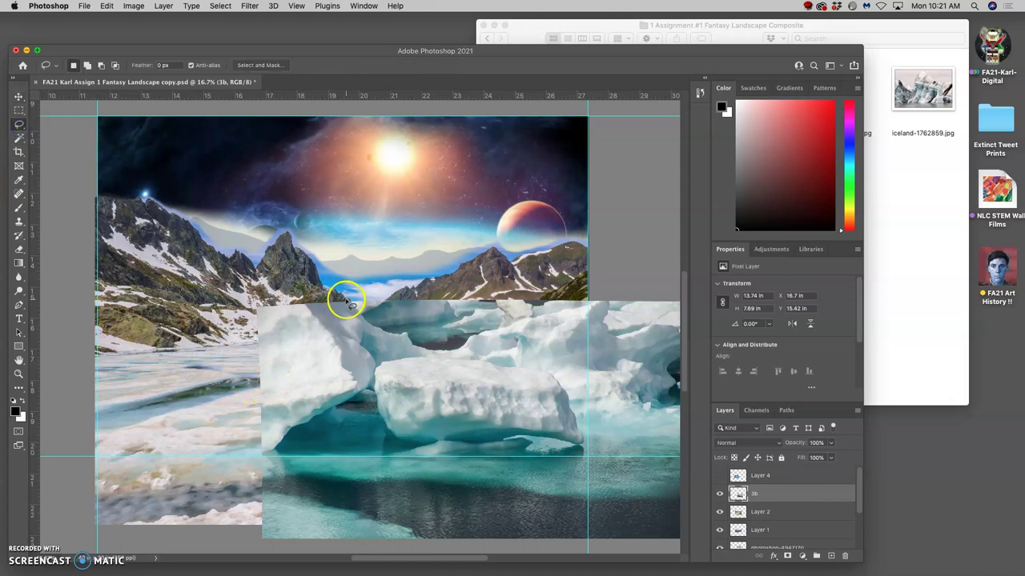
key(super+plus)
key(super+plus)
key(super+plus)
key(super+plus)
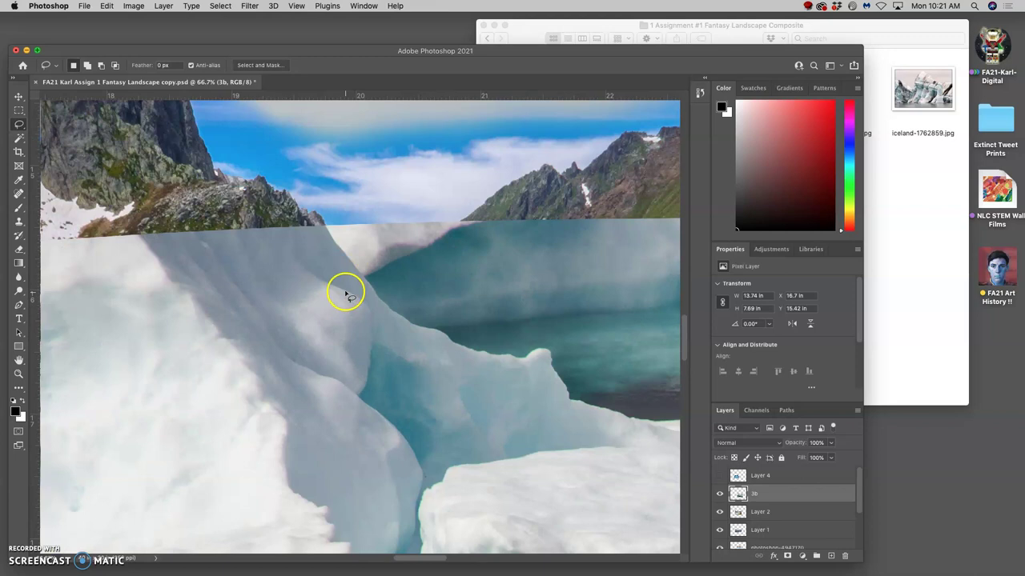
click(321, 237)
mouse_move(143, 248)
mouse_down()
mouse_move(85, 274)
mouse_move(59, 236)
mouse_move(115, 188)
mouse_move(285, 182)
mouse_up()
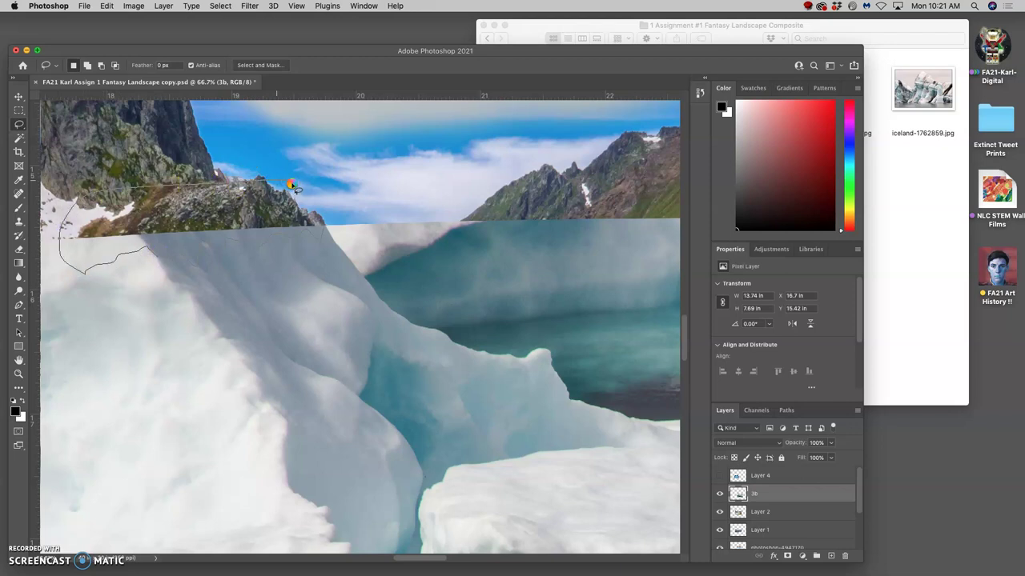
drag(292, 185, 322, 233)
key(Delete)
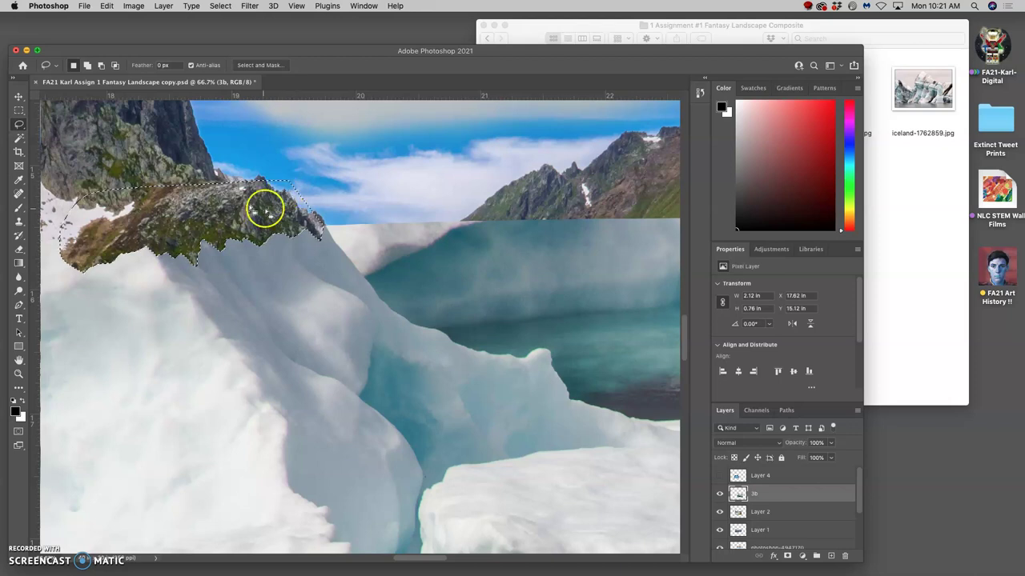
key(super+d)
Lasso more ice along the upper-left edge, Shift-add an area near the ridge, and delete it
scroll(196, 257, left, 5)
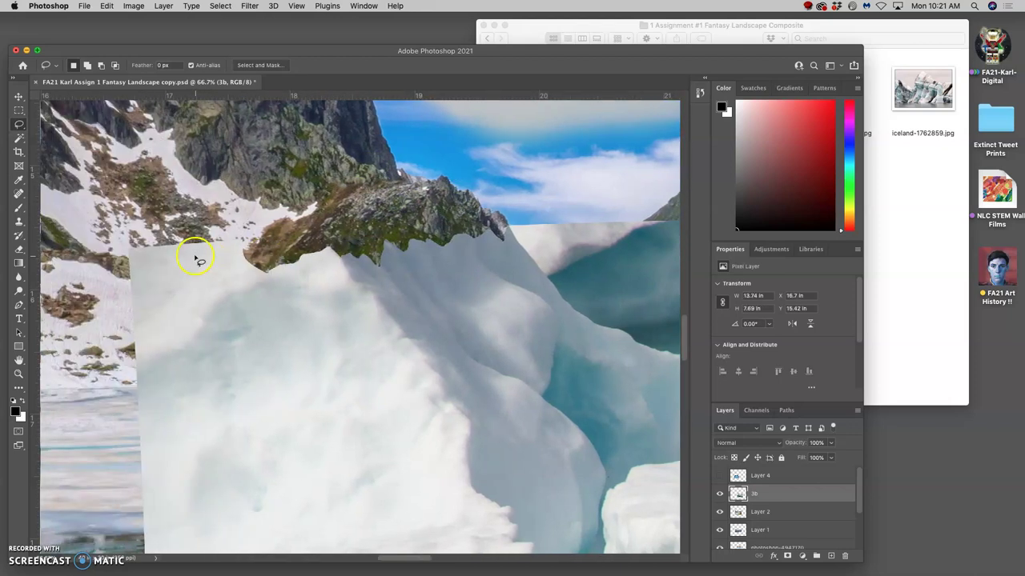
scroll(201, 257, down, 10)
scroll(238, 222, up, 15)
scroll(239, 227, down, 15)
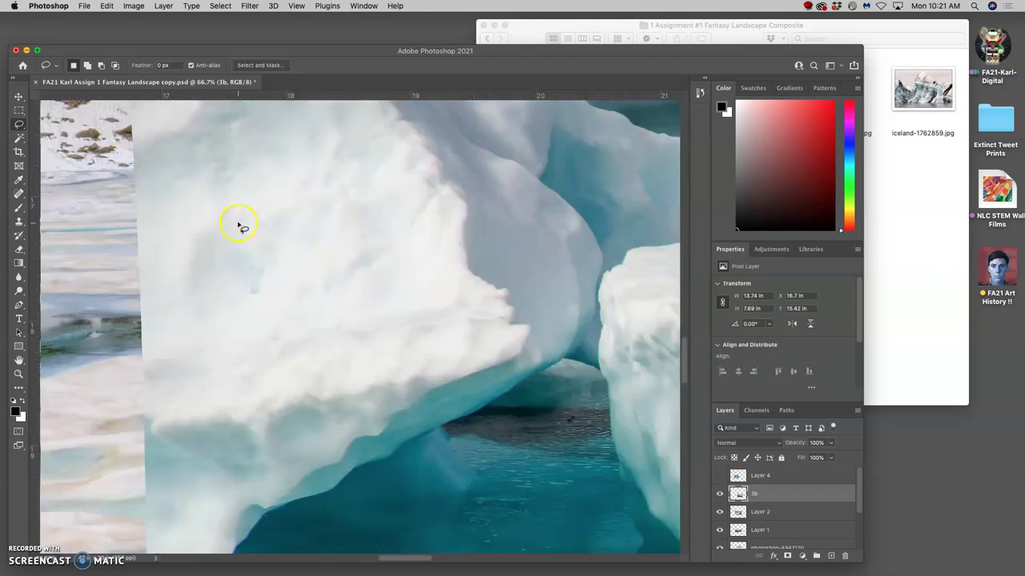
scroll(239, 226, up, 10)
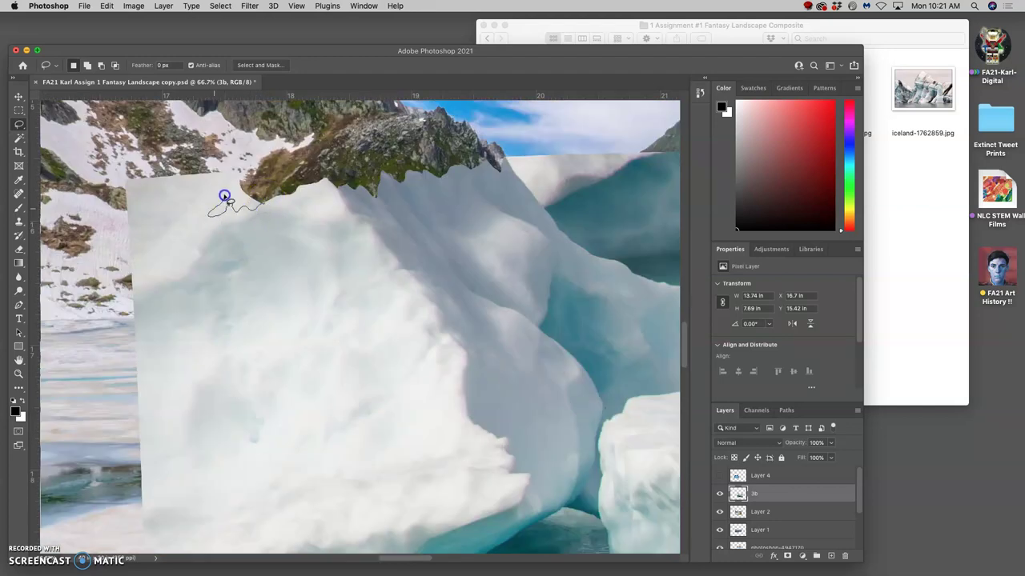
mouse_move(245, 175)
mouse_down()
mouse_move(226, 157)
mouse_move(114, 177)
mouse_move(112, 295)
mouse_up()
mouse_move(150, 364)
mouse_down()
mouse_move(197, 303)
mouse_move(203, 267)
mouse_up()
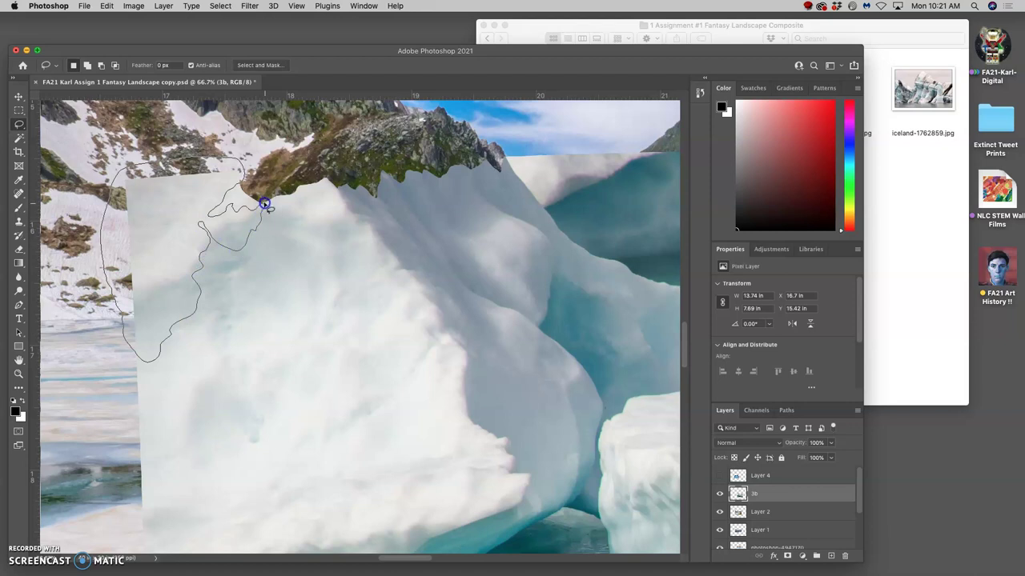
drag(269, 222, 271, 224)
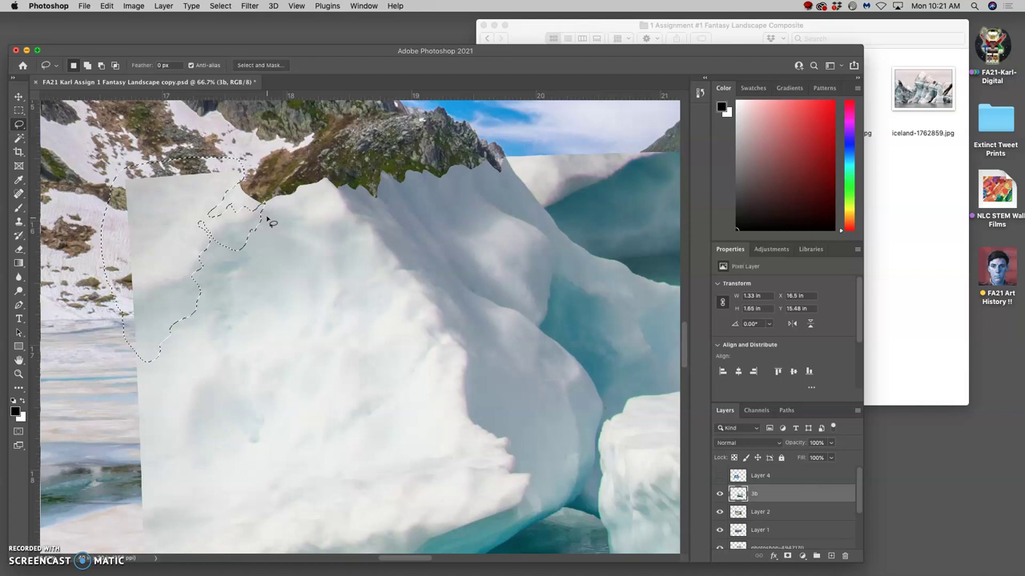
key(shift)
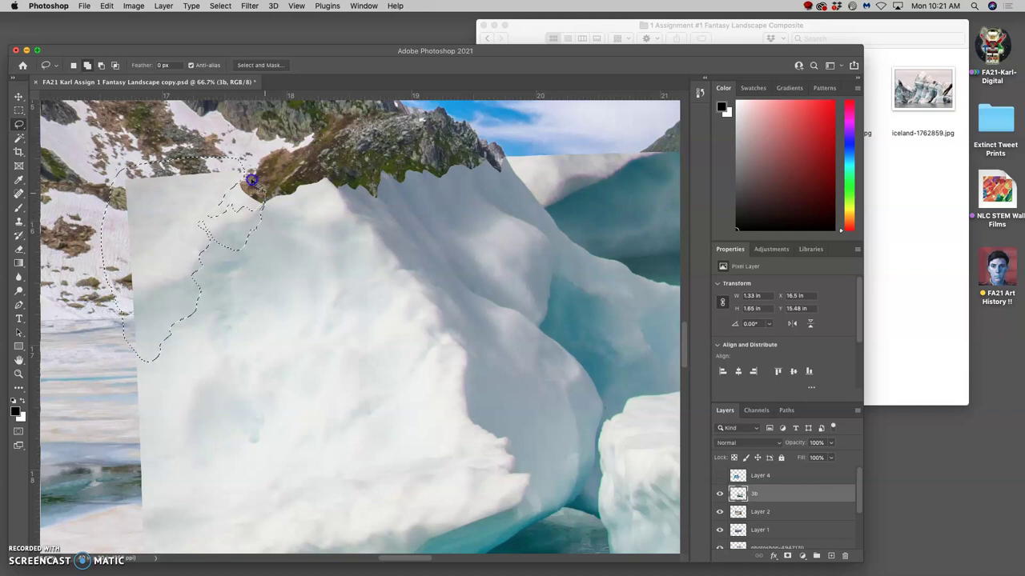
mouse_move(248, 178)
mouse_down()
mouse_move(194, 202)
mouse_move(191, 214)
mouse_move(234, 230)
mouse_up()
key(Delete)
Drop the selection and make a few further Lasso clicks around the ridge area
click(179, 231)
click(212, 240)
click(228, 242)
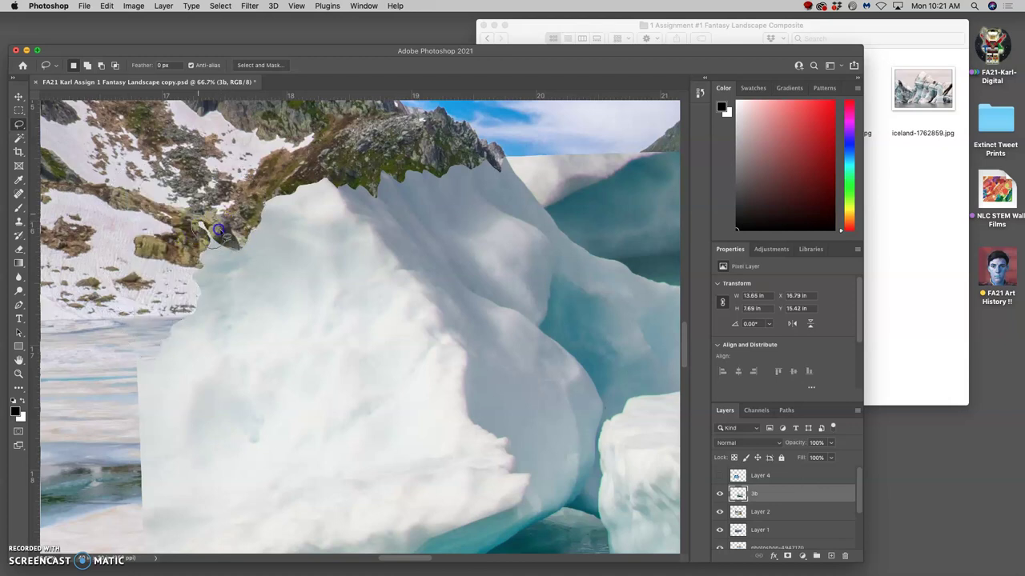
drag(234, 245, 229, 229)
click(263, 240)
scroll(268, 245, left, 1)
scroll(269, 245, down, 3)
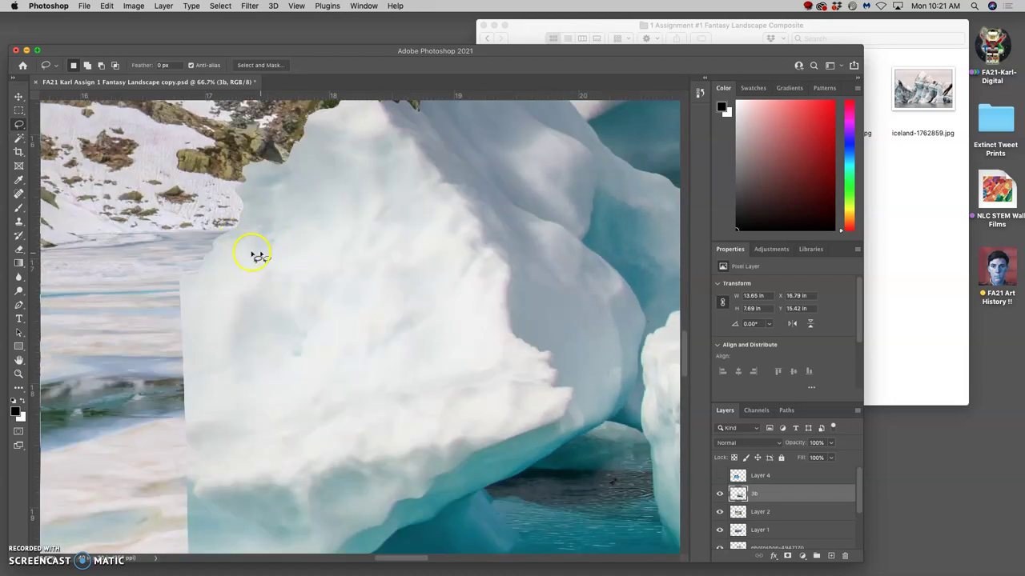
Delete a lassoed piece of layer 3b's top edge and deselect
scroll(262, 255, down, 3)
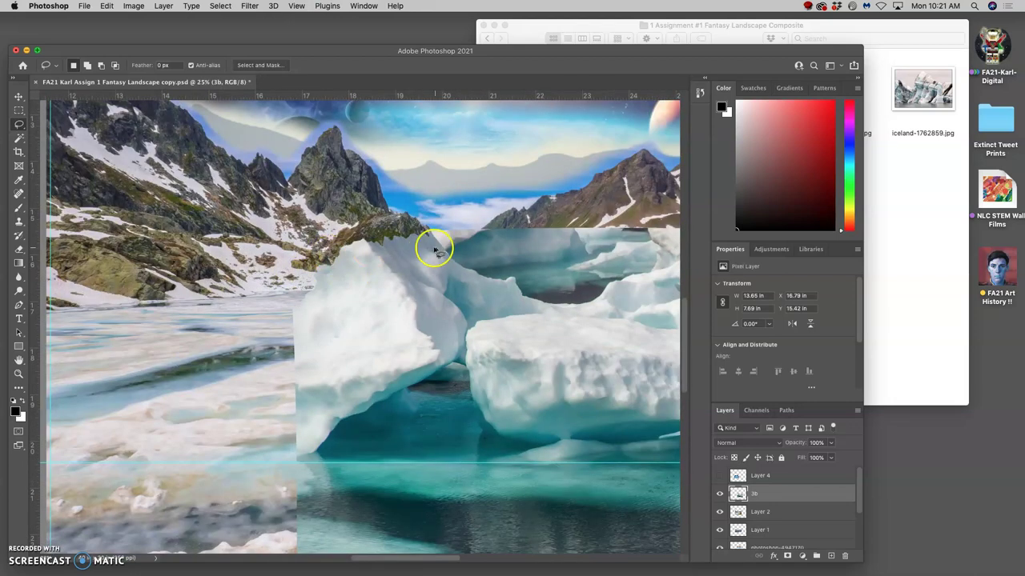
scroll(445, 255, up, 2)
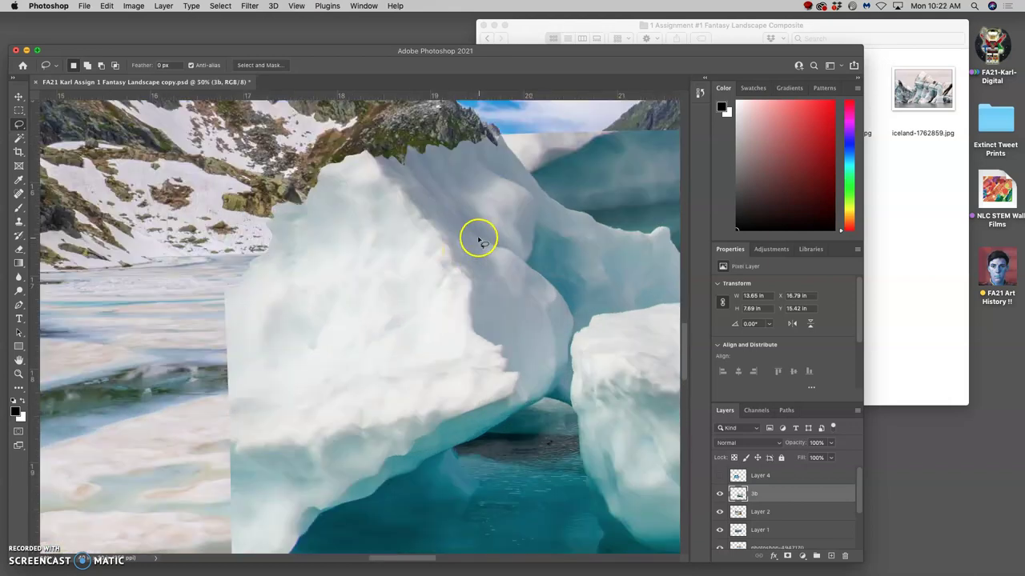
scroll(475, 236, up, 3)
scroll(563, 263, right, 3)
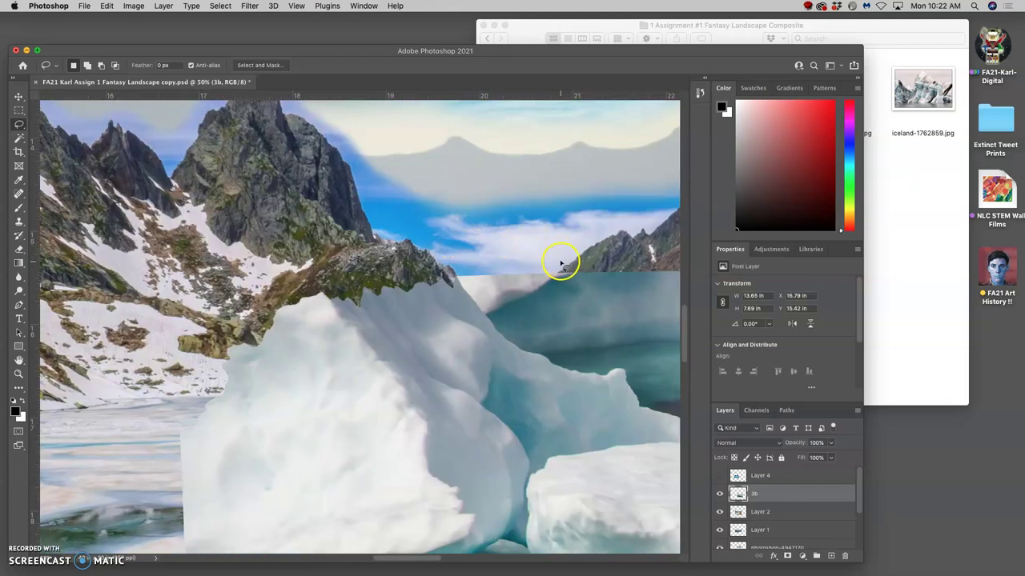
click(522, 271)
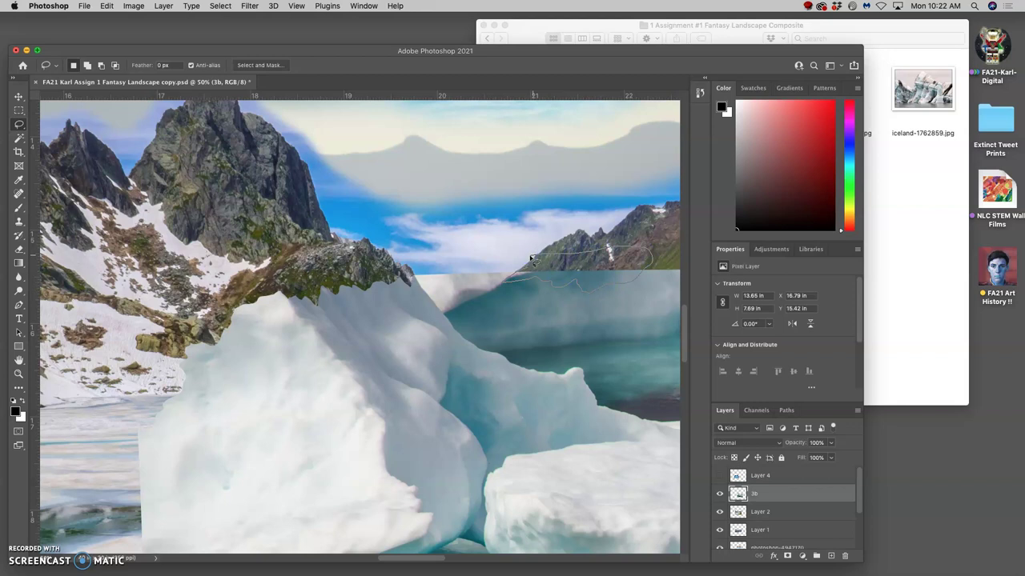
key(Delete)
key(ctrl+d)
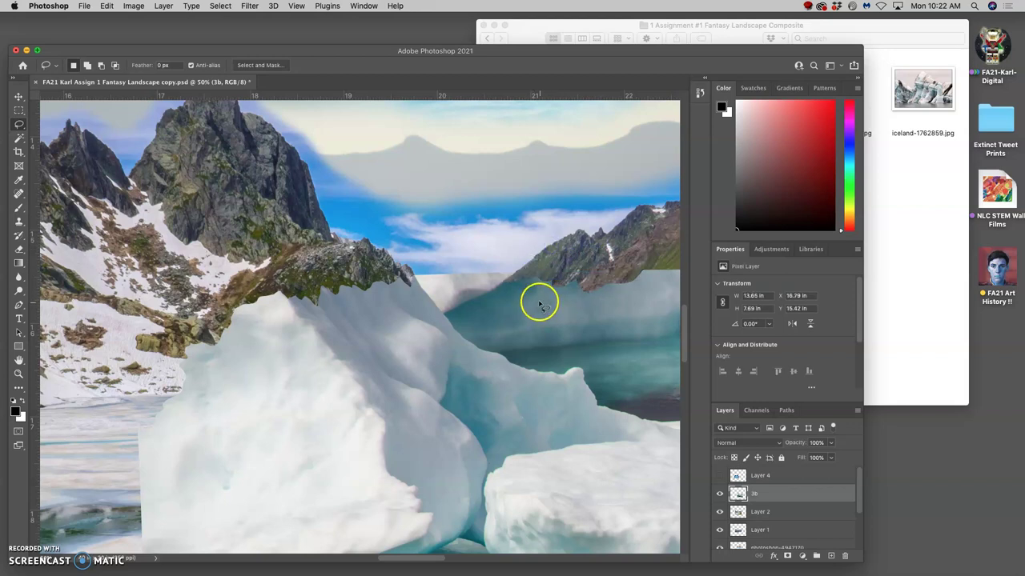
Outline the ice strip covering the mountain base, then discard that selection
scroll(538, 302, right, 6)
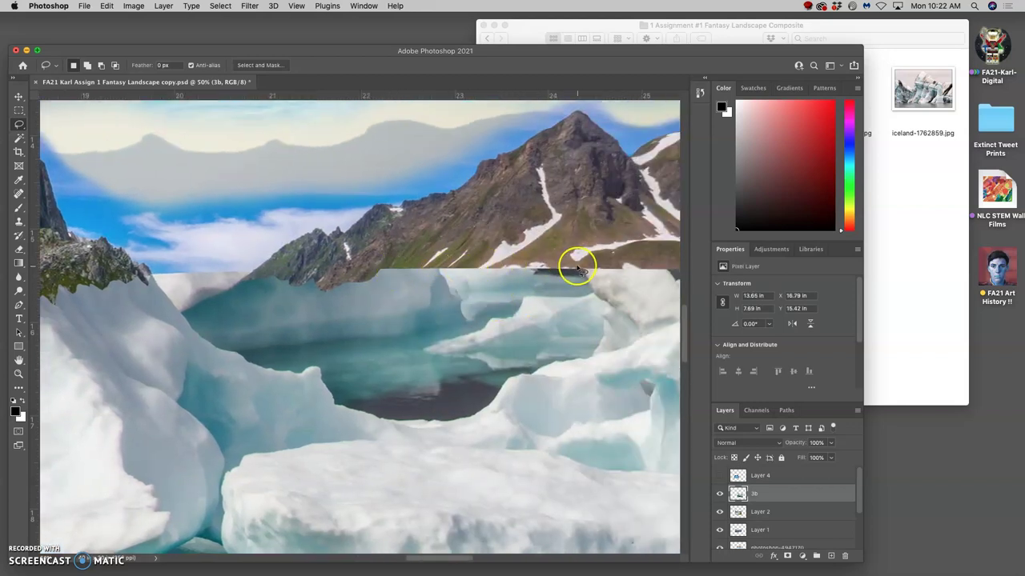
scroll(576, 268, right, 9)
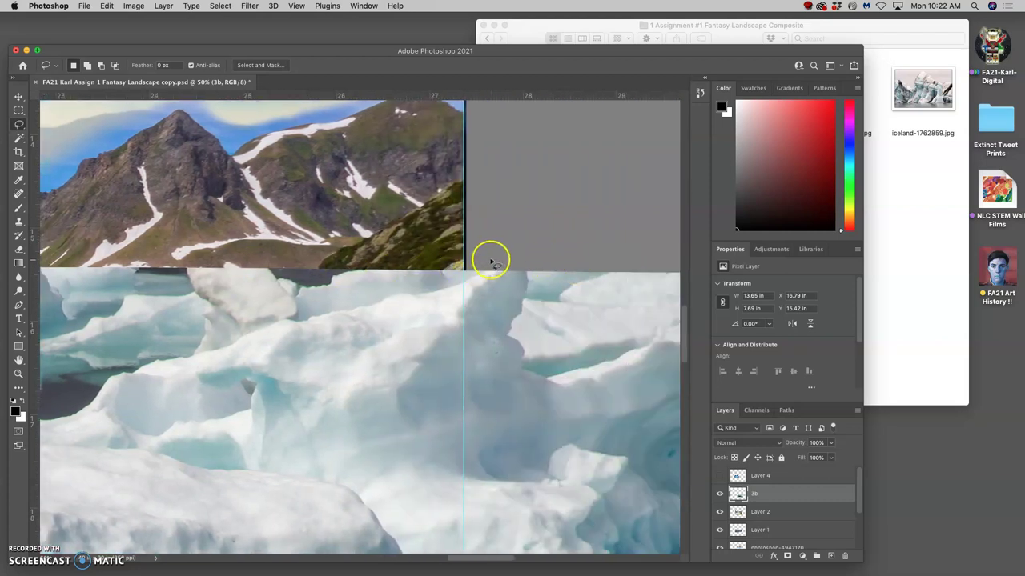
click(465, 269)
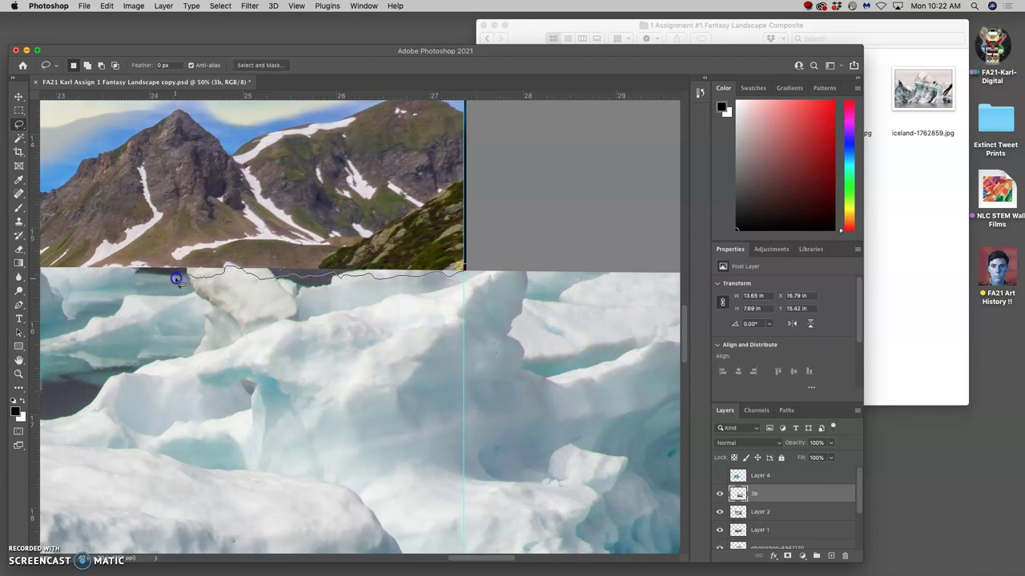
mouse_move(83, 250)
mouse_down()
mouse_move(147, 231)
mouse_move(336, 208)
mouse_move(393, 217)
mouse_up()
scroll(347, 229, left, 5)
scroll(348, 232, left, 2)
click(356, 236)
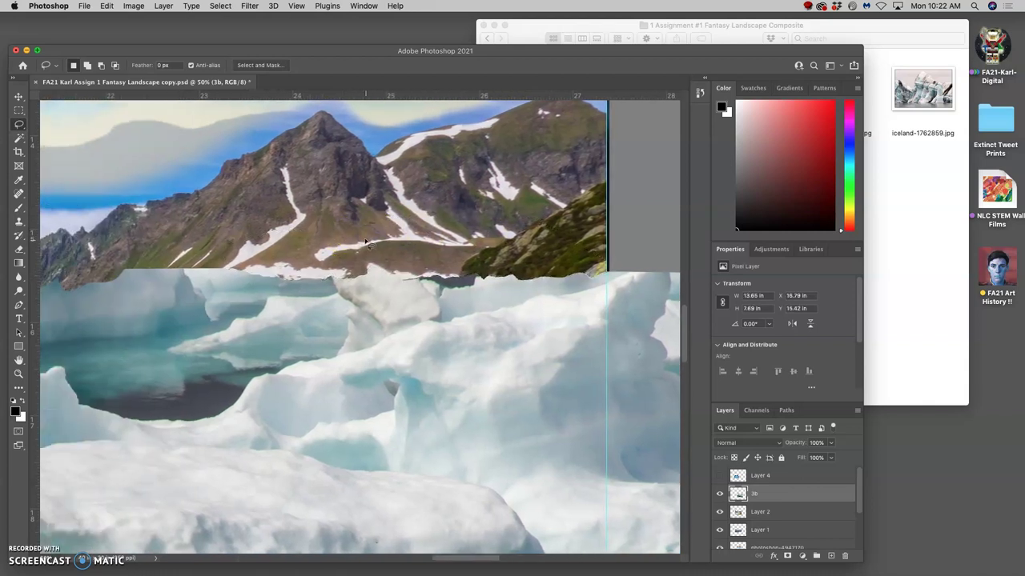
Trace the mountain-ice boundary and delete the outlined ice strip below the mountain
scroll(480, 256, left, 3)
drag(535, 270, 527, 279)
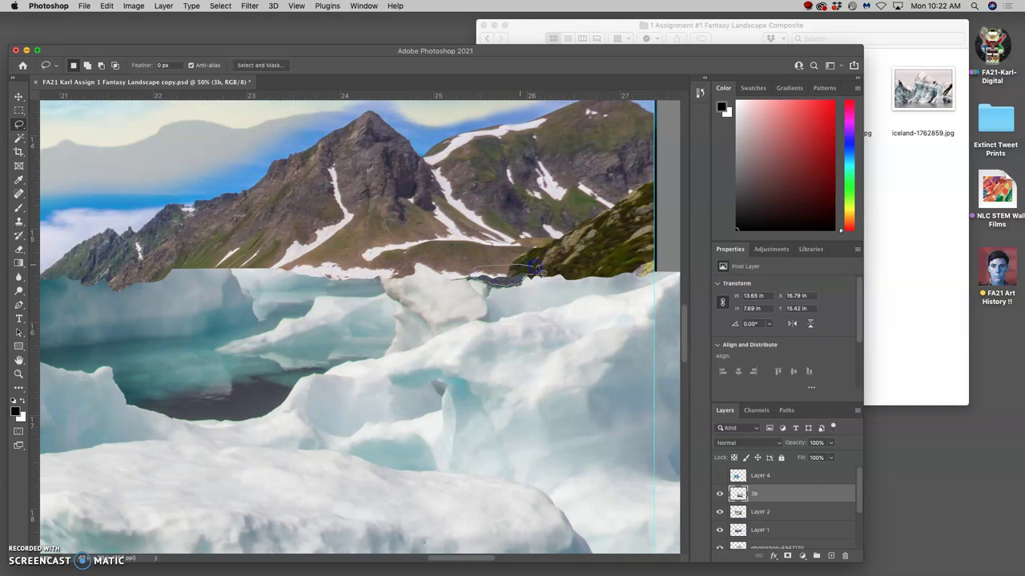
drag(552, 262, 552, 263)
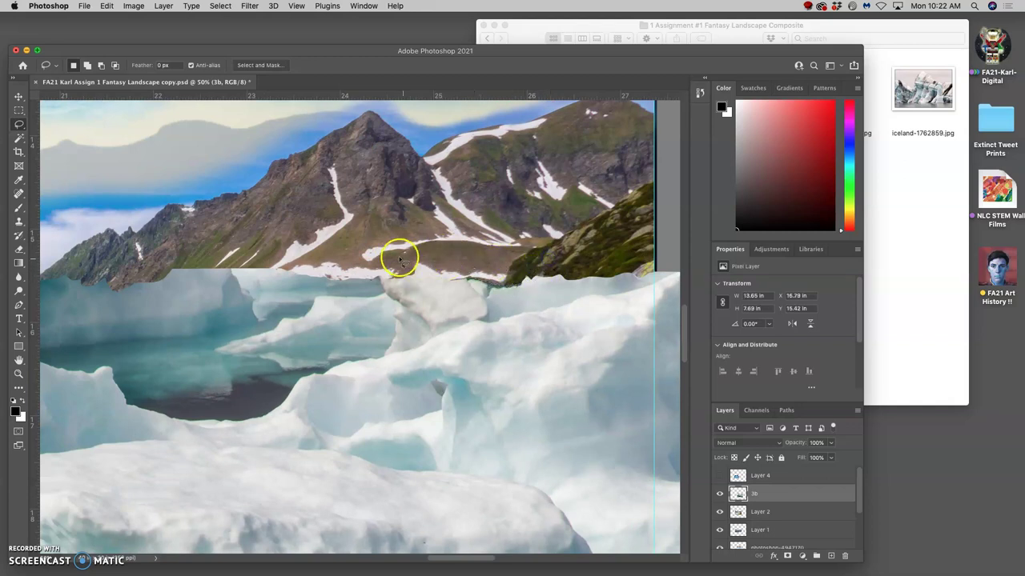
scroll(400, 257, left, 4)
drag(427, 272, 409, 278)
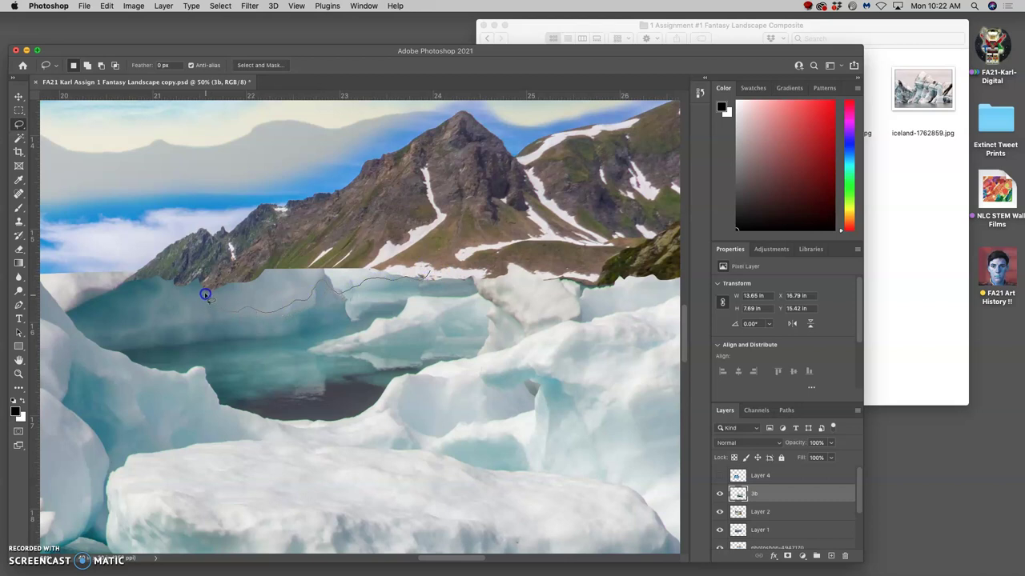
mouse_move(225, 260)
mouse_down()
mouse_move(293, 244)
mouse_move(423, 261)
mouse_up()
key(Delete)
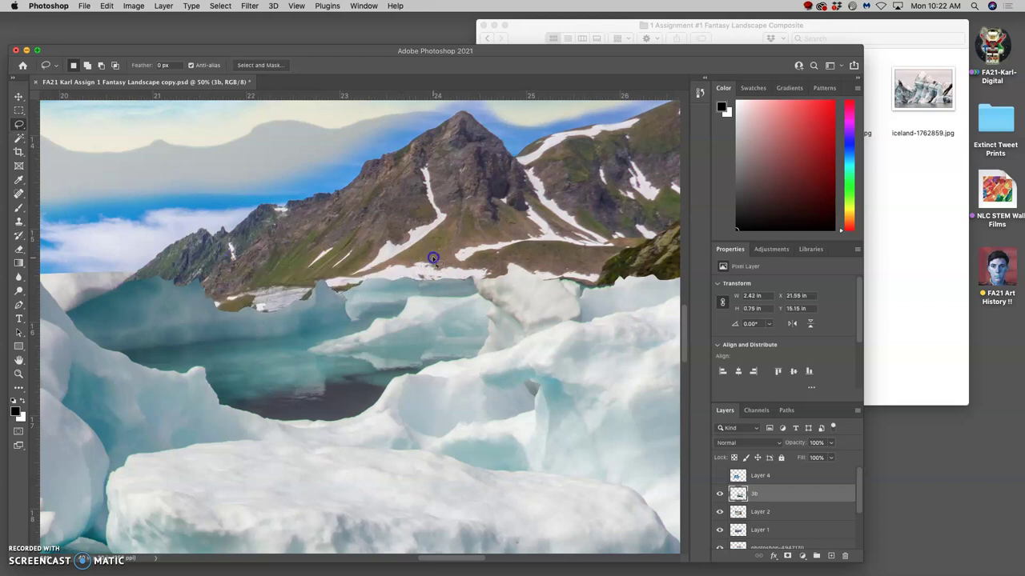
click(367, 291)
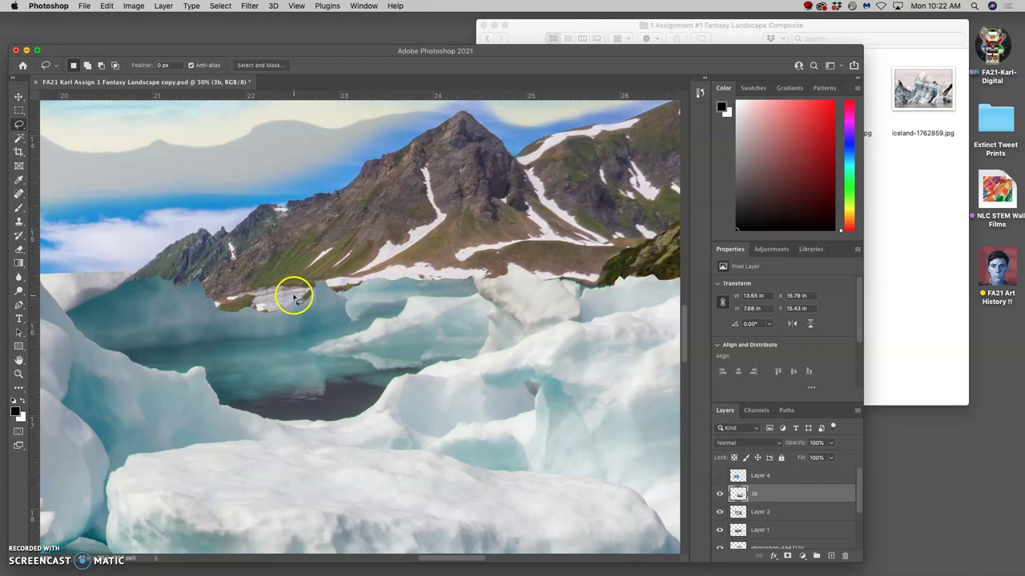
Undo the strip deletion by stepping back in the History panel
key(super+z)
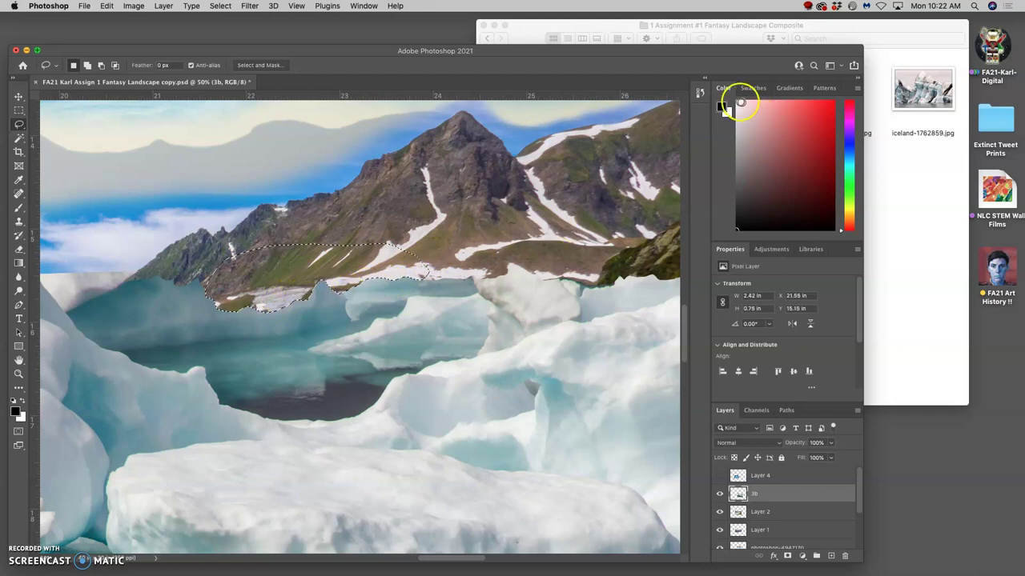
click(701, 93)
click(625, 312)
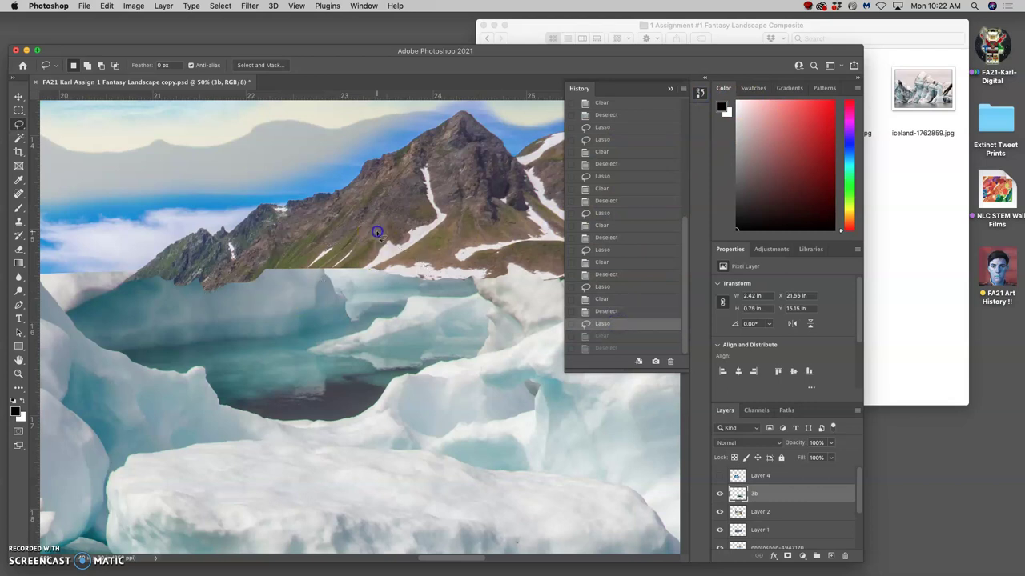
Lasso and delete several small ice strips along the mountain edge, deselecting after each
click(357, 244)
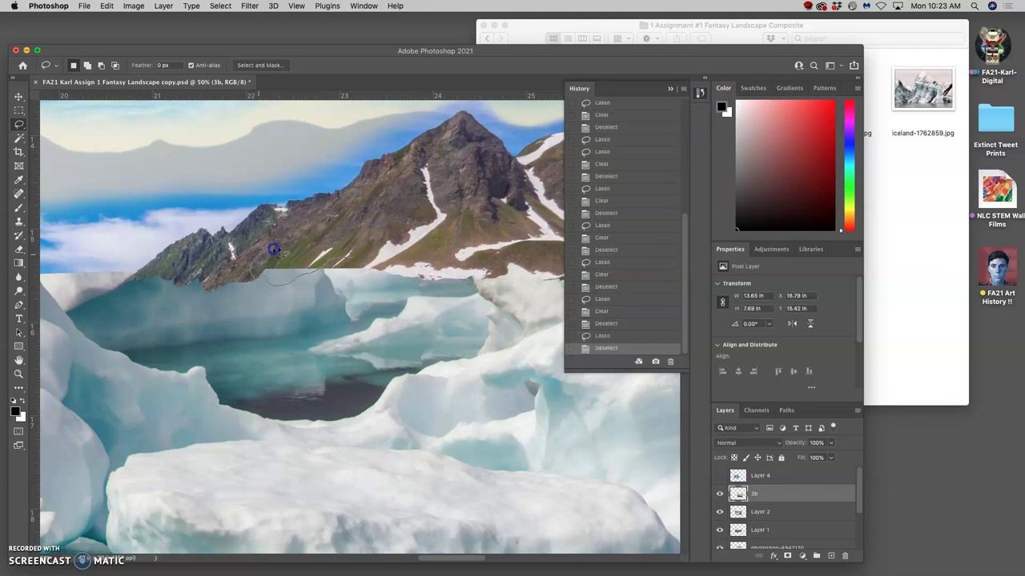
drag(399, 263, 400, 250)
key(Delete)
key(super+d)
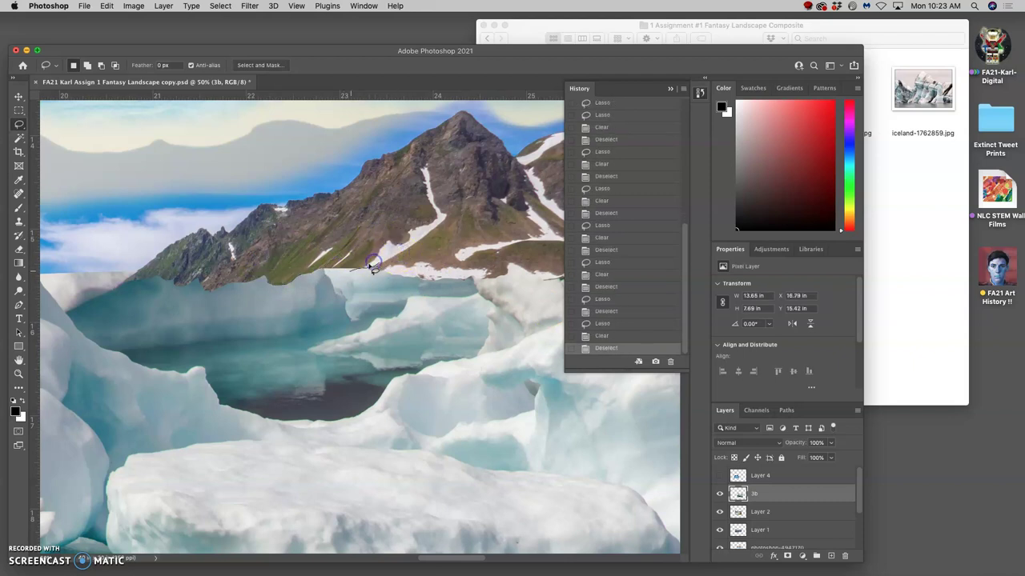
drag(372, 268, 366, 265)
key(super+d)
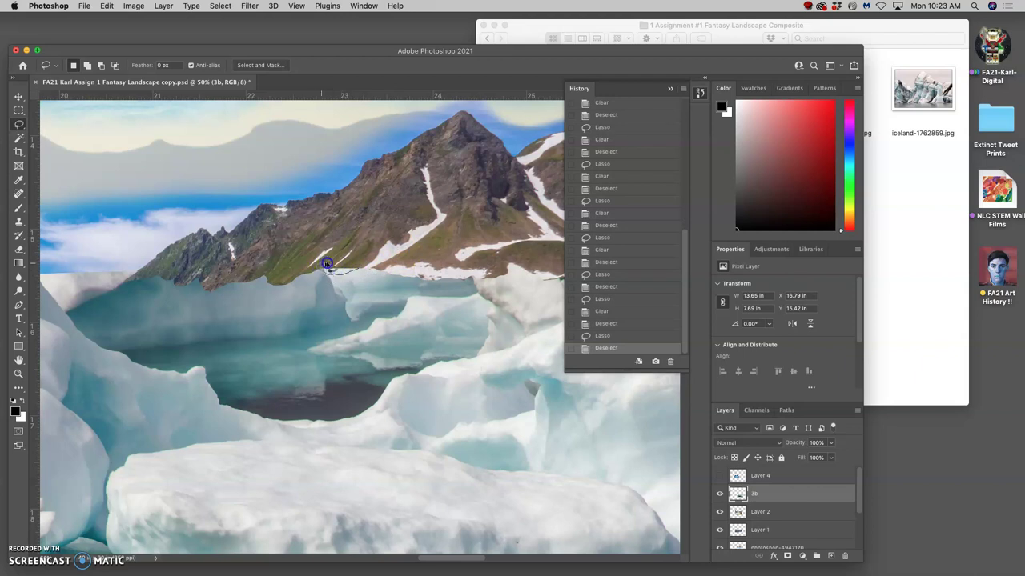
drag(378, 273, 386, 269)
key(Delete)
key(super+d)
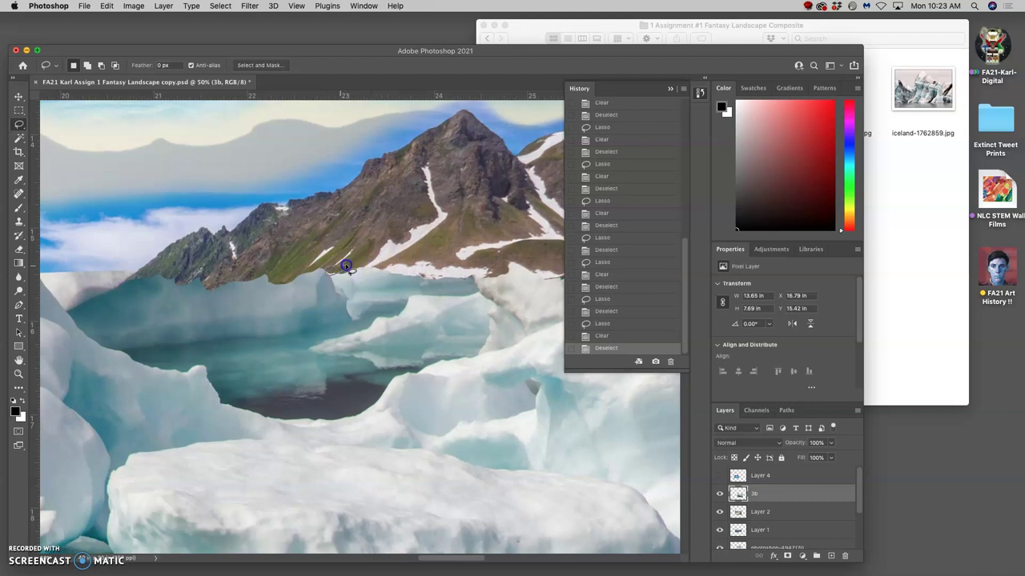
drag(365, 272, 368, 274)
key(Delete)
key(super+d)
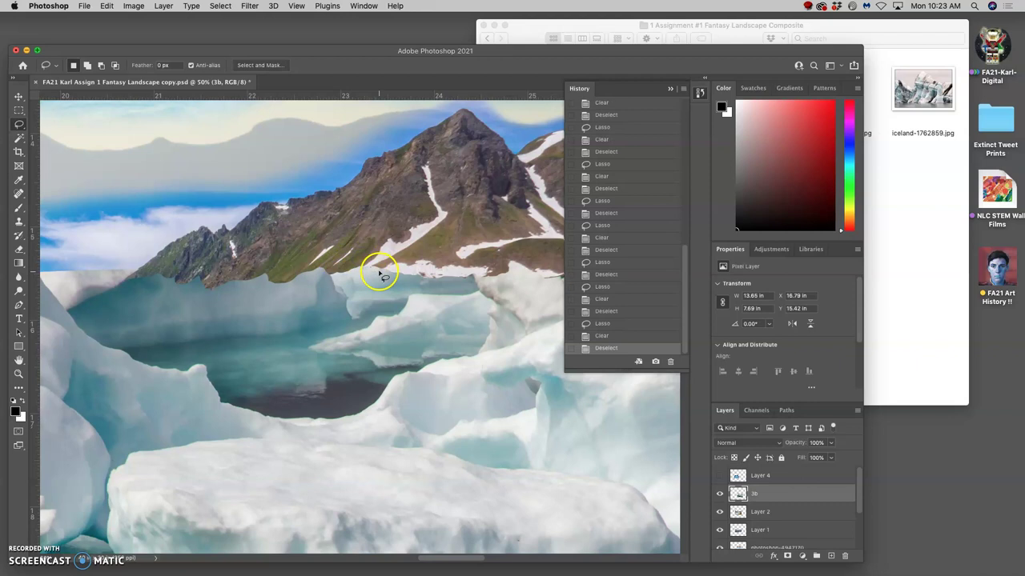
Delete ice overlapping the left rocky ridge, then undo that deletion and deselect
scroll(379, 275, down, 2)
scroll(379, 273, left, 5)
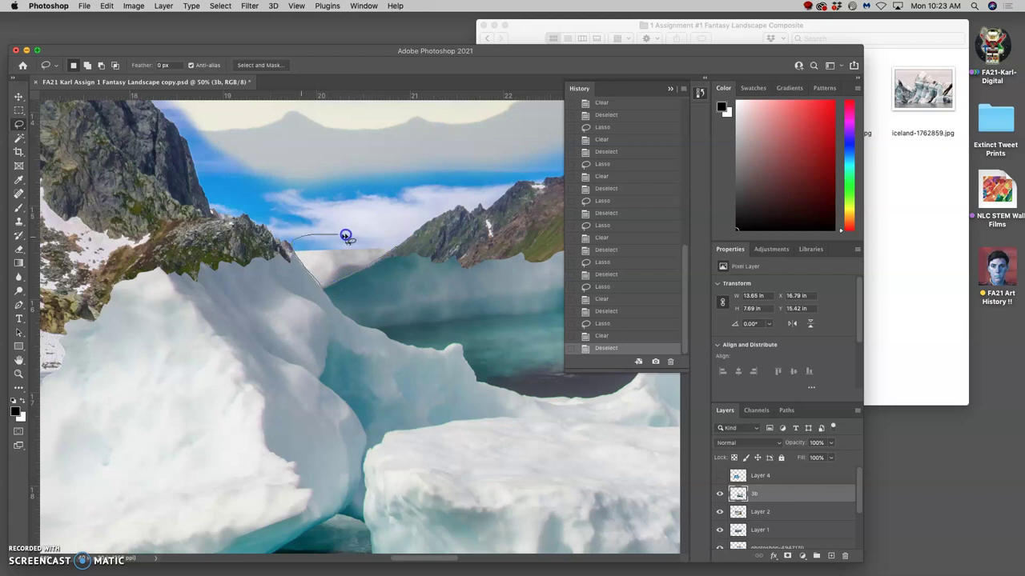
drag(394, 244, 395, 244)
key(Delete)
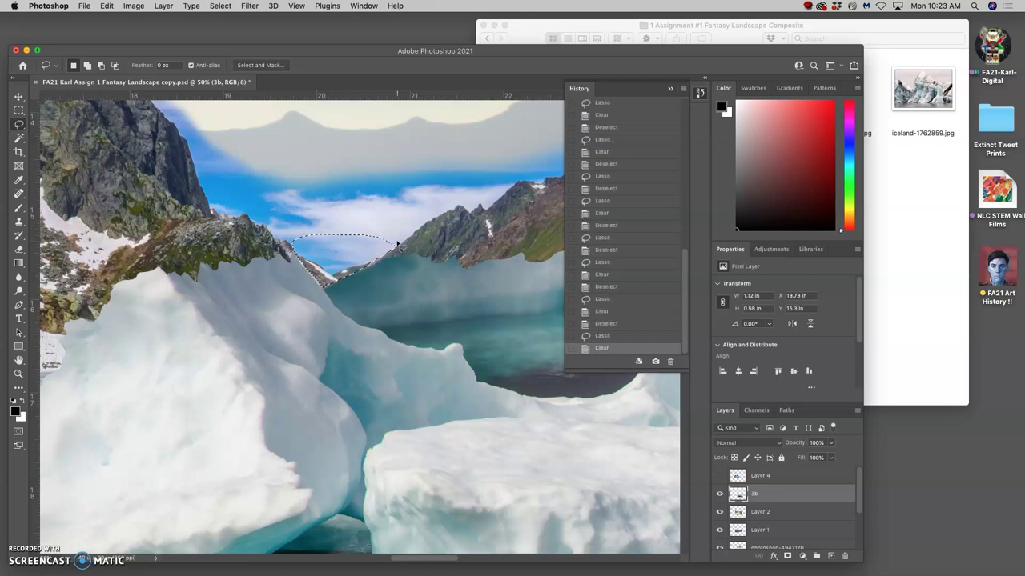
key(super+z)
key(super+d)
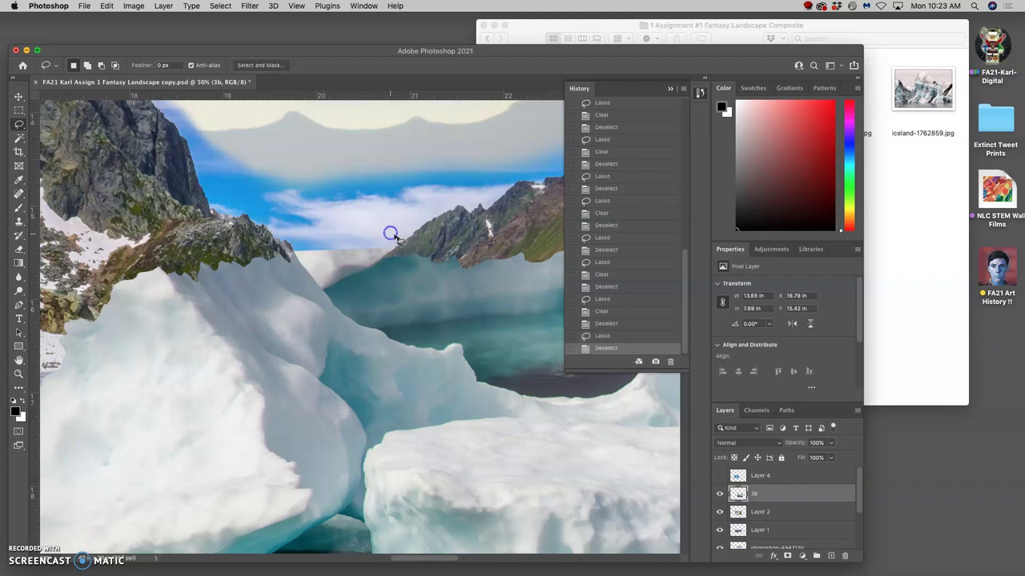
scroll(429, 251, right, 2)
Toggle Layer 4's blue glacier on and off twice to compare, leaving it hidden
scroll(428, 251, down, 3)
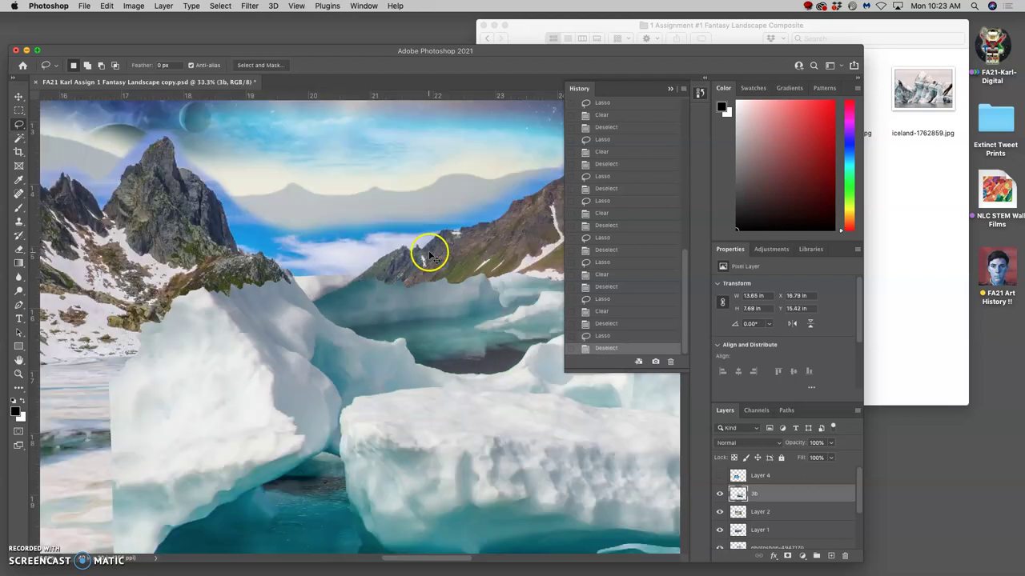
scroll(429, 252, down, 2)
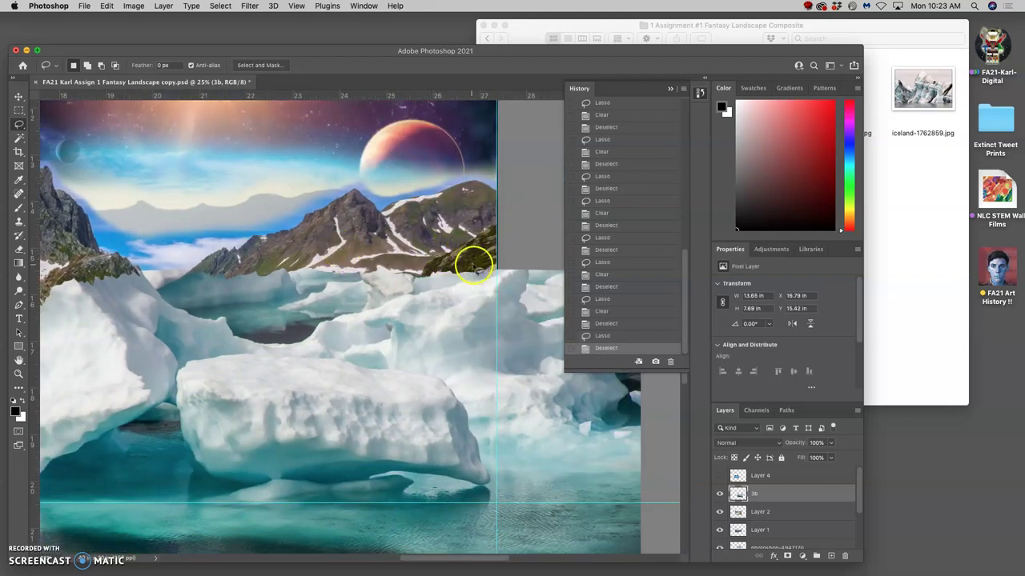
scroll(429, 278, left, 4)
scroll(429, 278, left, 7)
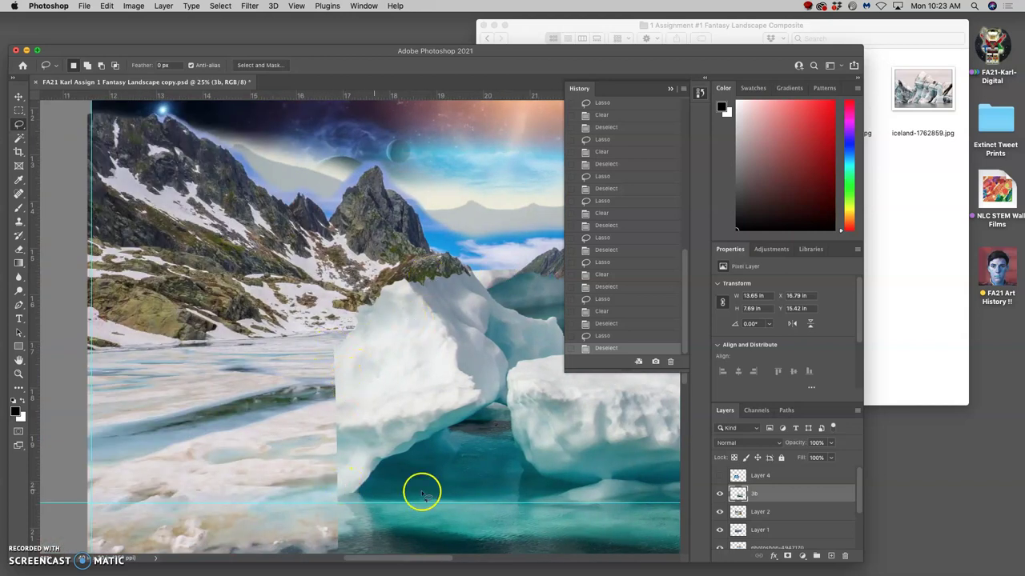
click(719, 476)
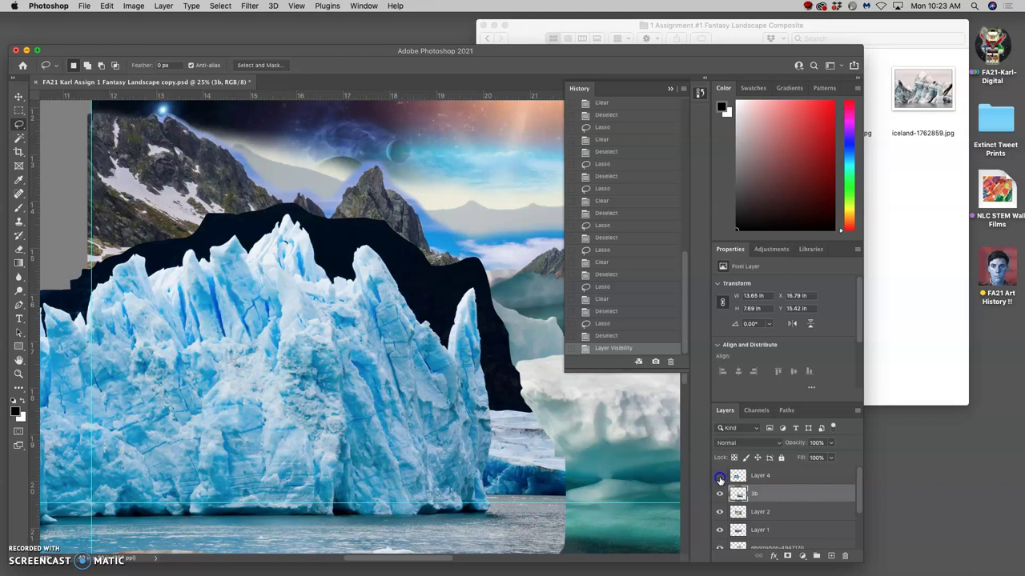
click(719, 476)
click(719, 476)
click(719, 477)
scroll(470, 362, right, 3)
scroll(471, 360, right, 1)
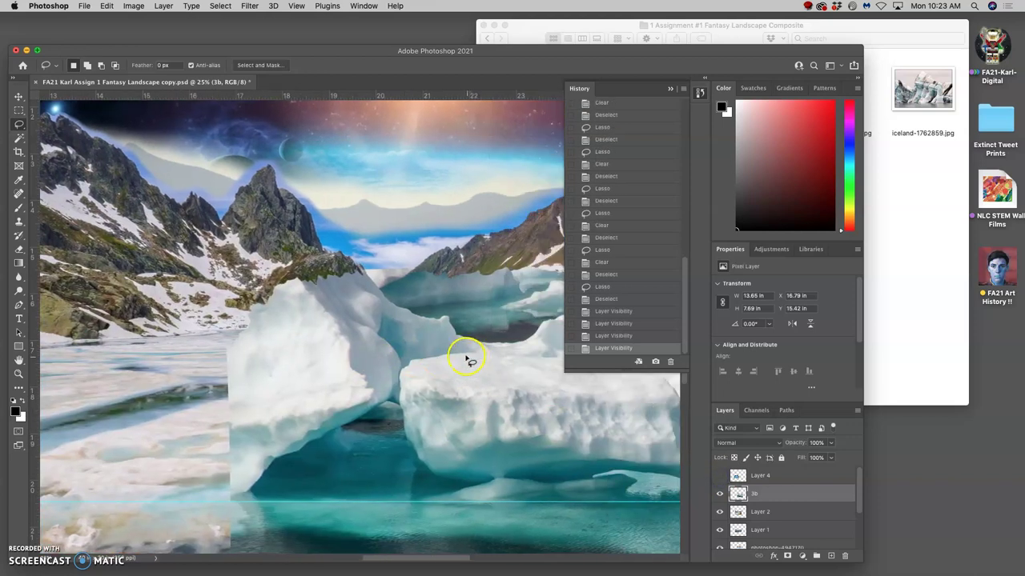
scroll(444, 341, up, 5)
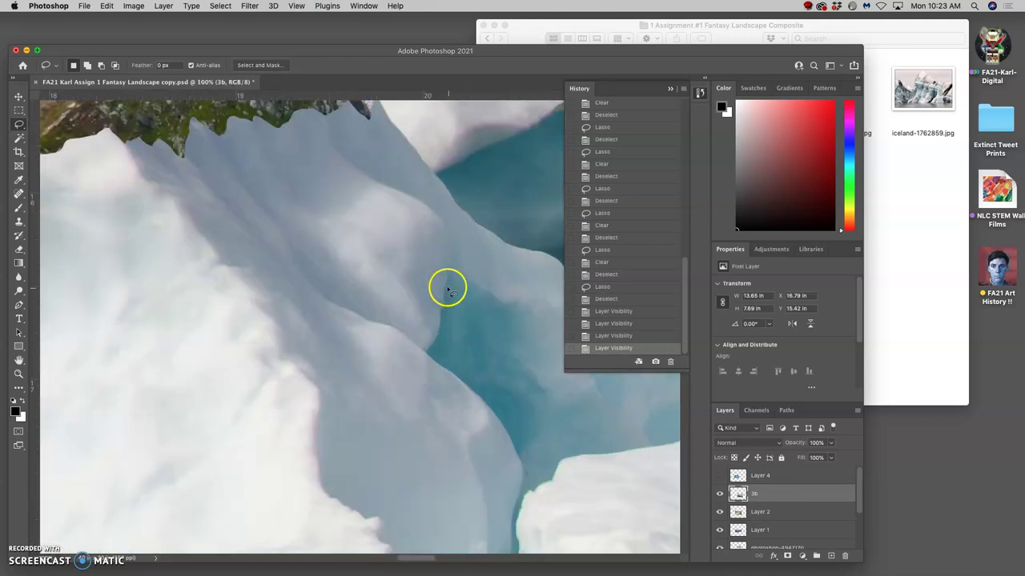
scroll(443, 288, up, 2)
scroll(442, 291, right, 4)
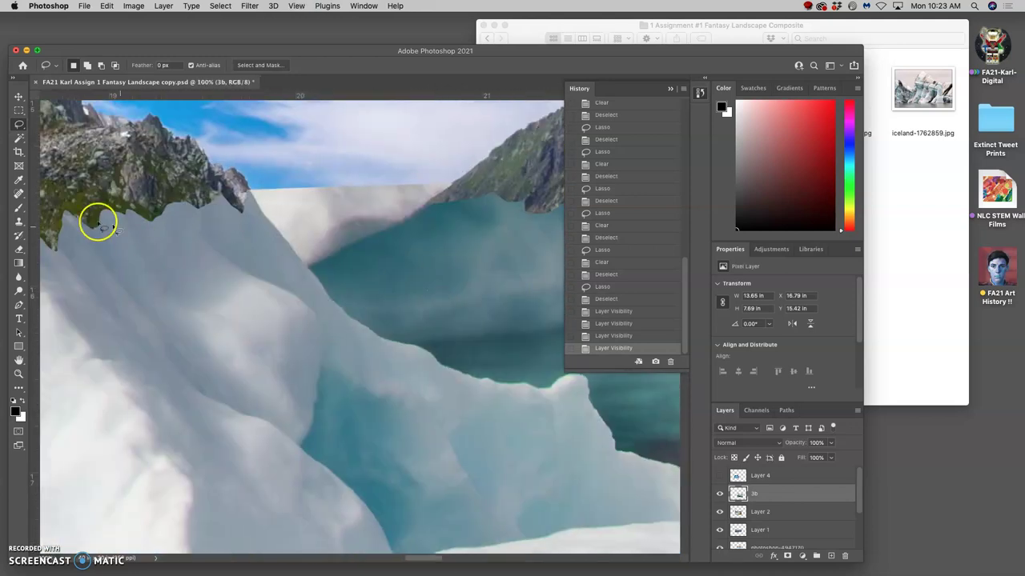
Switch to the Eraser tool with a 97 px brush
click(20, 249)
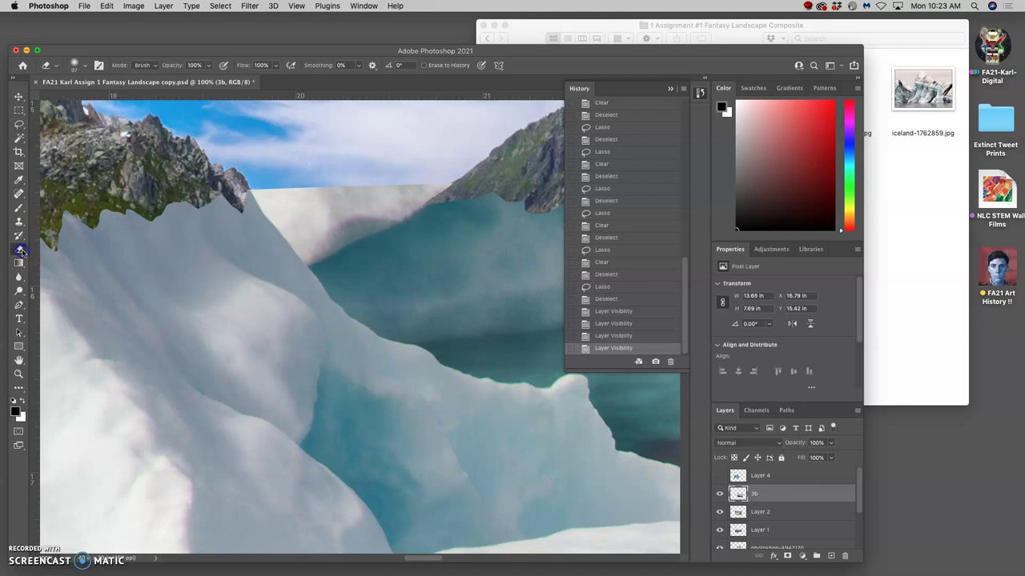
click(85, 65)
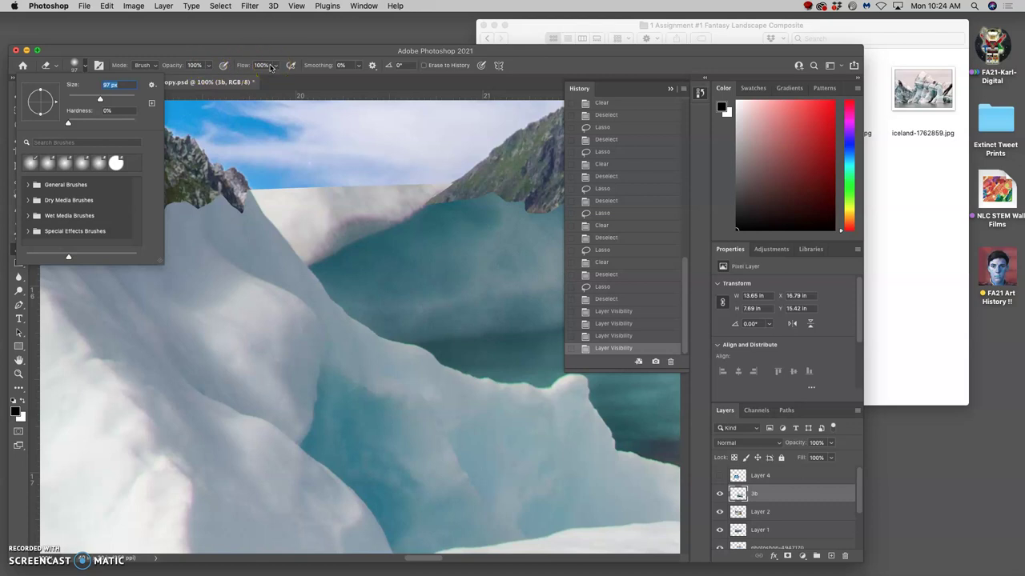
click(377, 166)
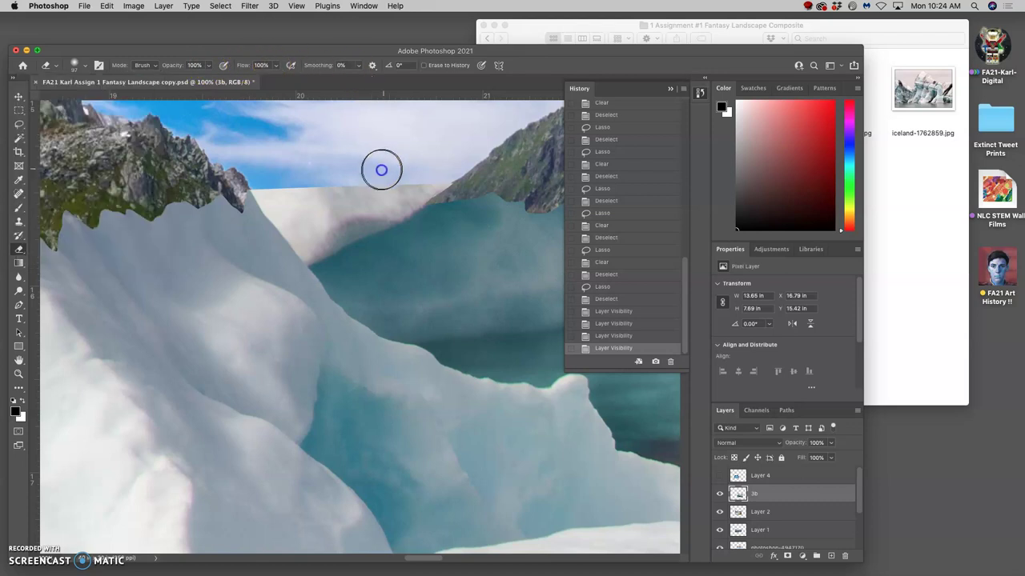
Erase the hazy sky just above layer 3b's ice edge
click(364, 176)
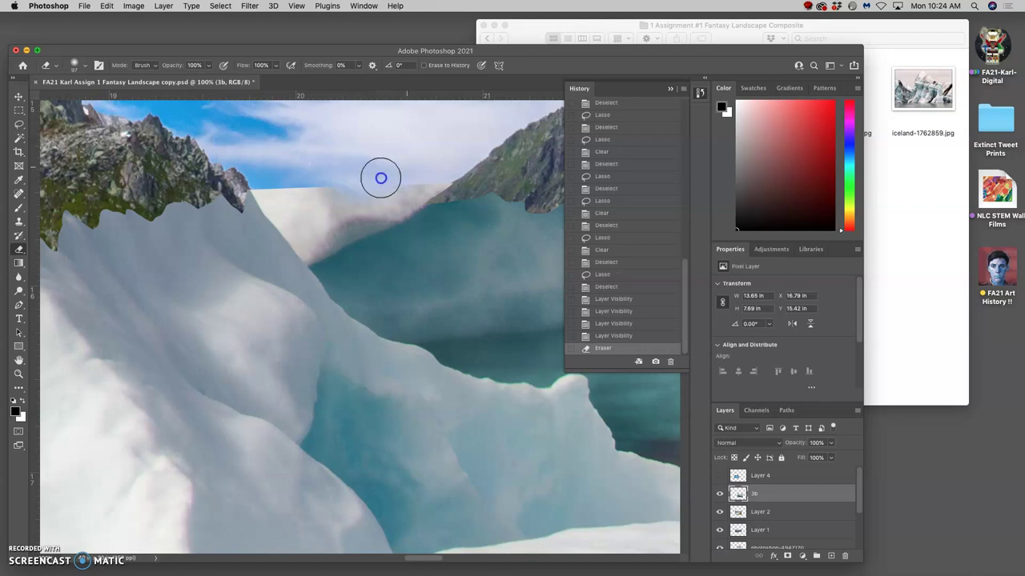
click(425, 166)
click(427, 165)
click(426, 167)
click(424, 169)
click(423, 170)
click(423, 172)
click(416, 176)
click(411, 179)
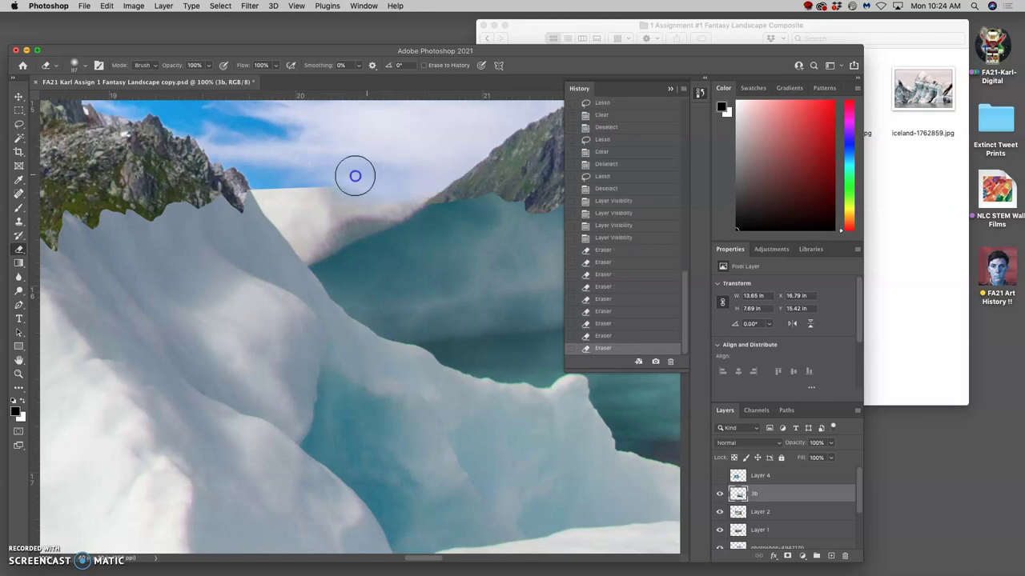
Erase the remaining haze beside the mountain edge, zooming out and back in to check
click(316, 176)
click(277, 171)
click(261, 174)
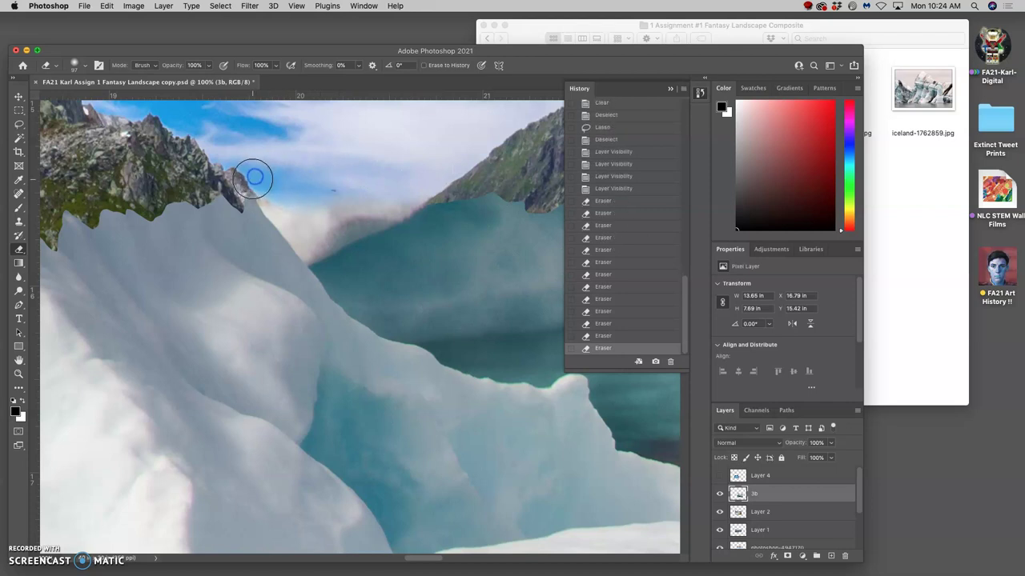
click(318, 200)
click(307, 201)
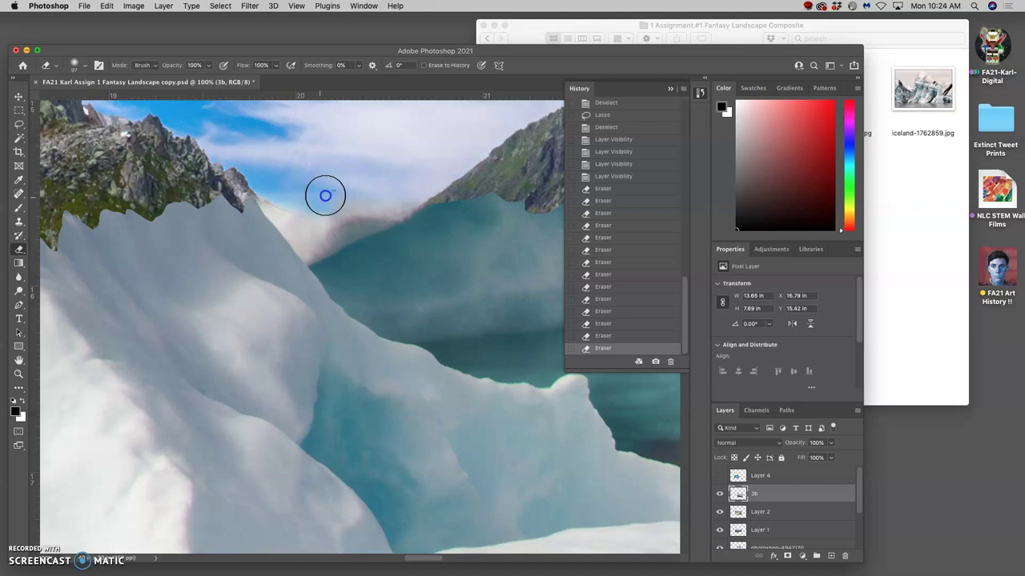
click(393, 182)
click(377, 191)
key(super+minus)
key(super+minus)
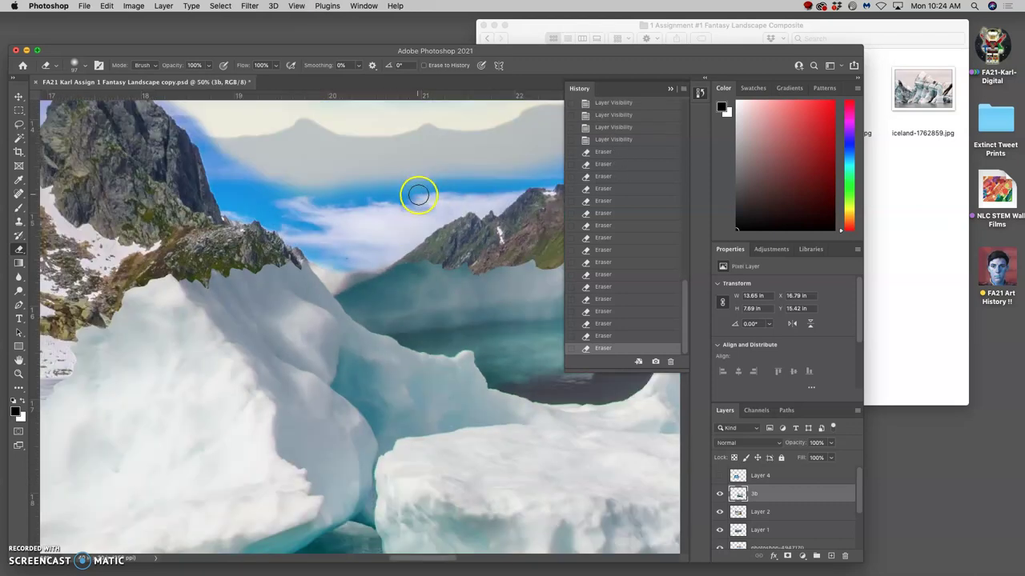
key(super+plus)
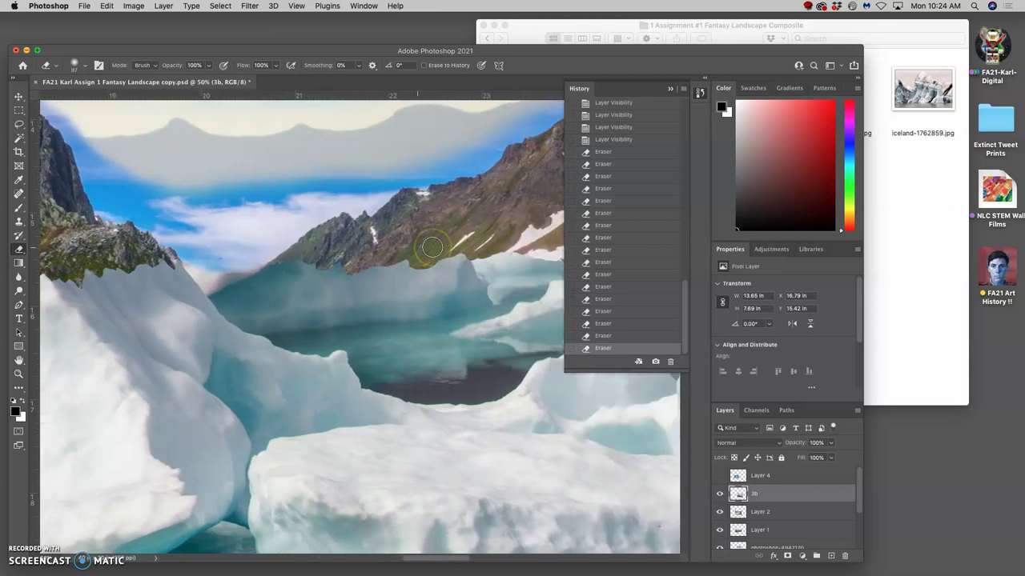
key(super+plus)
Erase ice along layer 3b's edge just below the ridge
scroll(311, 224, left, 3)
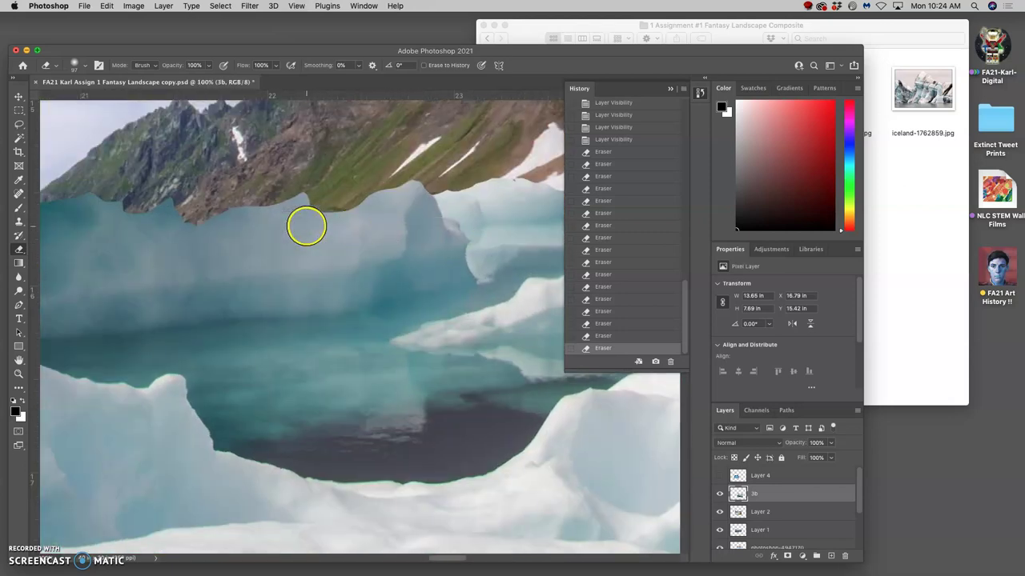
click(174, 190)
click(155, 184)
click(137, 188)
click(201, 194)
scroll(204, 194, left, 5)
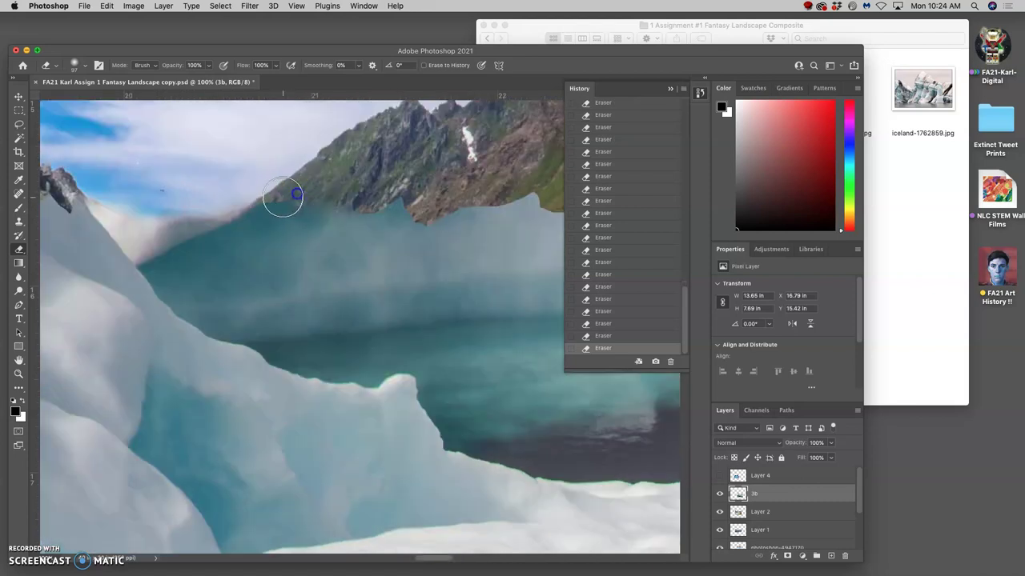
Erase more ice below the ridge to reveal the dark and brown rock
click(277, 229)
drag(262, 248, 227, 261)
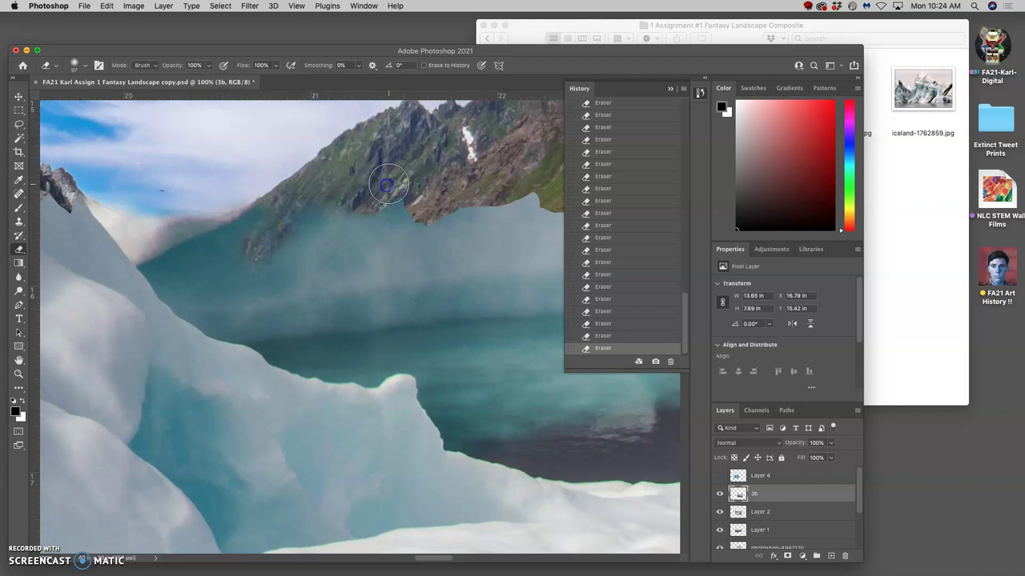
mouse_move(390, 184)
mouse_down()
mouse_move(410, 180)
mouse_move(418, 210)
mouse_move(463, 210)
mouse_up()
scroll(469, 184, right, 5)
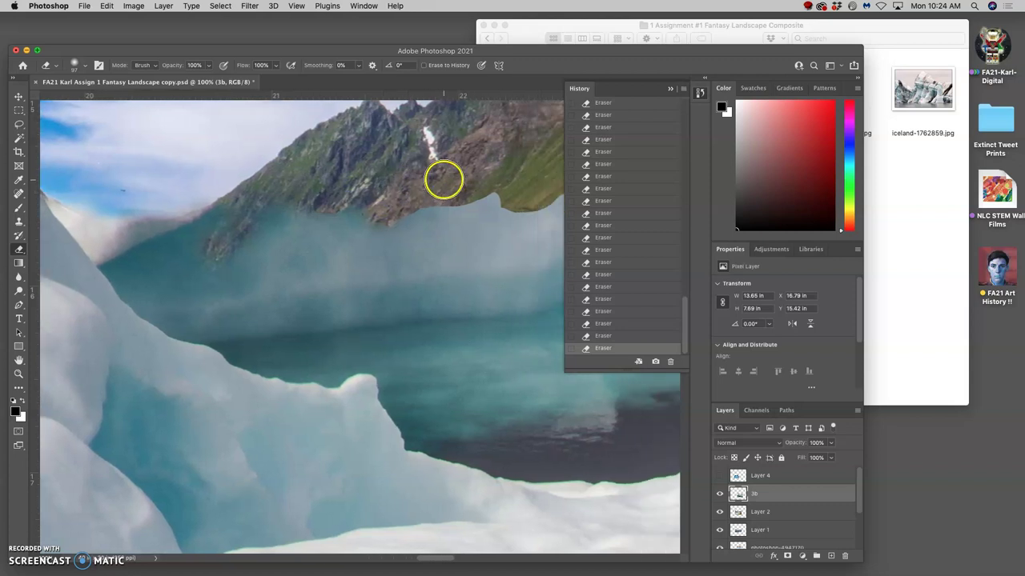
drag(448, 184, 416, 199)
scroll(279, 183, left, 10)
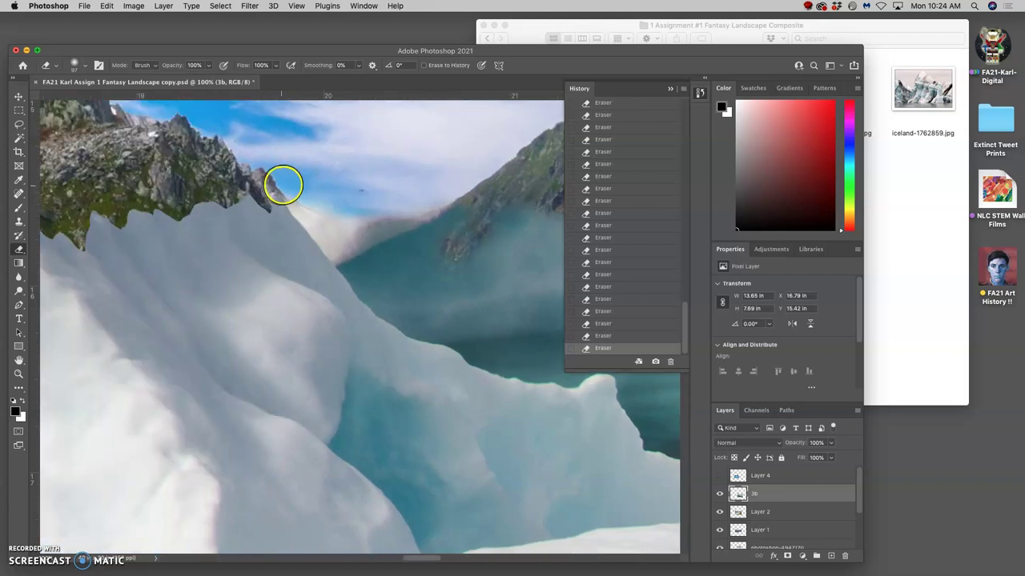
scroll(301, 181, left, 5)
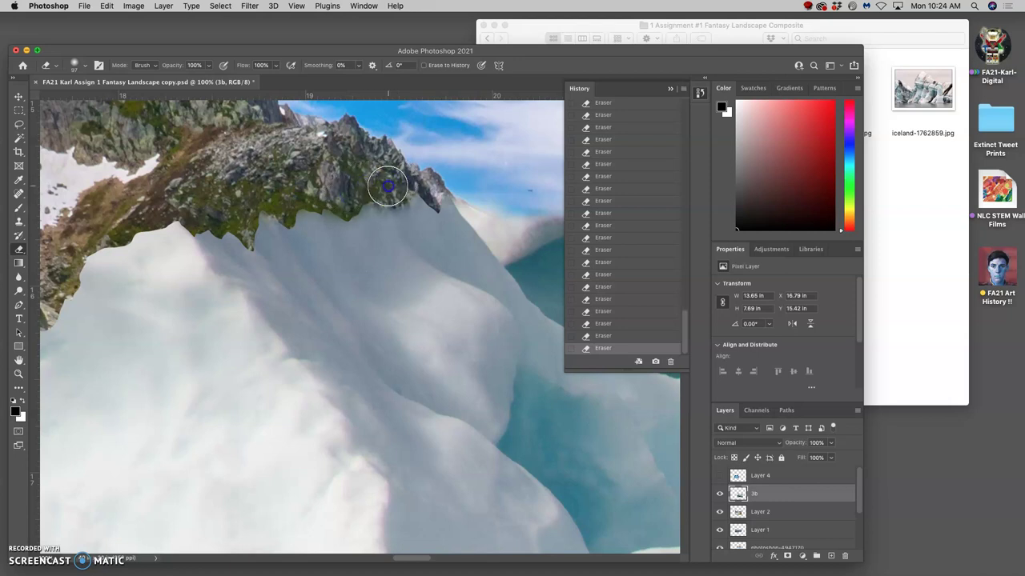
Check the erased edges, undo the last eraser stroke, and fit the whole composite in view
key(super+minus)
key(super+minus)
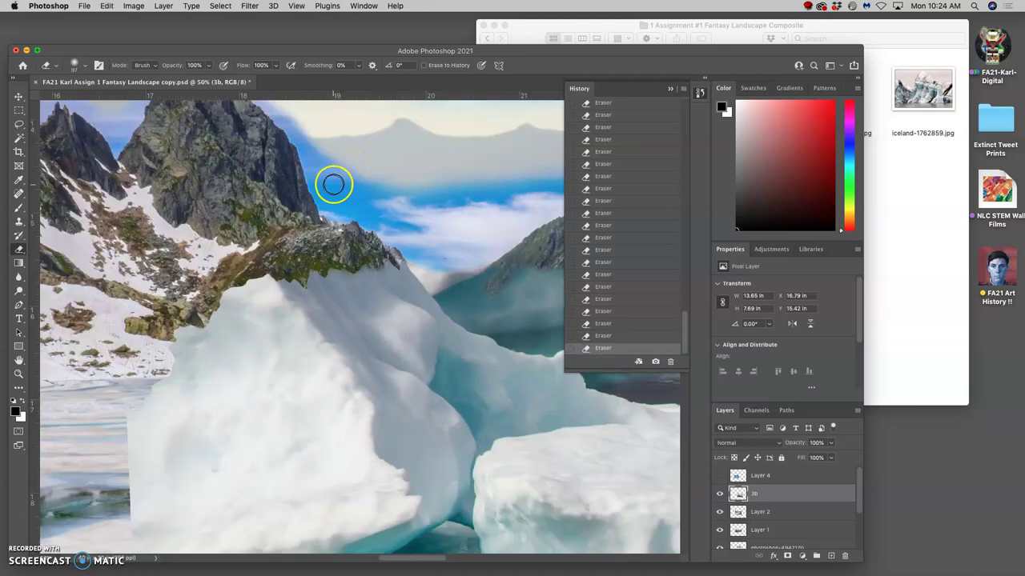
scroll(320, 183, right, 5)
scroll(321, 184, right, 12)
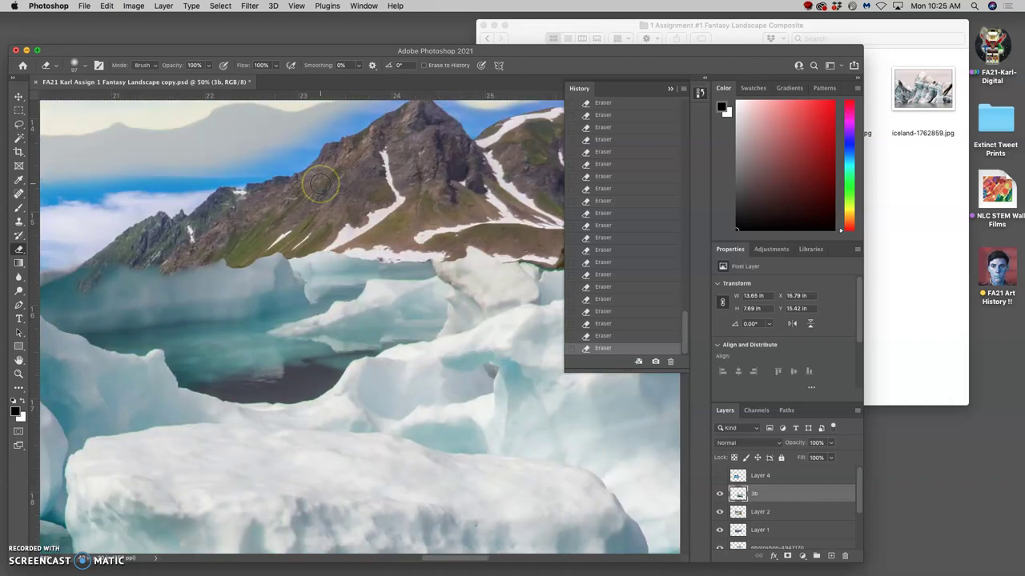
scroll(320, 184, right, 3)
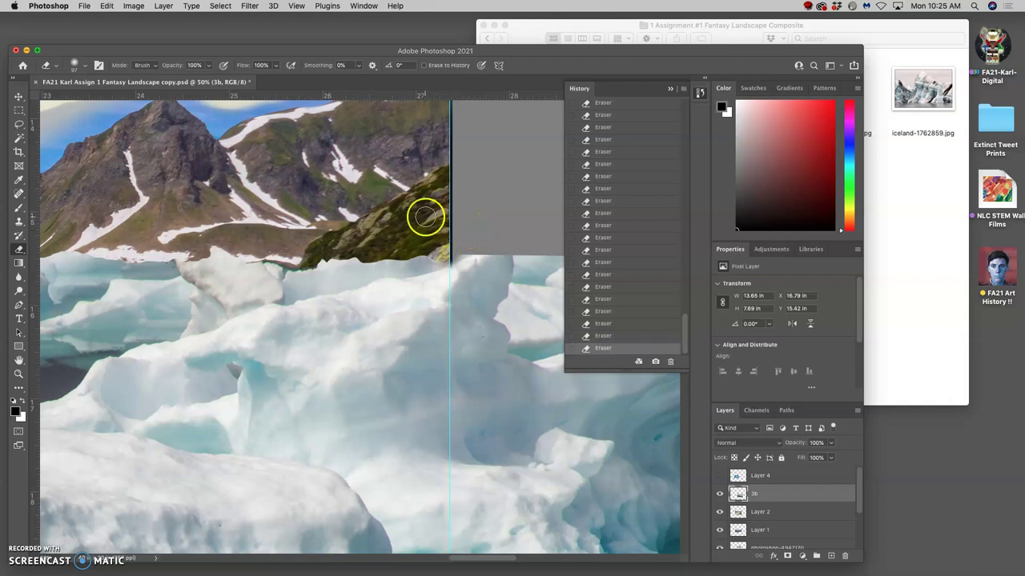
key(super+z)
key(super+minus)
key(super+minus)
key(super+minus)
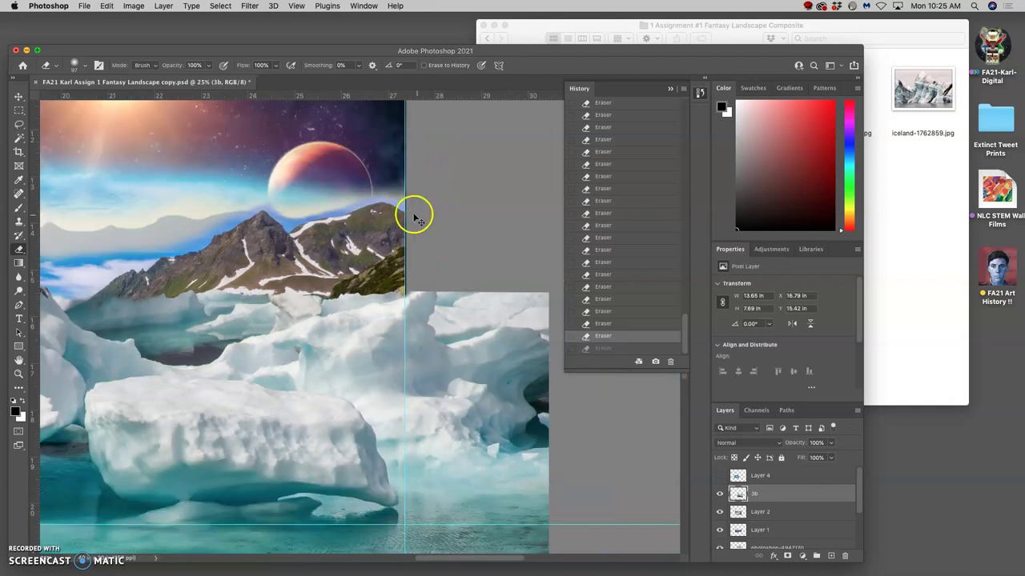
key(super+minus)
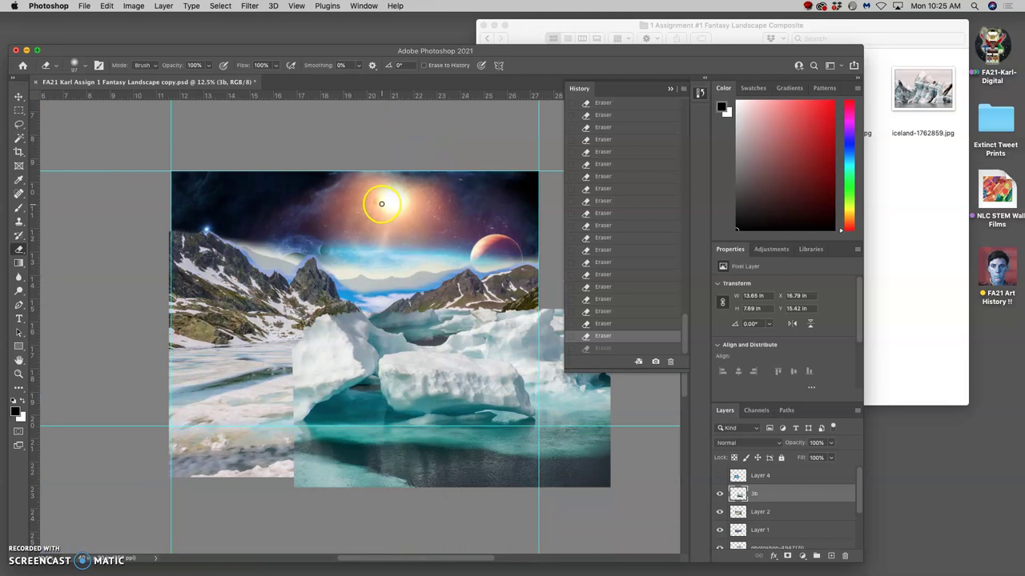
scroll(381, 203, right, 1)
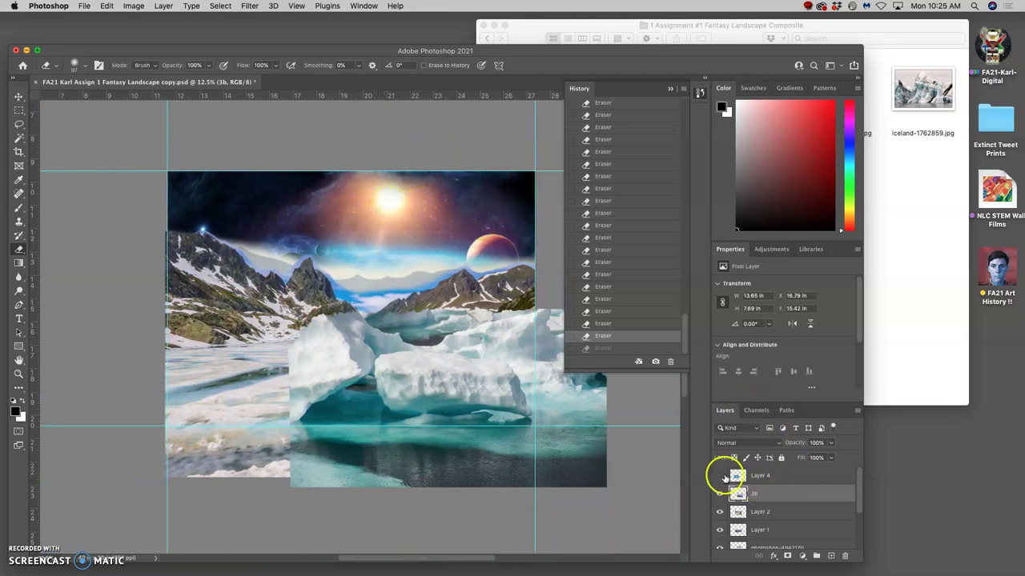
mouse_move(761, 499)
mouse_down()
mouse_move(764, 488)
mouse_move(761, 499)
mouse_up()
click(719, 471)
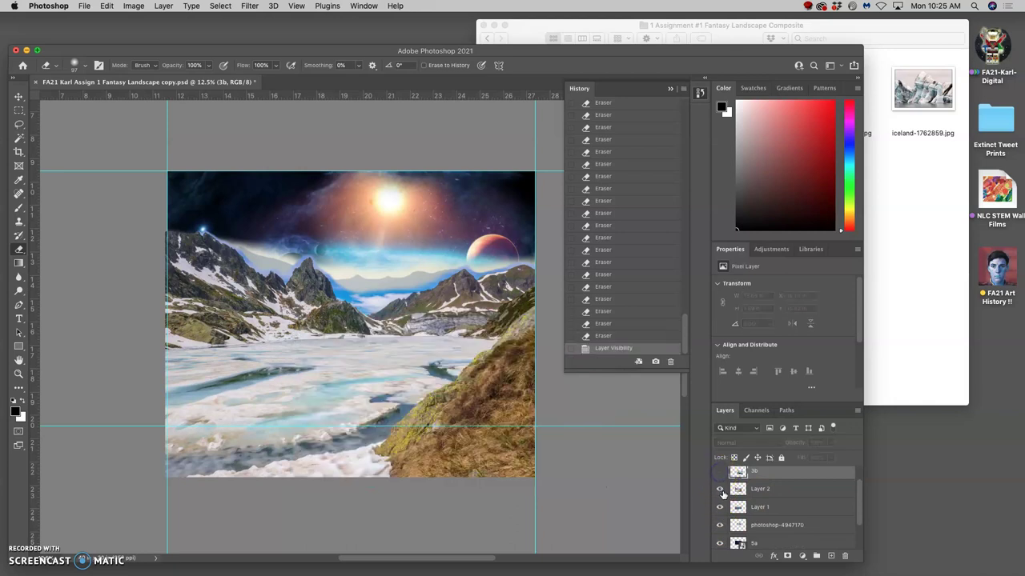
click(720, 489)
click(719, 508)
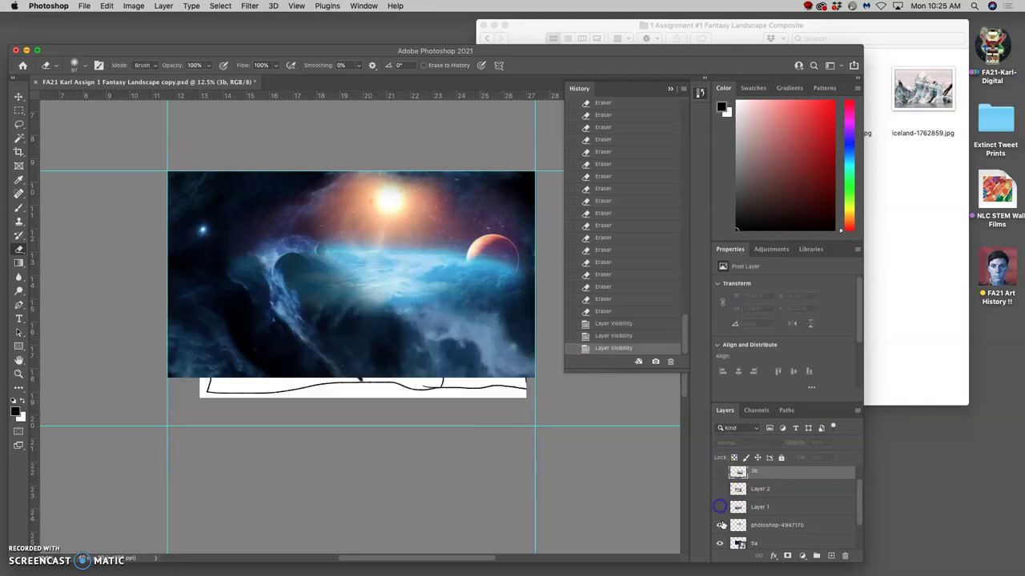
click(720, 527)
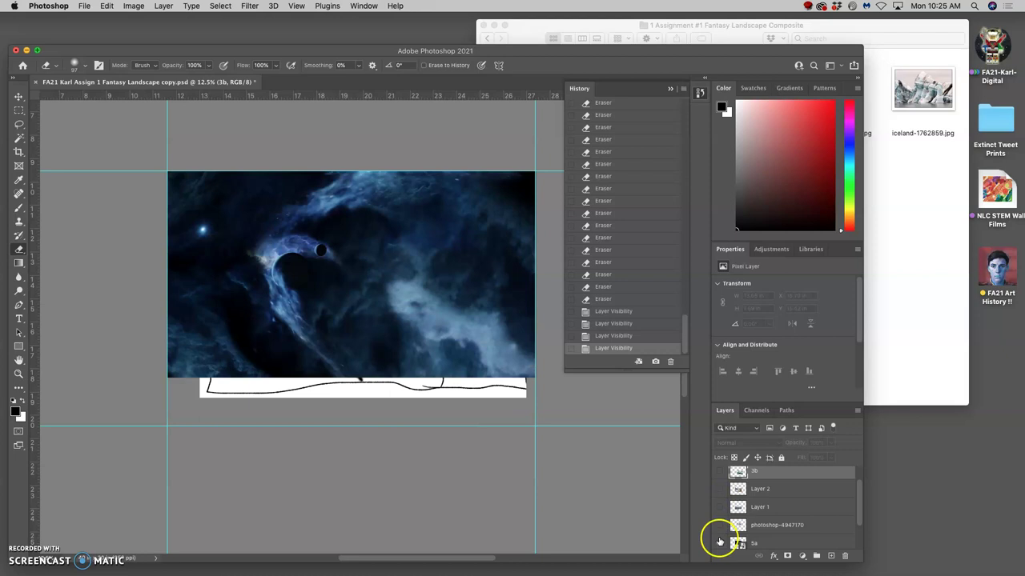
click(719, 545)
click(719, 545)
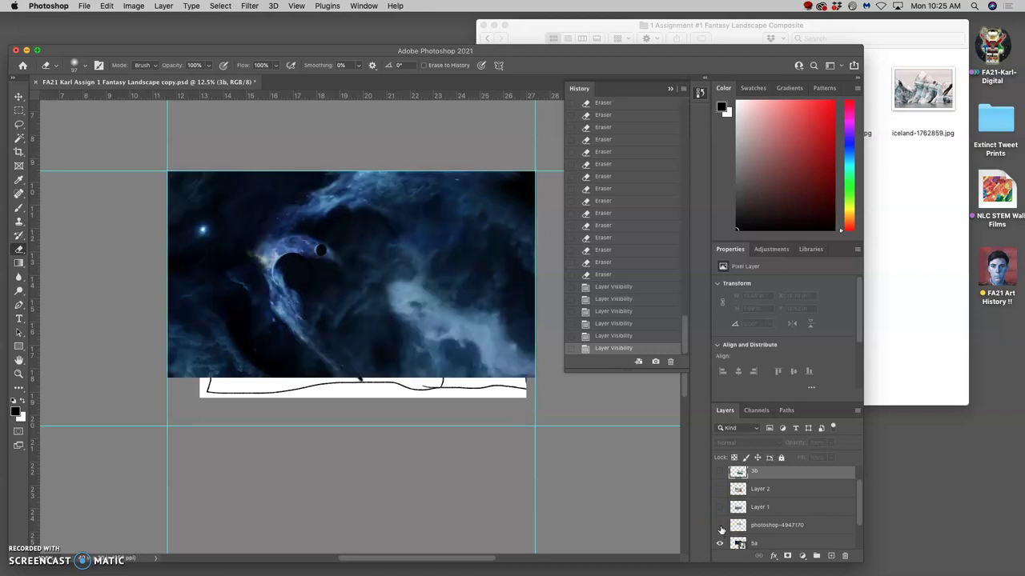
click(719, 527)
click(719, 509)
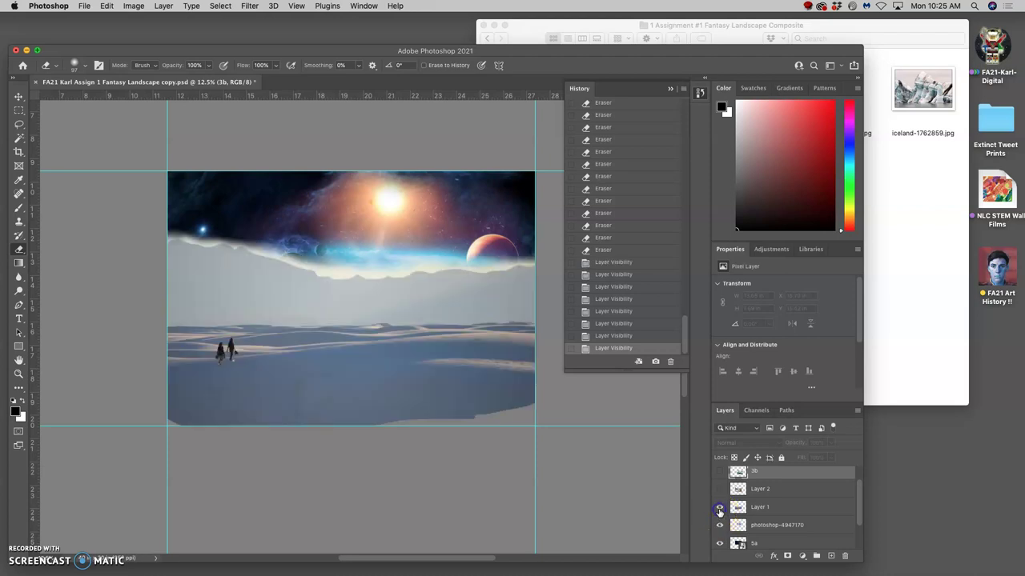
click(719, 489)
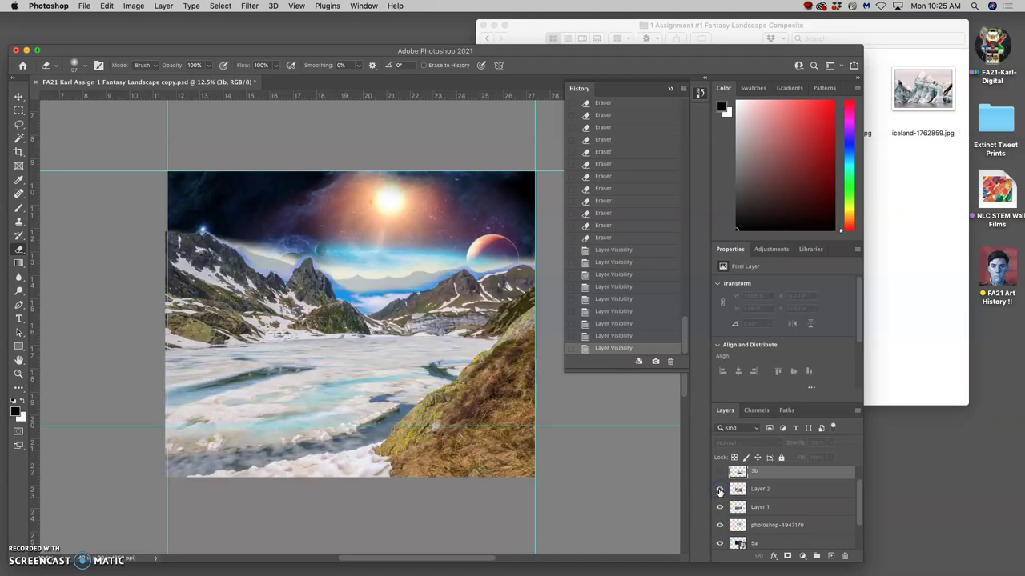
click(718, 474)
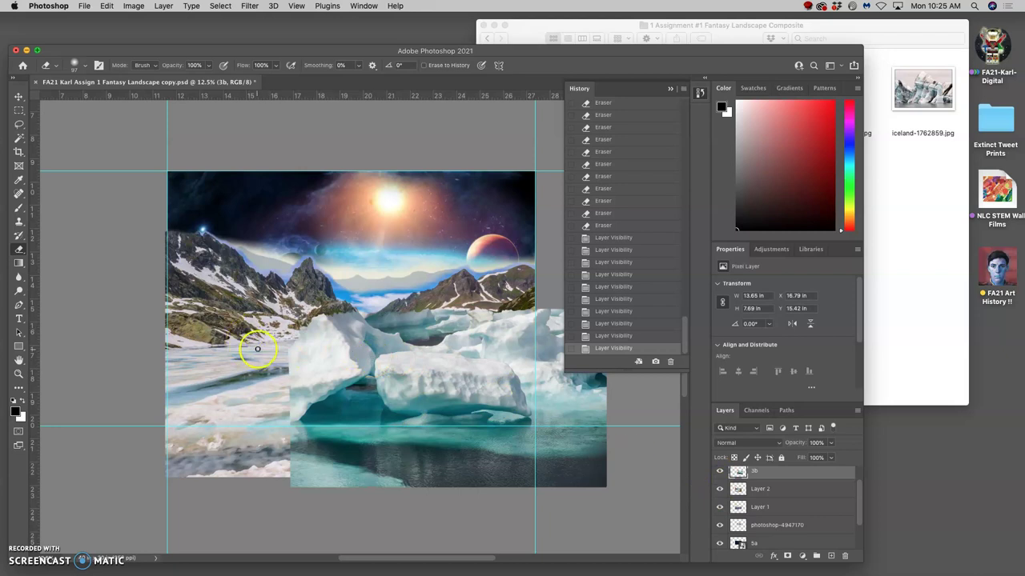
scroll(754, 476, up, 1)
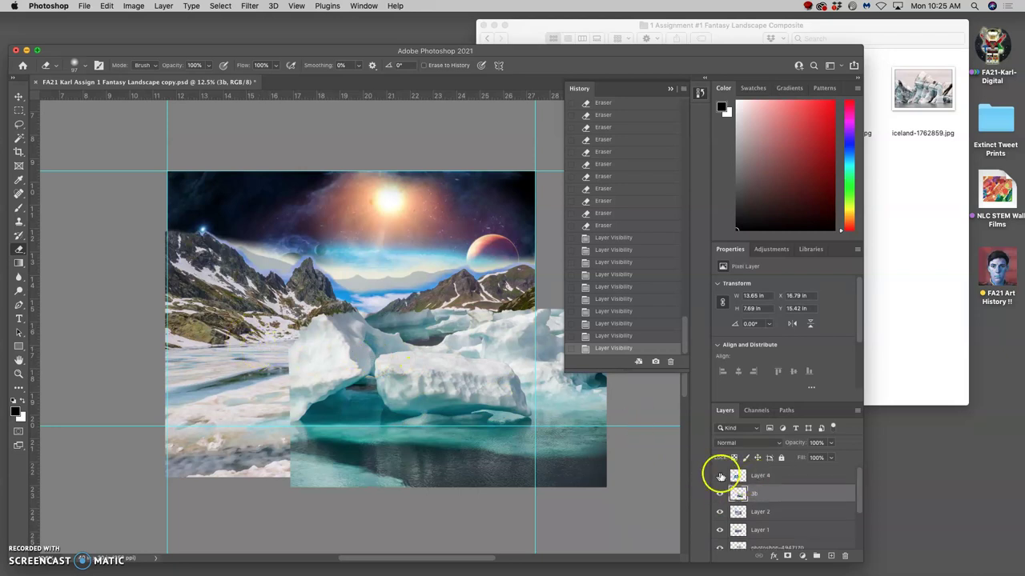
Unhide and select Layer 4's blue glacier, zoom in on the peak, and pick the Magic Wand
click(719, 476)
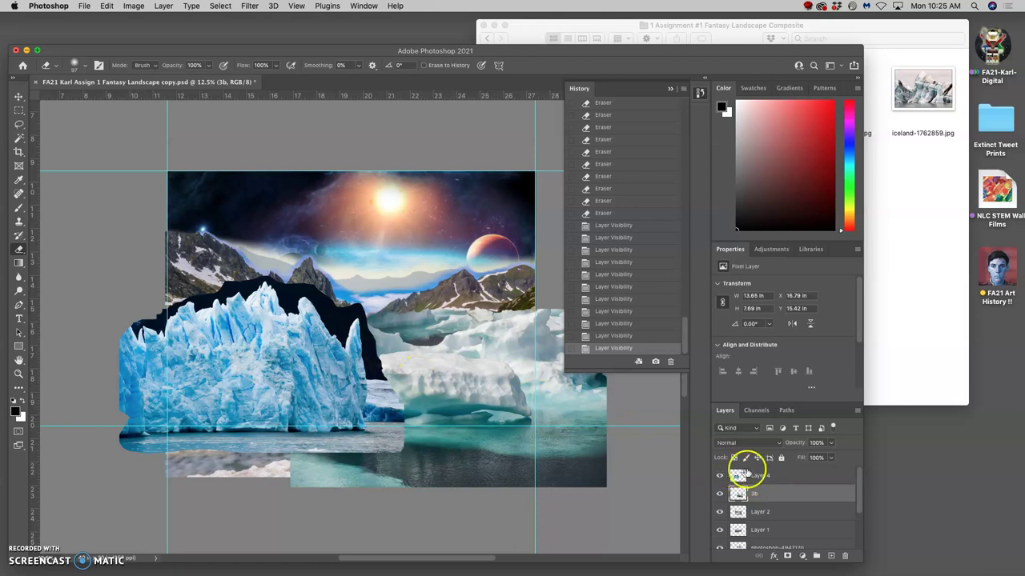
click(783, 475)
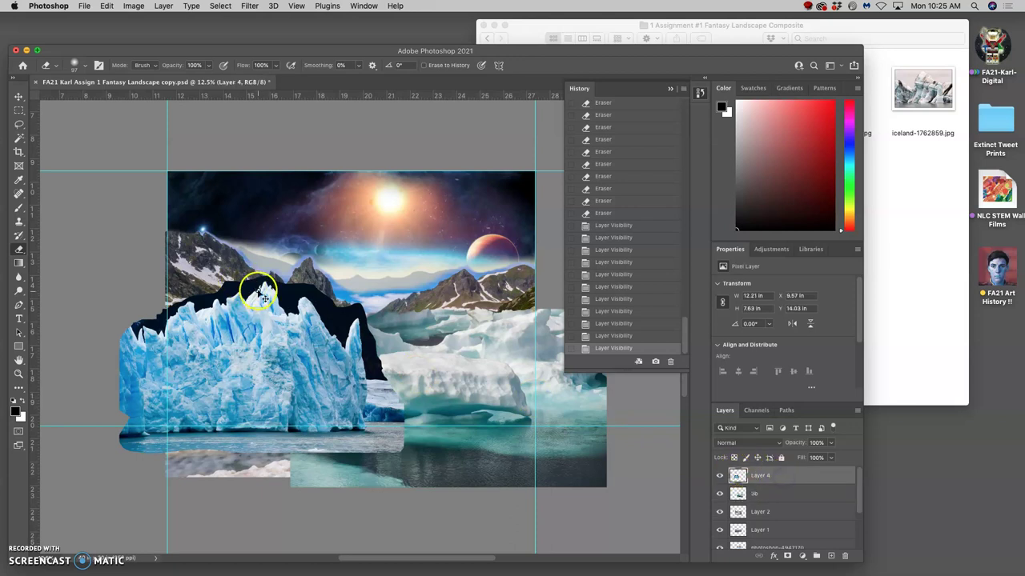
scroll(258, 295, up, 5)
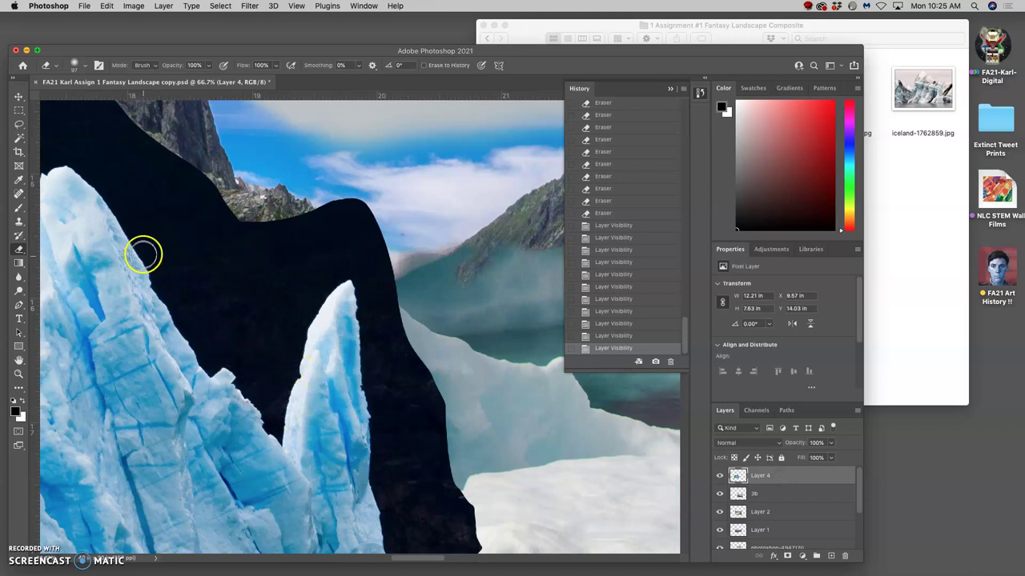
click(20, 139)
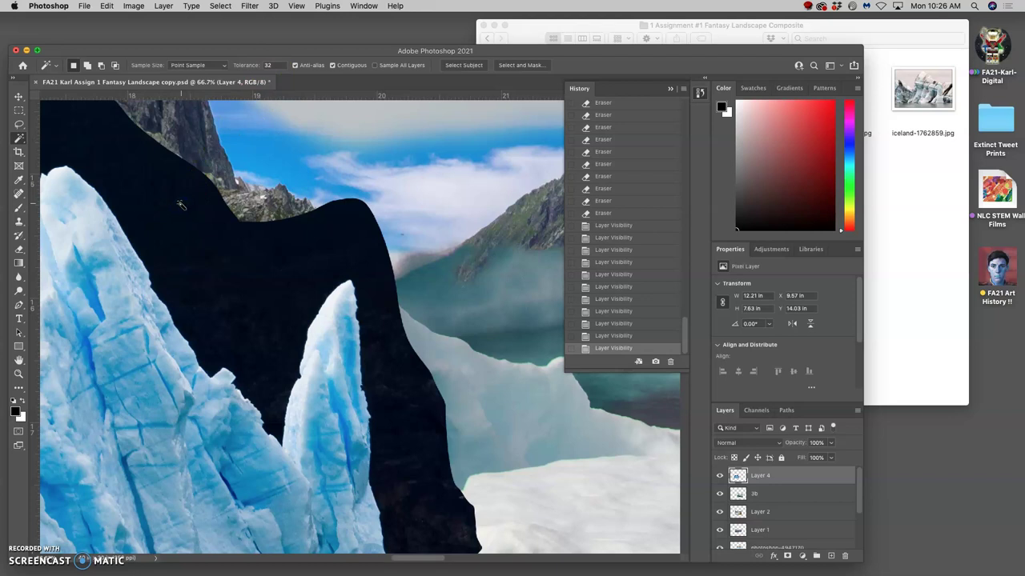
Magic Wand the dark area beside the glacier and delete it
click(196, 225)
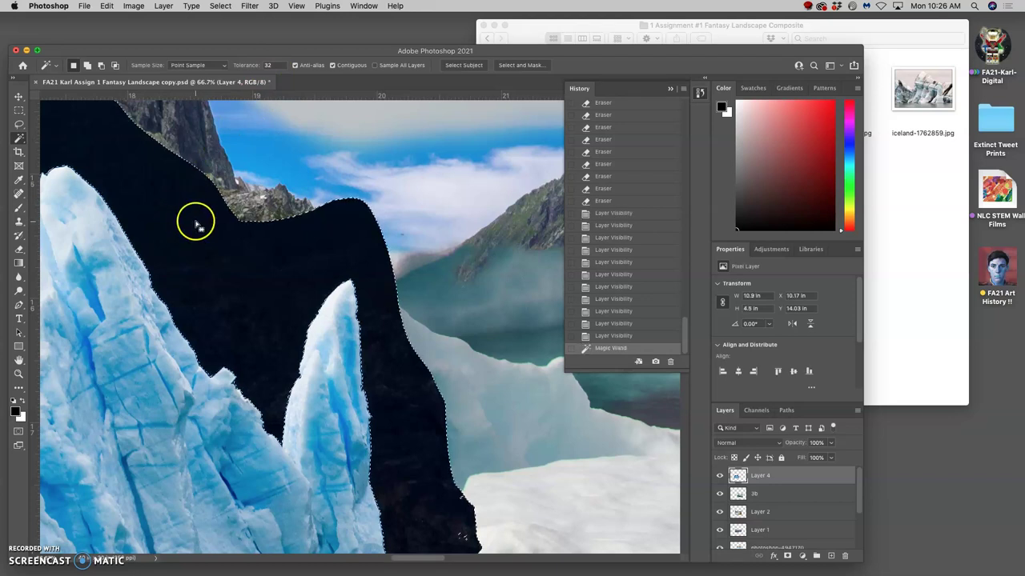
scroll(196, 224, down, 5)
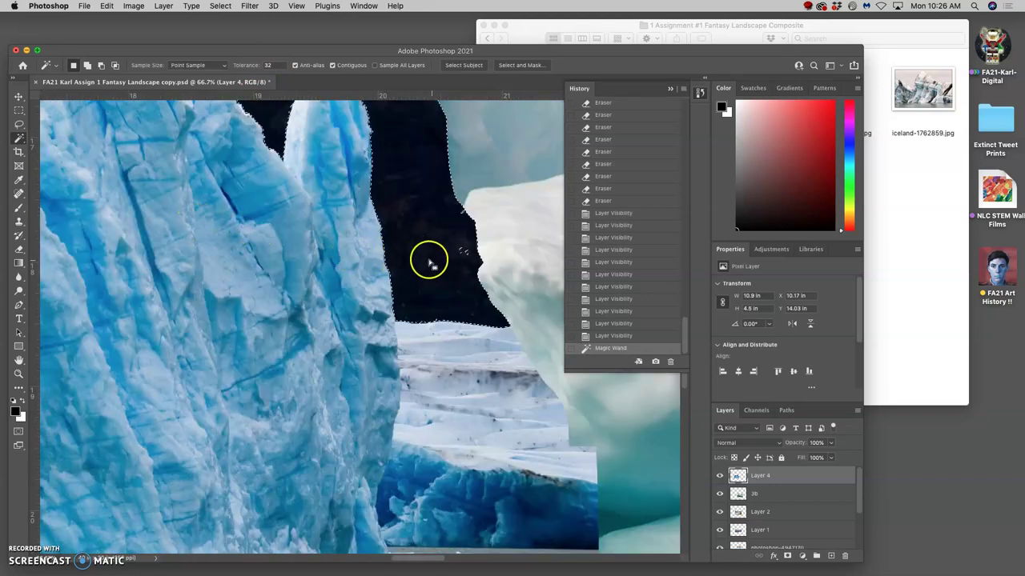
key(Delete)
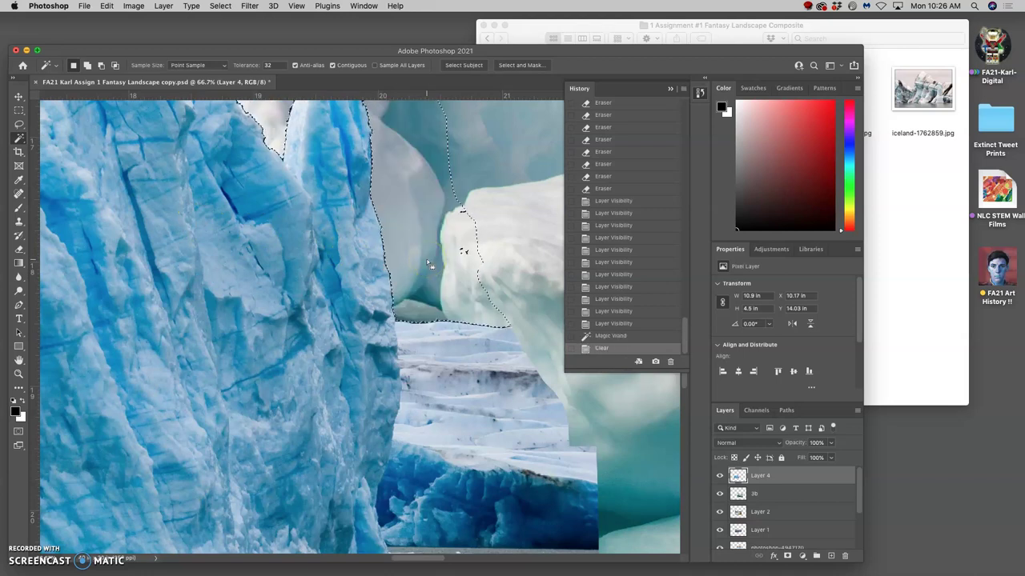
scroll(418, 258, up, 10)
scroll(340, 244, left, 4)
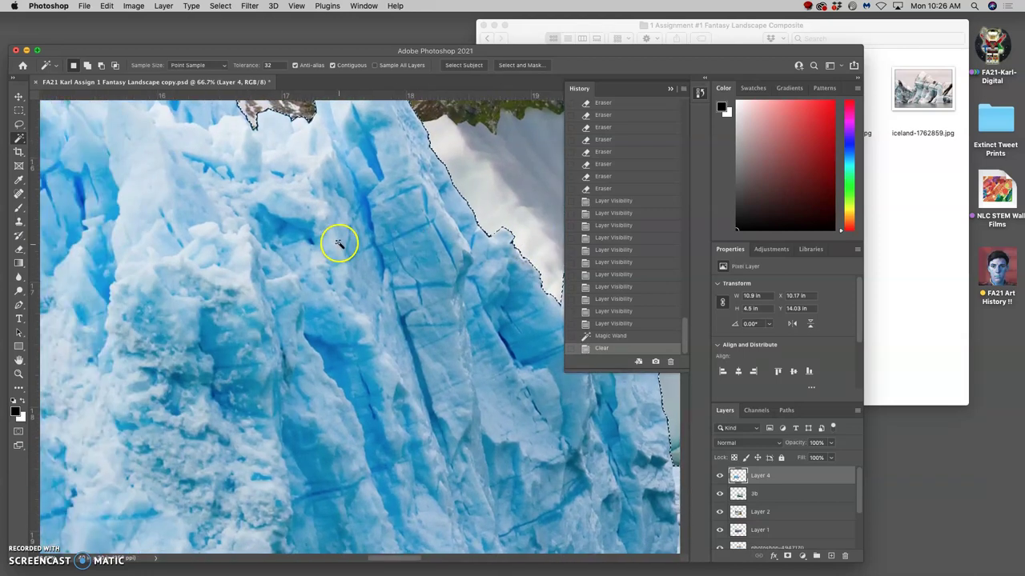
scroll(339, 244, left, 15)
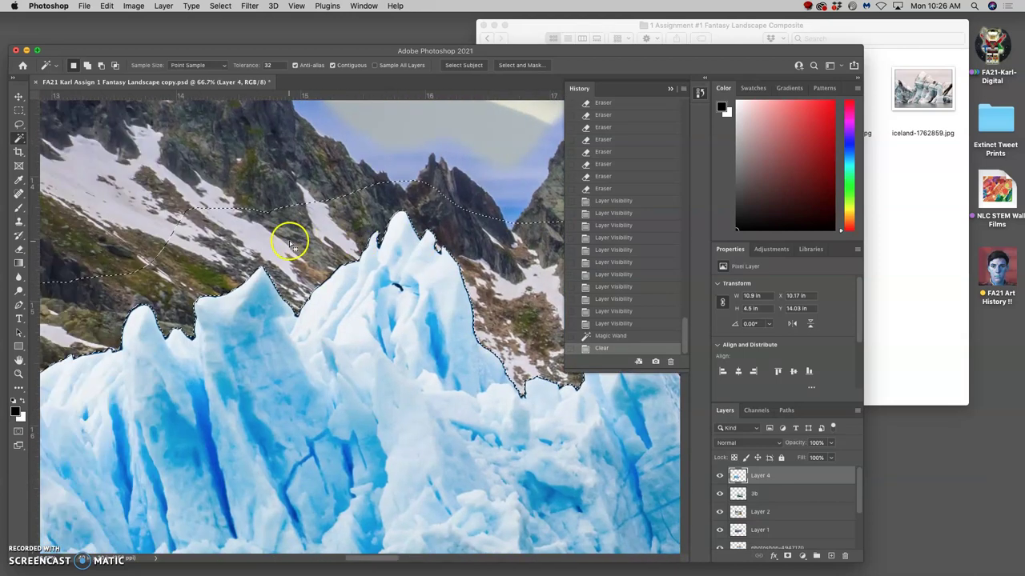
scroll(291, 242, left, 2)
scroll(293, 240, down, 3)
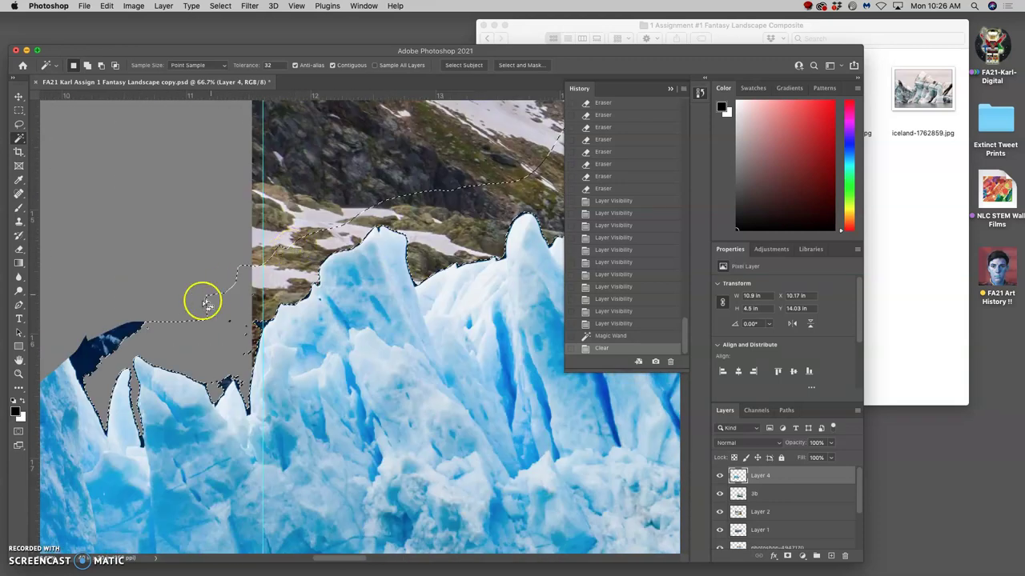
Zoom in to inspect the glacier edge and deselect
key(super+equal)
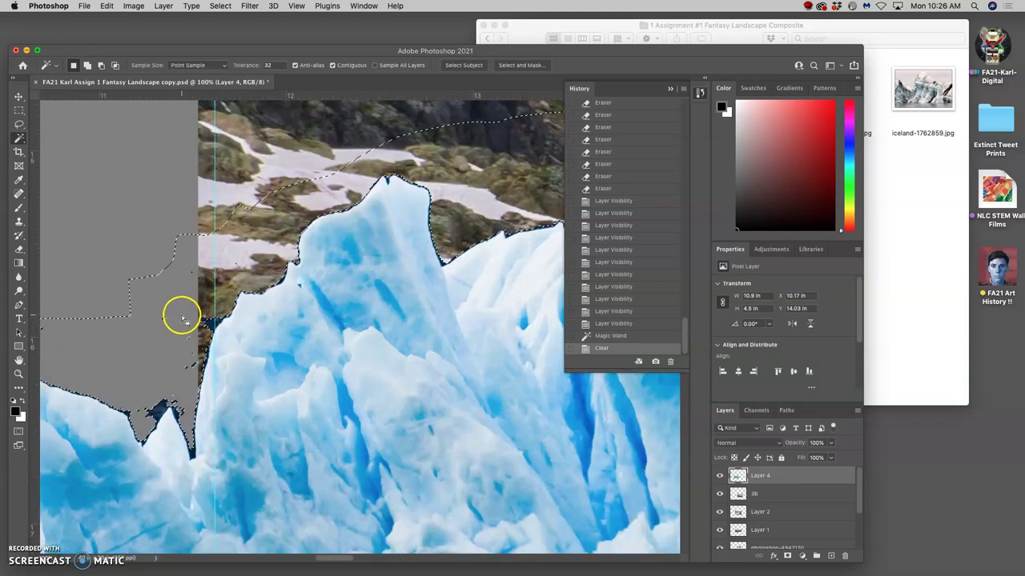
scroll(230, 314, right, 15)
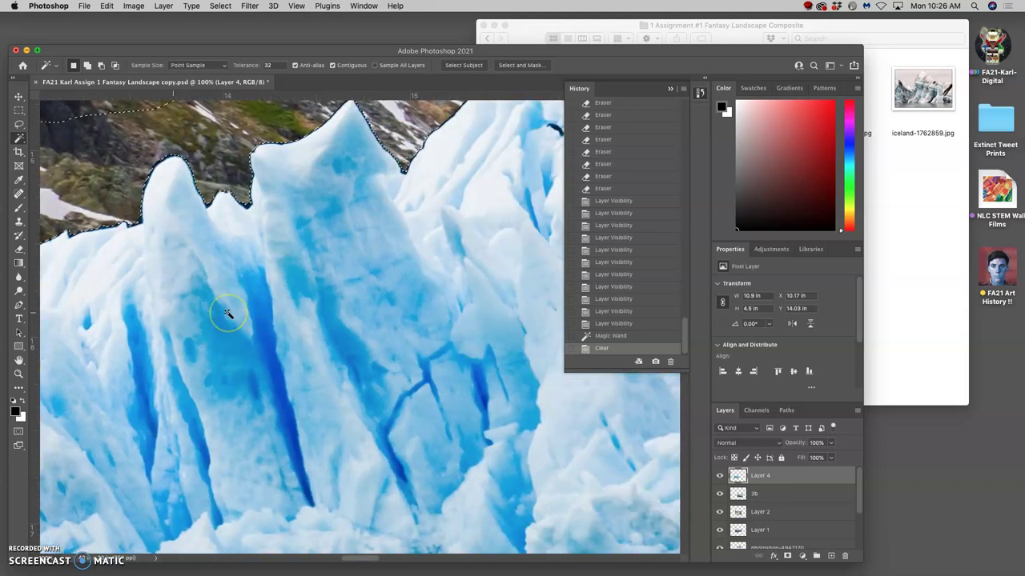
scroll(228, 314, right, 2)
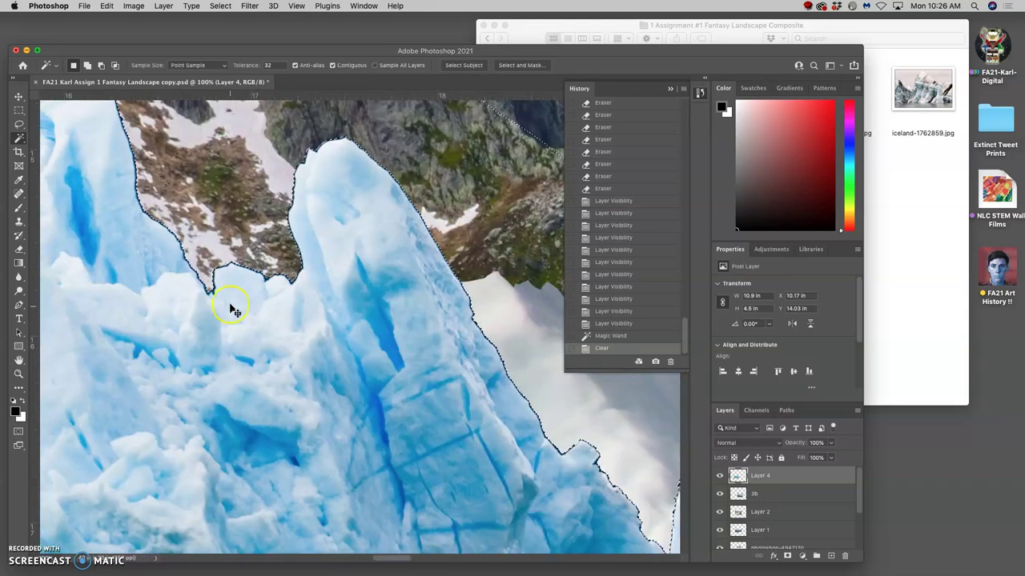
key(super+d)
scroll(440, 297, up, 2)
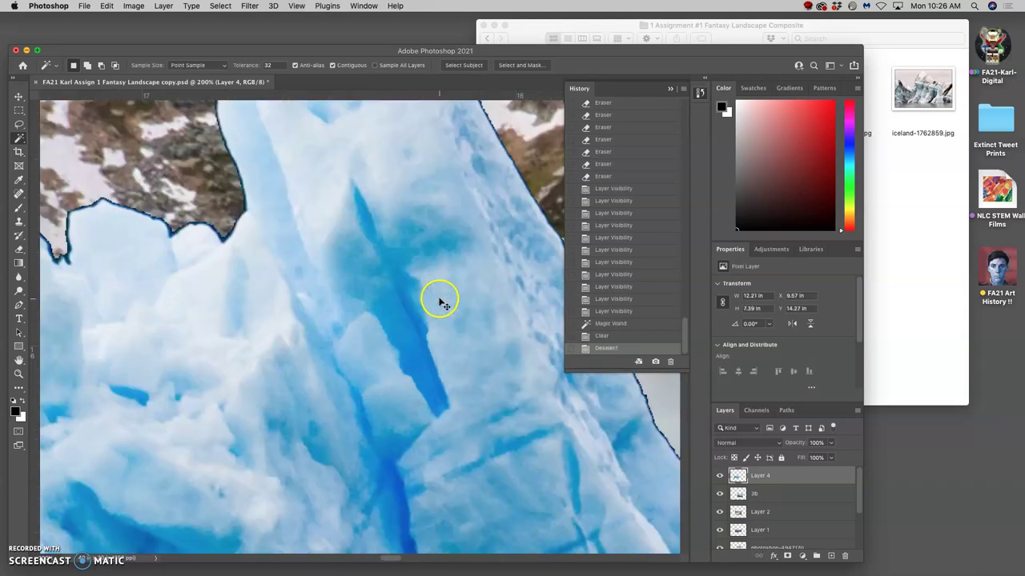
scroll(264, 270, up, 2)
scroll(210, 264, up, 2)
scroll(179, 265, left, 5)
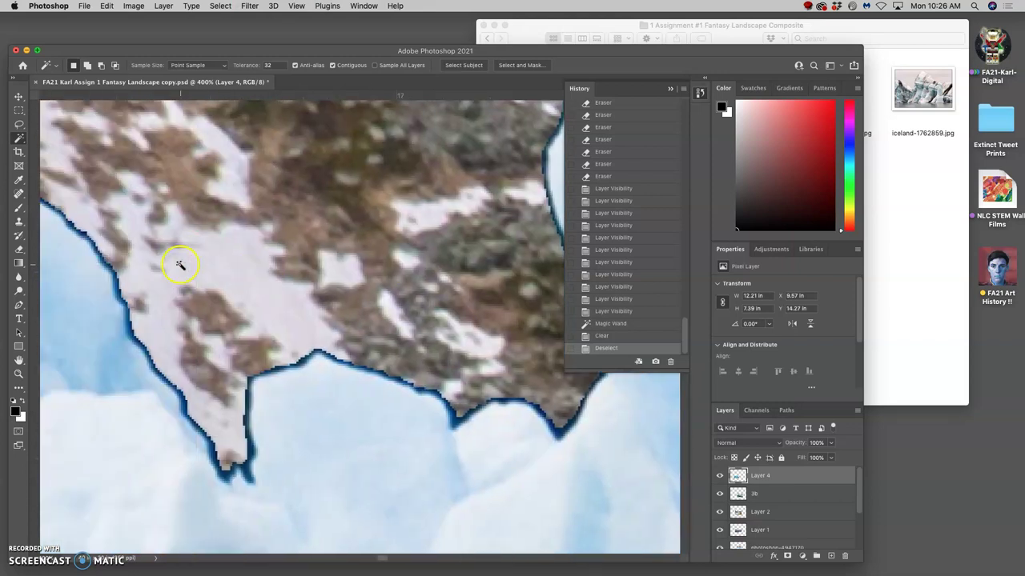
scroll(188, 260, left, 3)
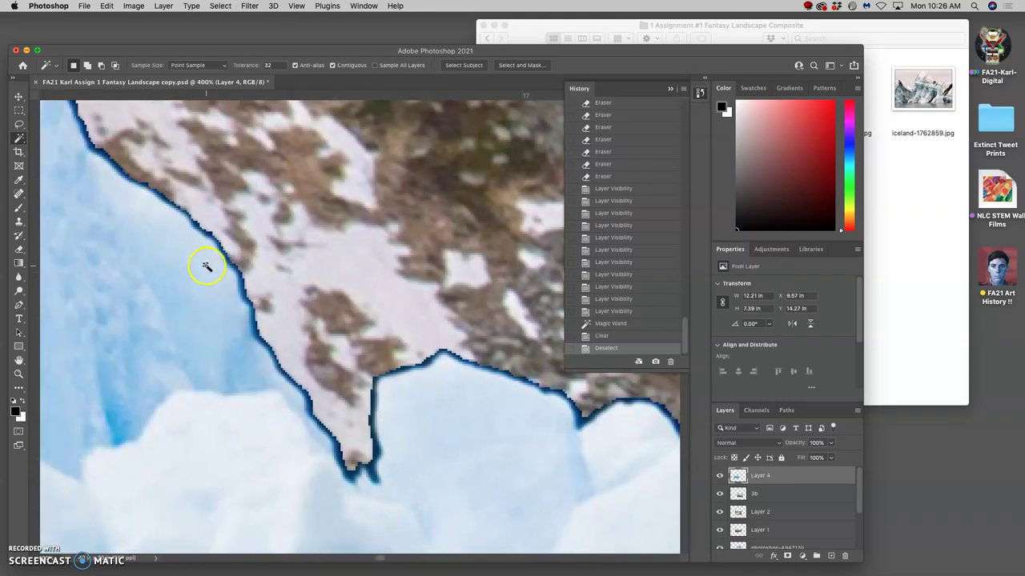
scroll(207, 267, up, 4)
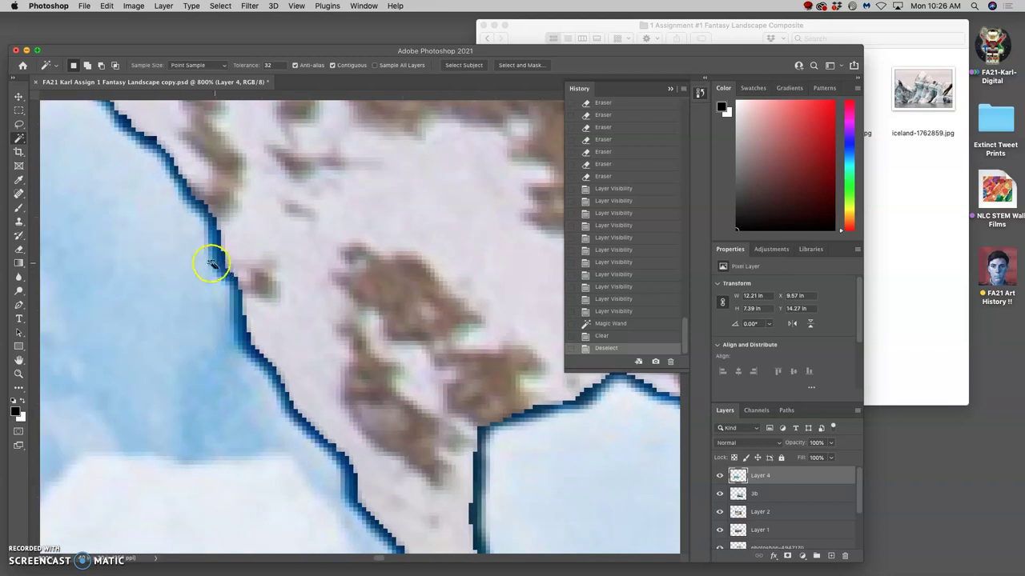
Undo the background deletion and revert to the History state before the cut
click(19, 124)
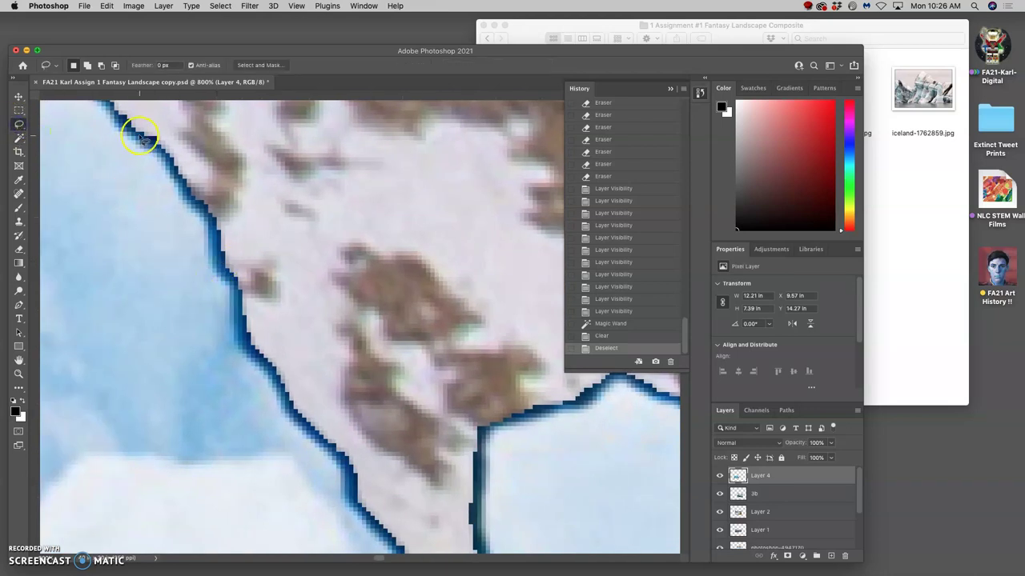
key(super+z)
key(shift+super+z)
key(super+z)
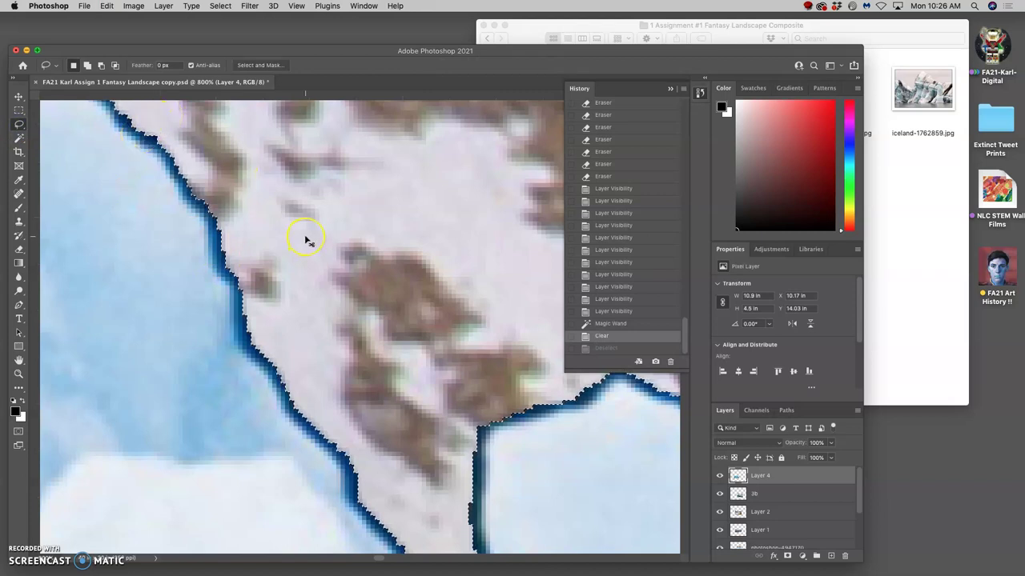
scroll(307, 238, down, 10)
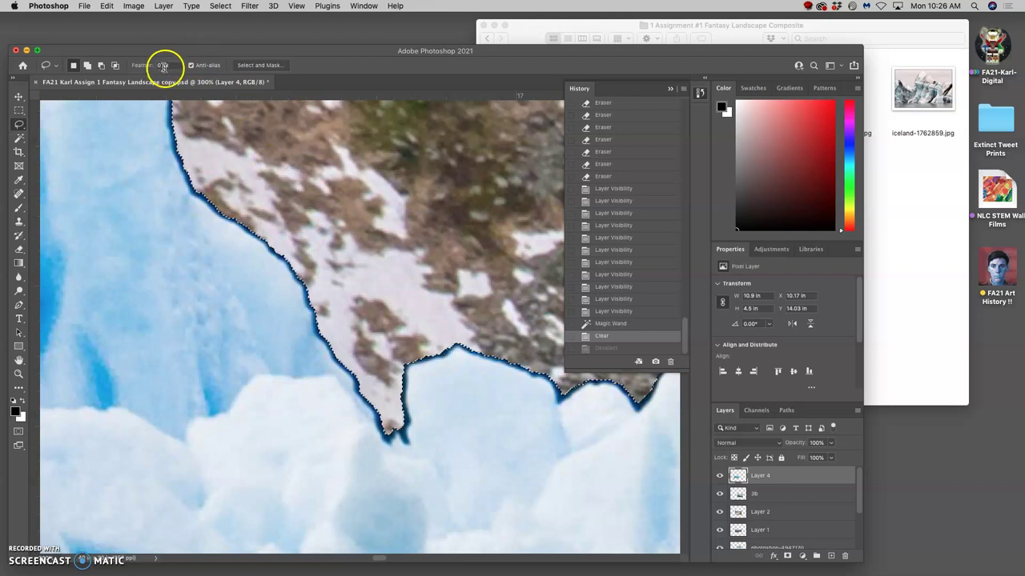
scroll(349, 233, down, 8)
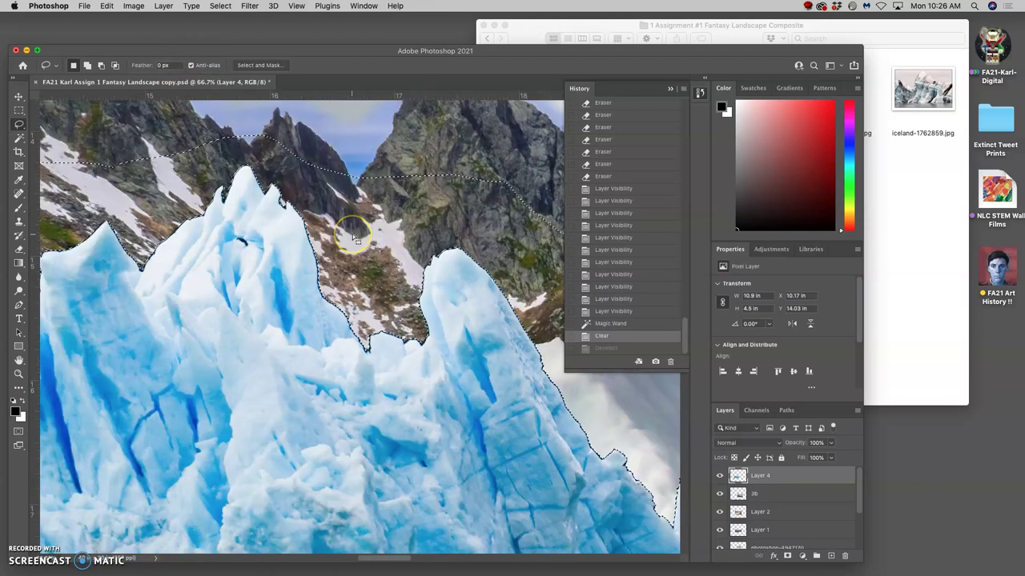
click(608, 311)
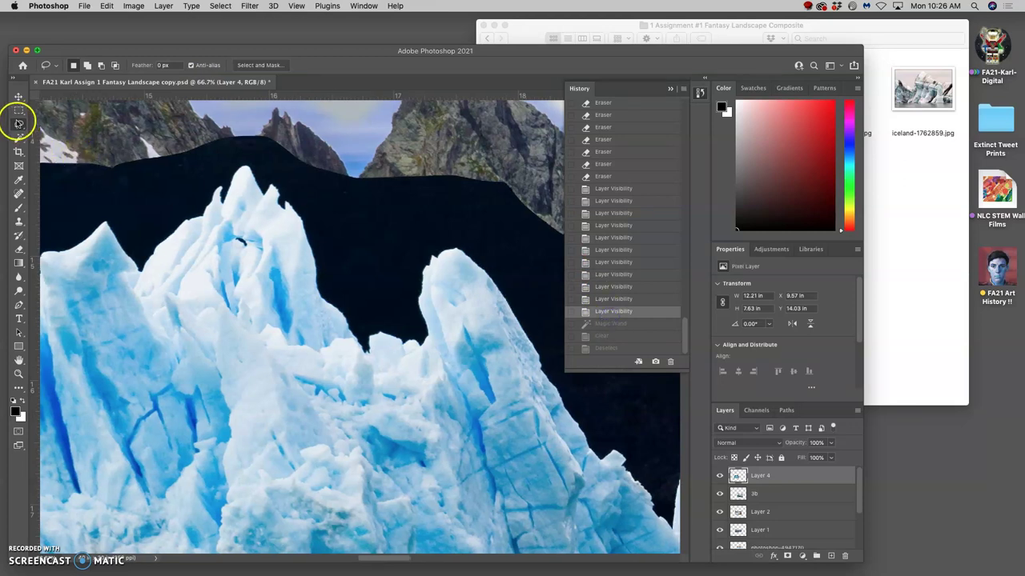
Set the Lasso feather to 4 px
click(161, 66)
click(172, 87)
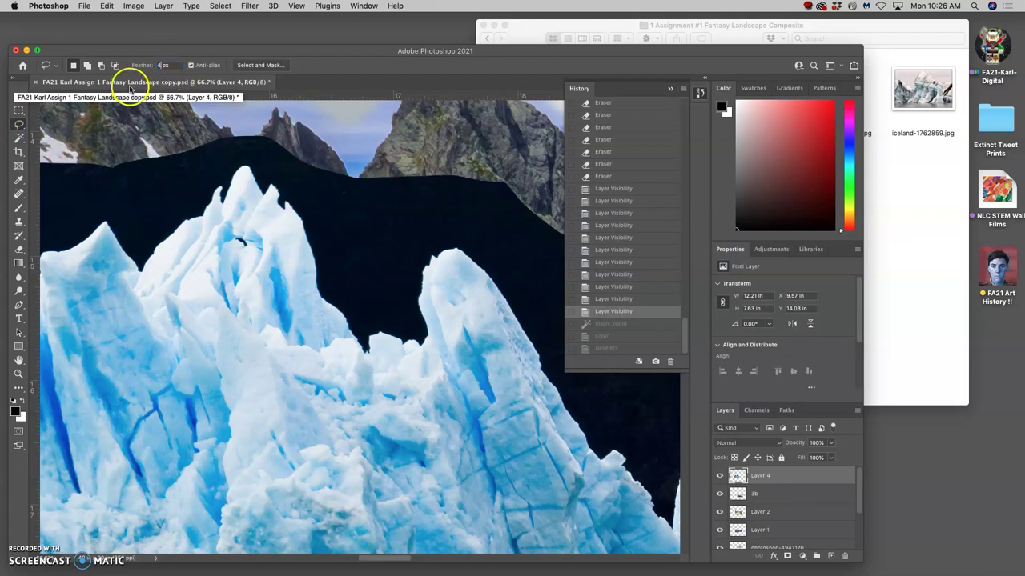
key(Return)
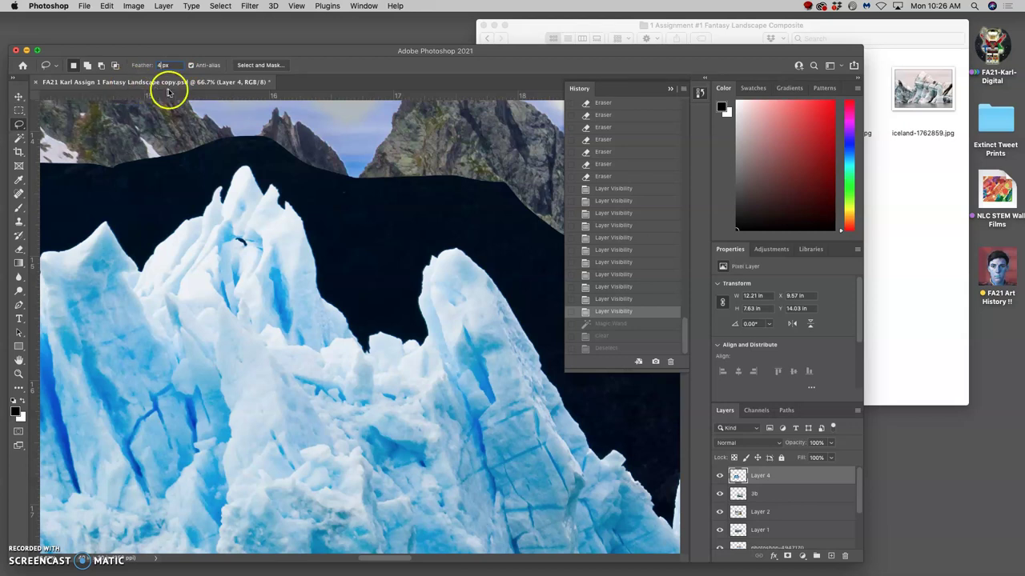
Magic Wand the dark sky above the glacier and delete it in several passes
click(19, 139)
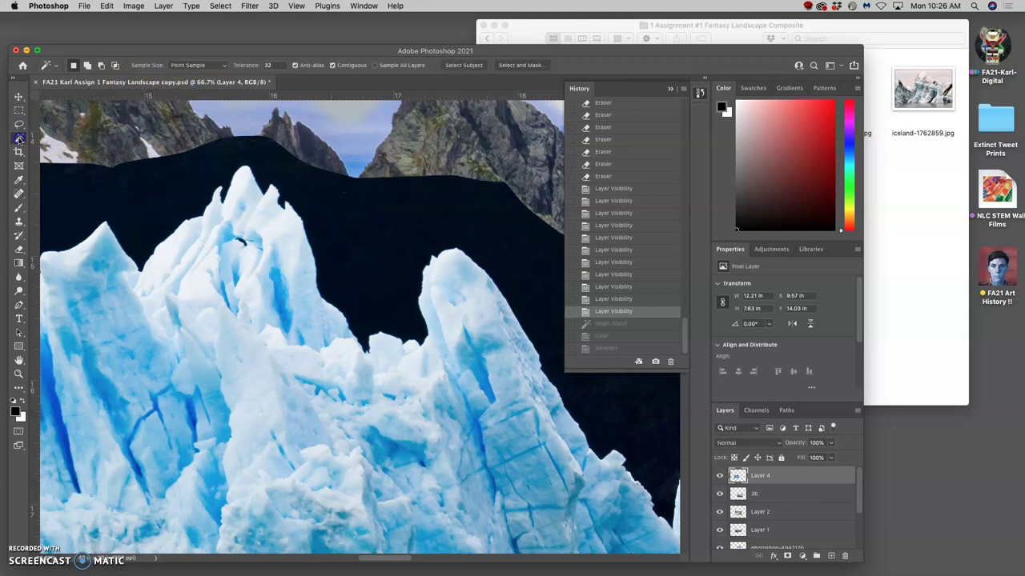
click(372, 205)
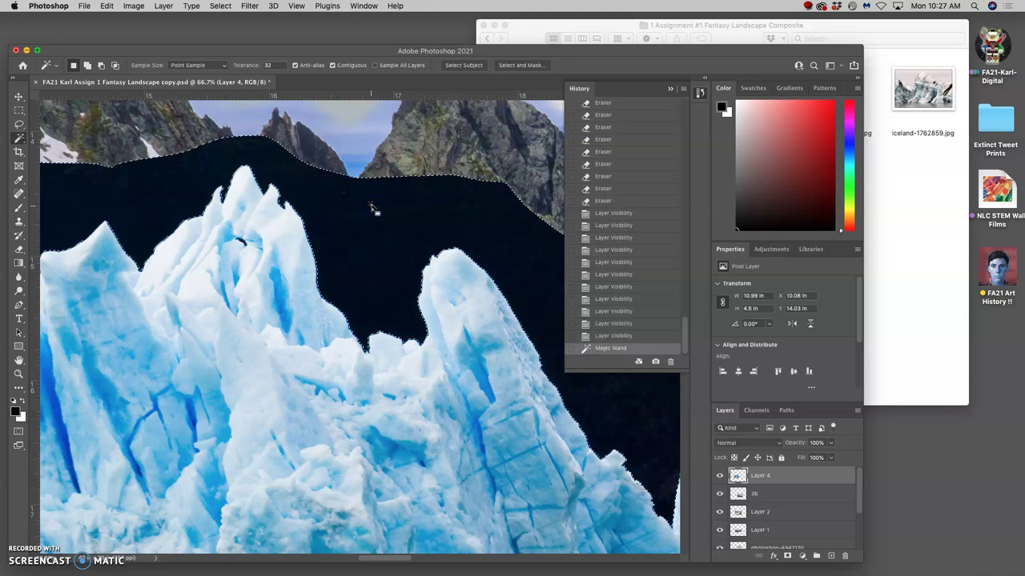
key(super+equal)
key(super+equal)
key(super+equal)
key(super+equal)
key(super+equal)
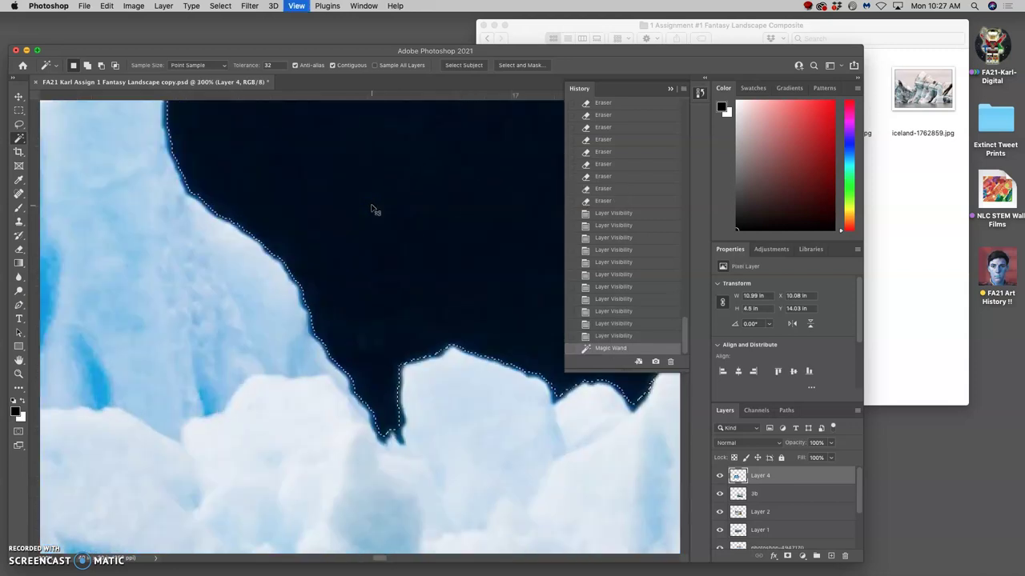
key(Delete)
key(Delete)
key(Delete)
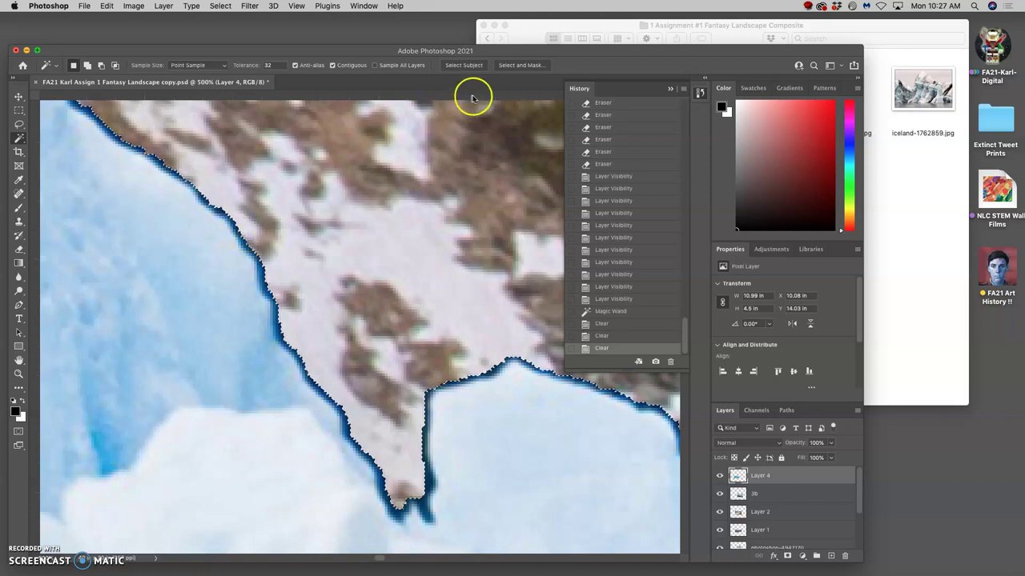
In Select and Mask, set the Global Refinements feather to 4.1 px
click(516, 67)
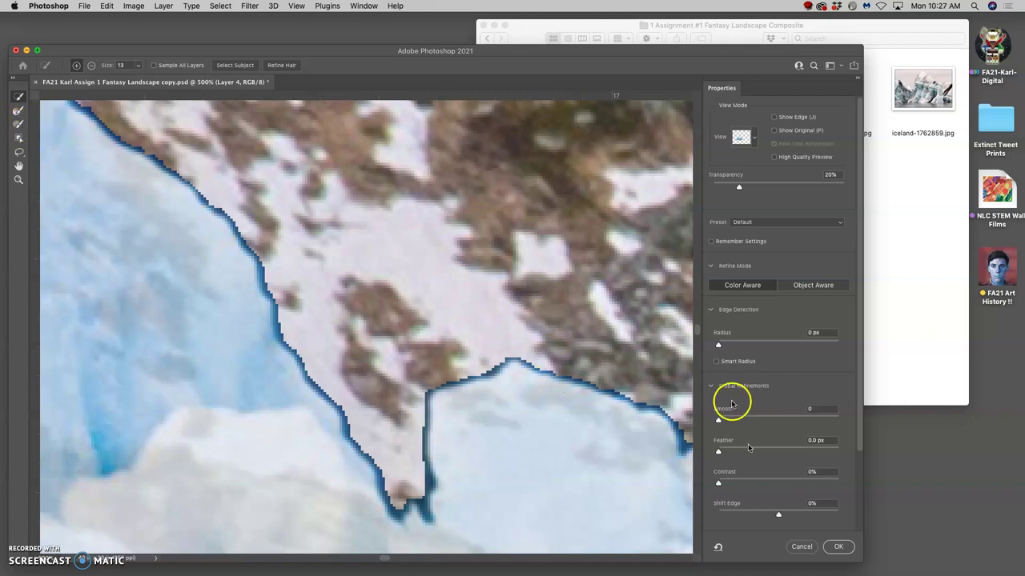
drag(719, 452, 723, 454)
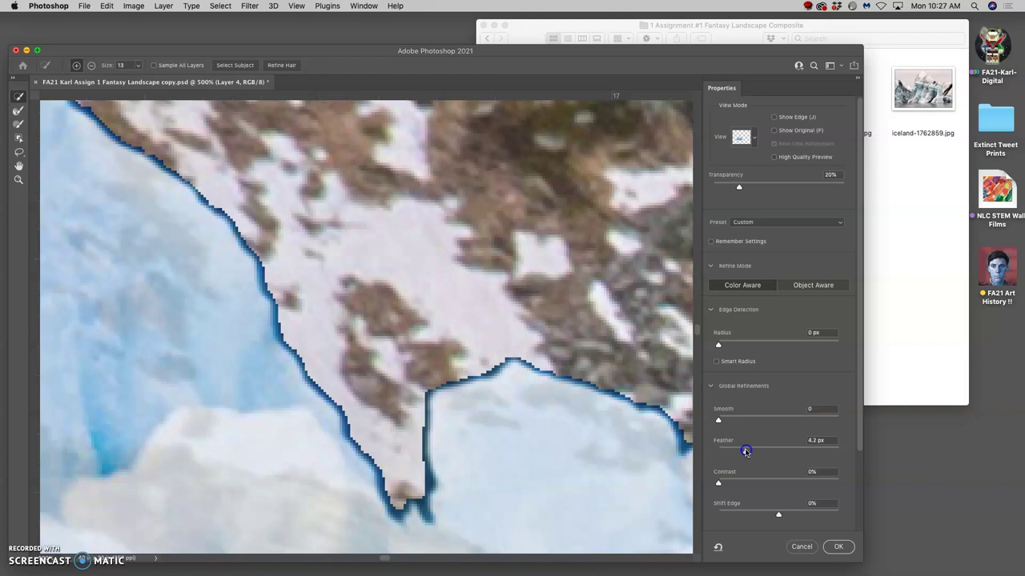
drag(745, 452, 744, 452)
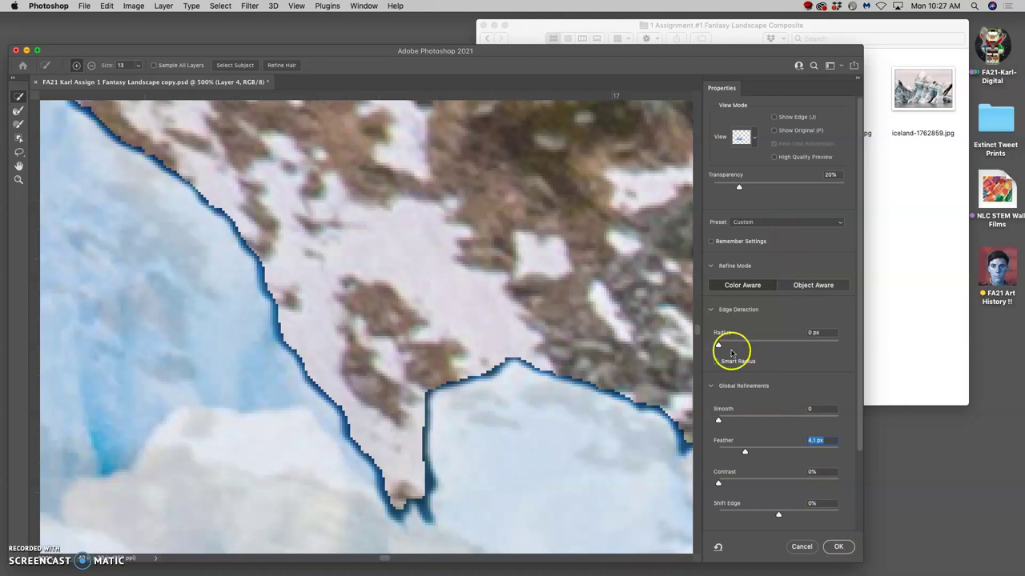
Raise the Edge Detection radius to 4 px and apply the Select and Mask settings
drag(719, 345, 724, 344)
click(839, 547)
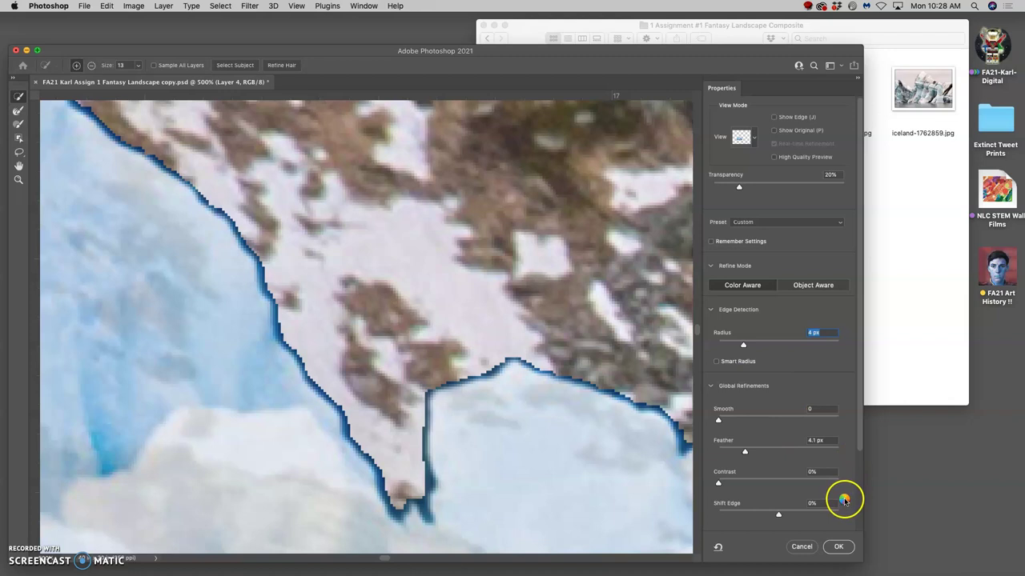
click(838, 547)
click(809, 548)
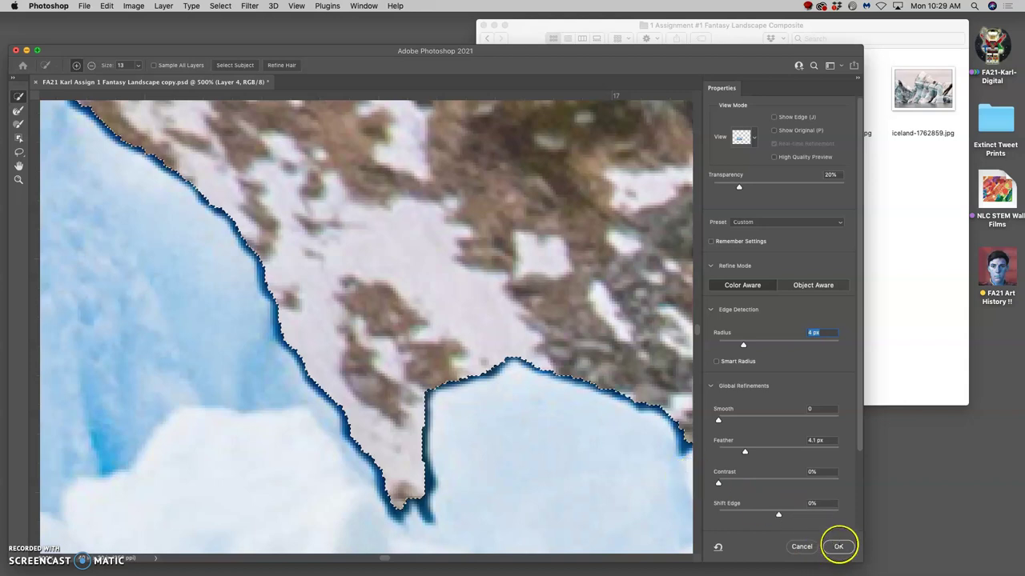
Apply the refined selection, close Layer Style, then undo a trial delete and deselect
click(838, 547)
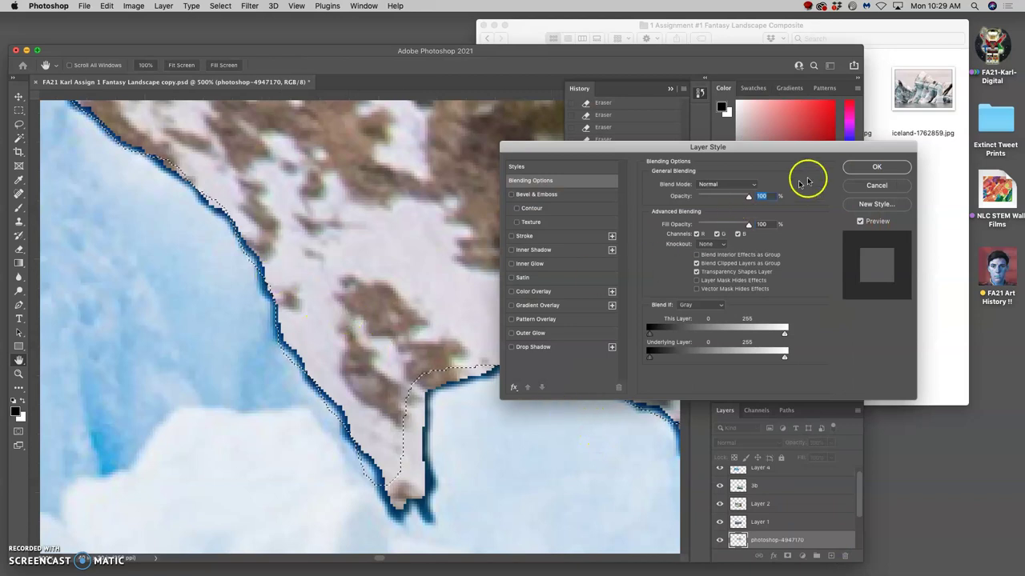
click(865, 168)
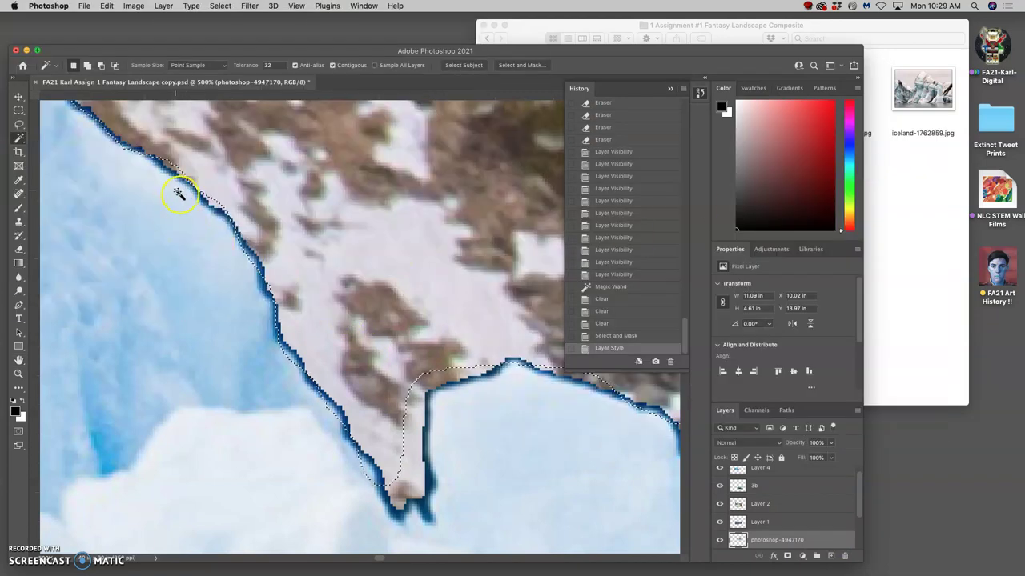
key(Delete)
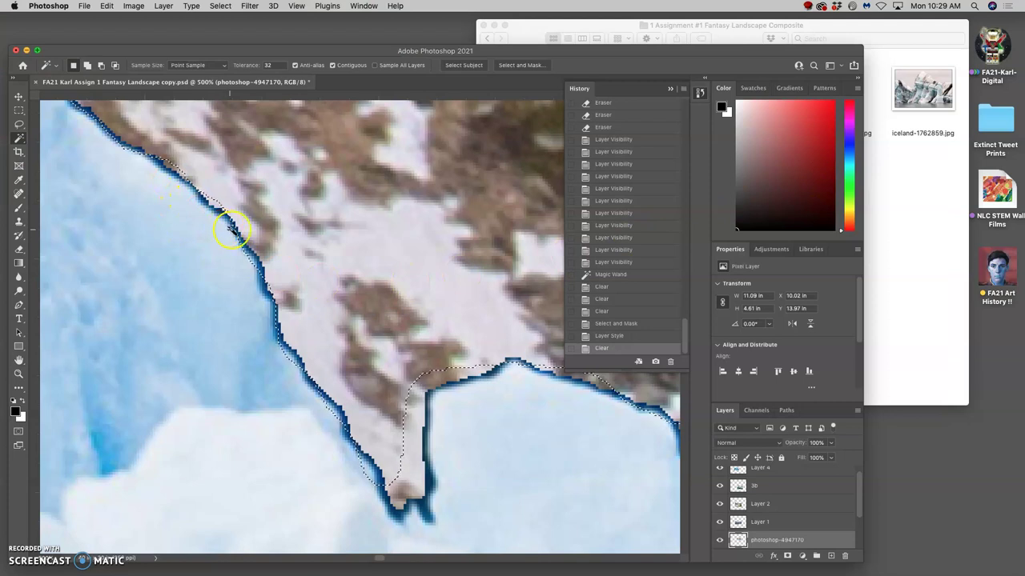
key(super+d)
key(super+z)
key(super+z)
key(super+z)
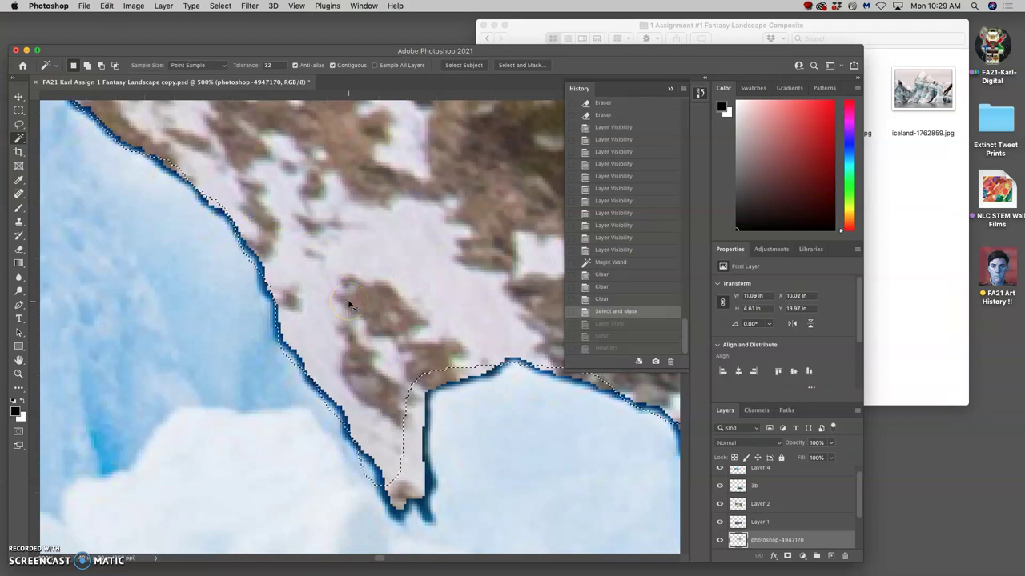
Revert in History, then rerun Select and Mask with 4 px radius and 3.0 px feather
click(608, 260)
click(609, 250)
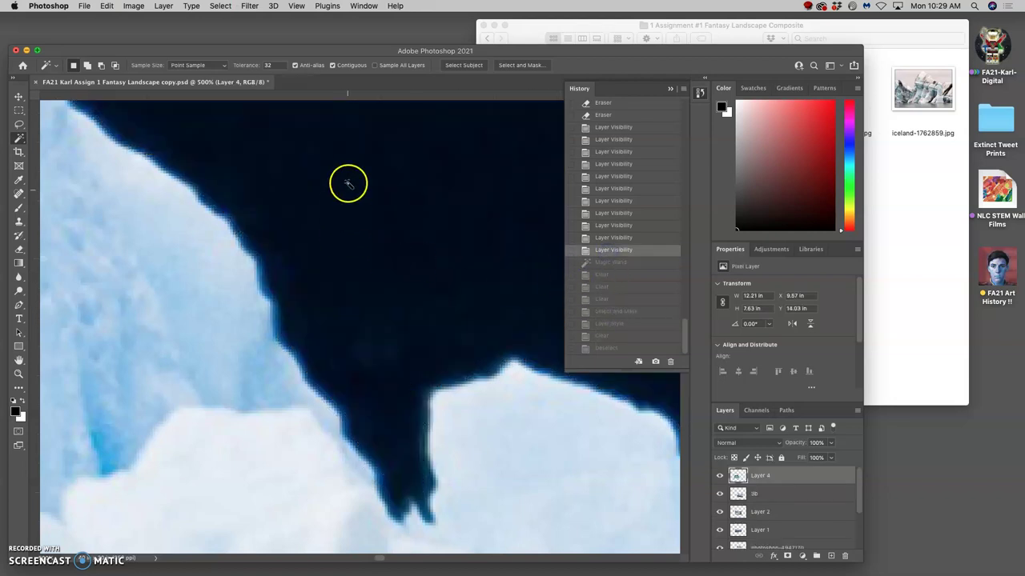
click(521, 65)
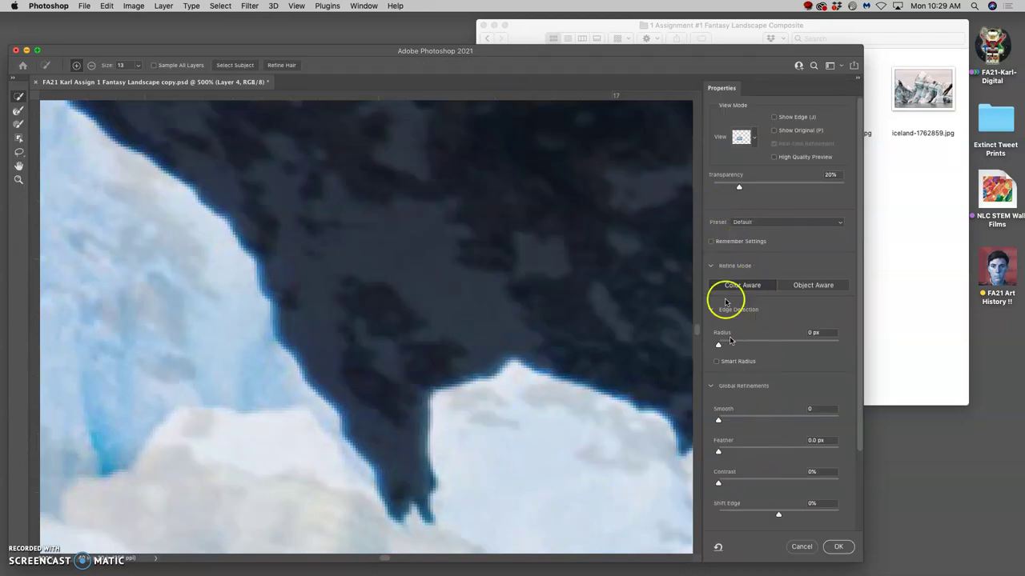
click(712, 242)
drag(718, 345, 741, 344)
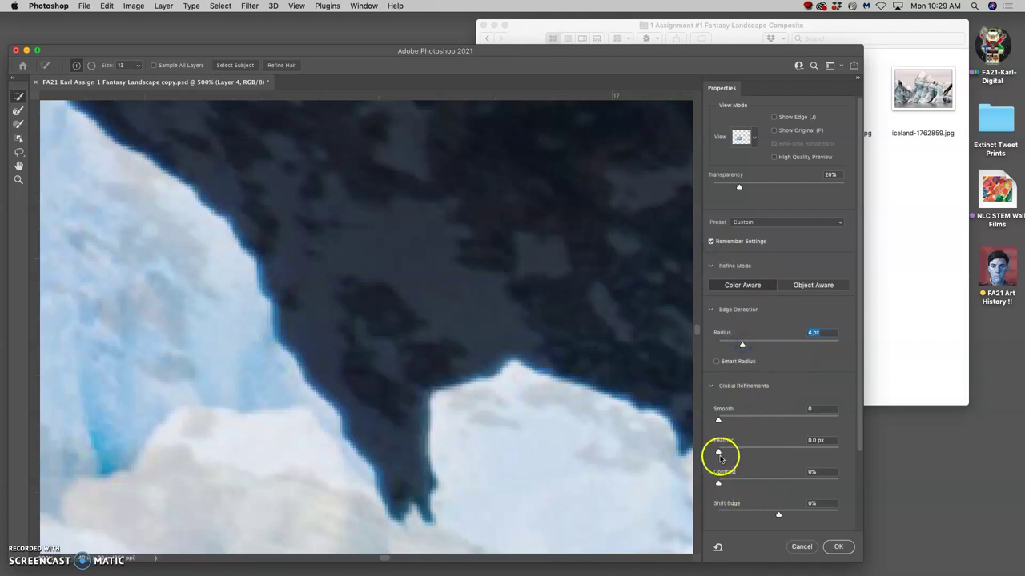
drag(718, 452, 724, 454)
click(838, 547)
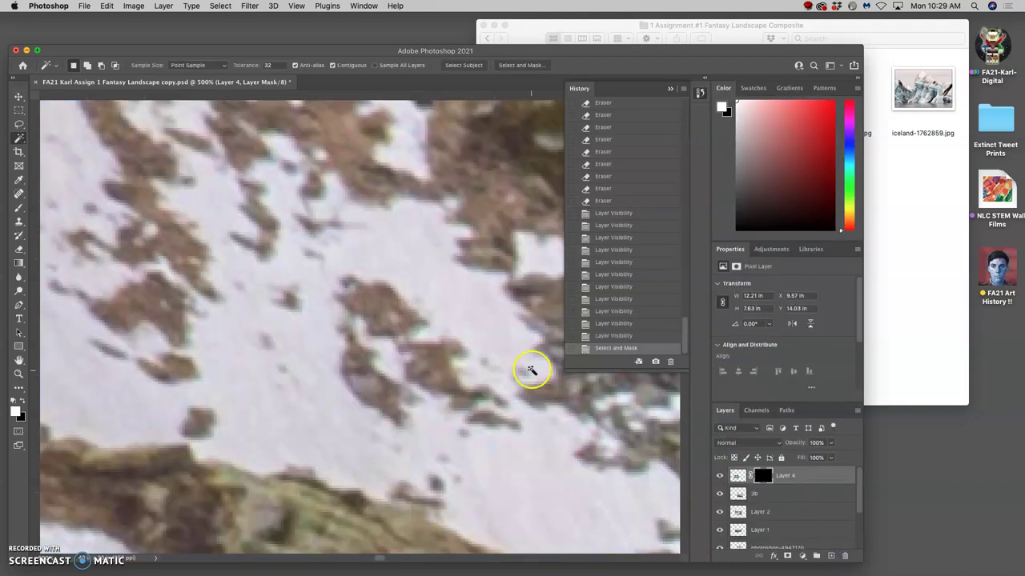
Delete Layer 4's layer mask
scroll(488, 370, down, 4)
scroll(488, 370, down, 3)
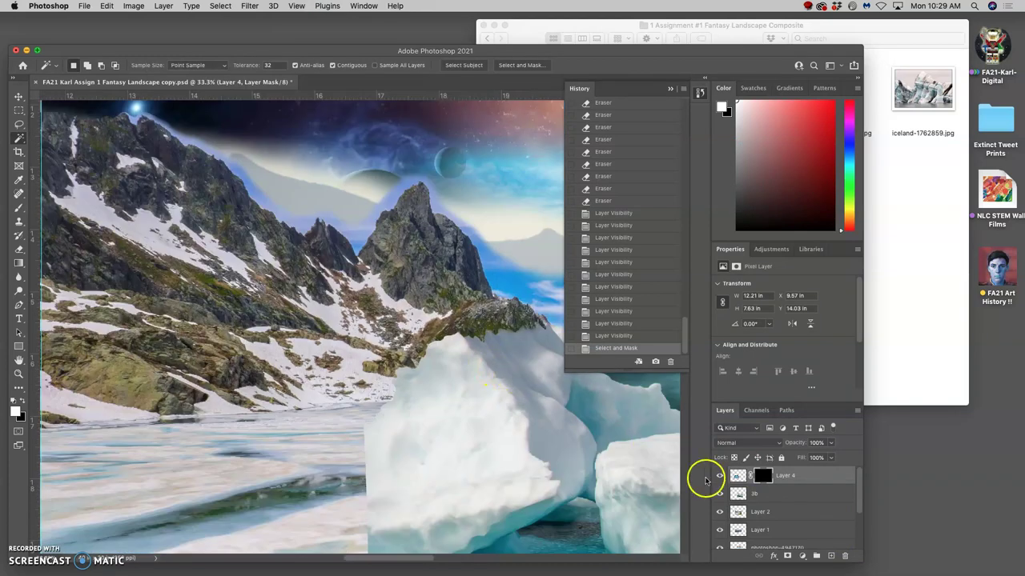
click(762, 477)
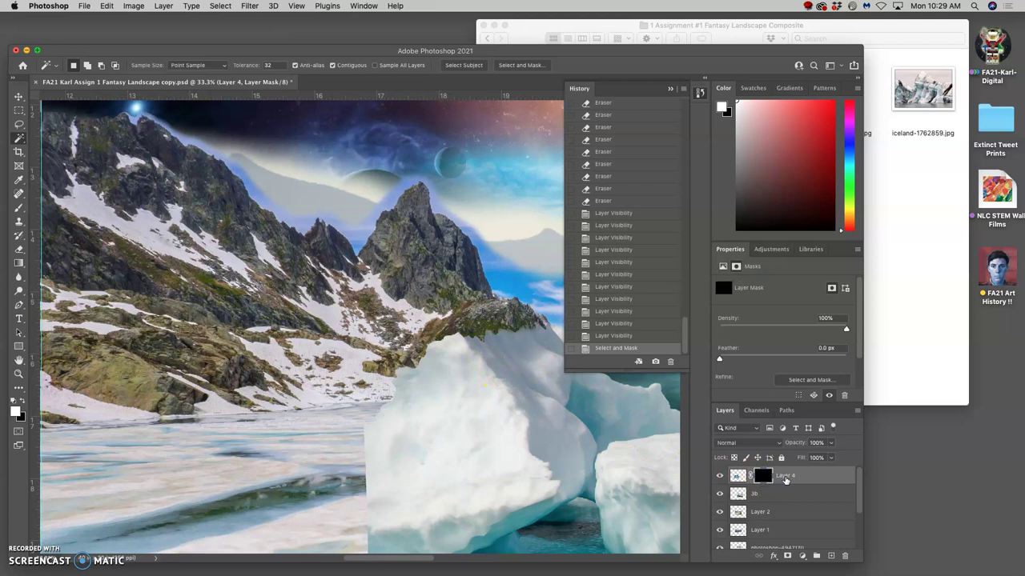
key(BackSpace)
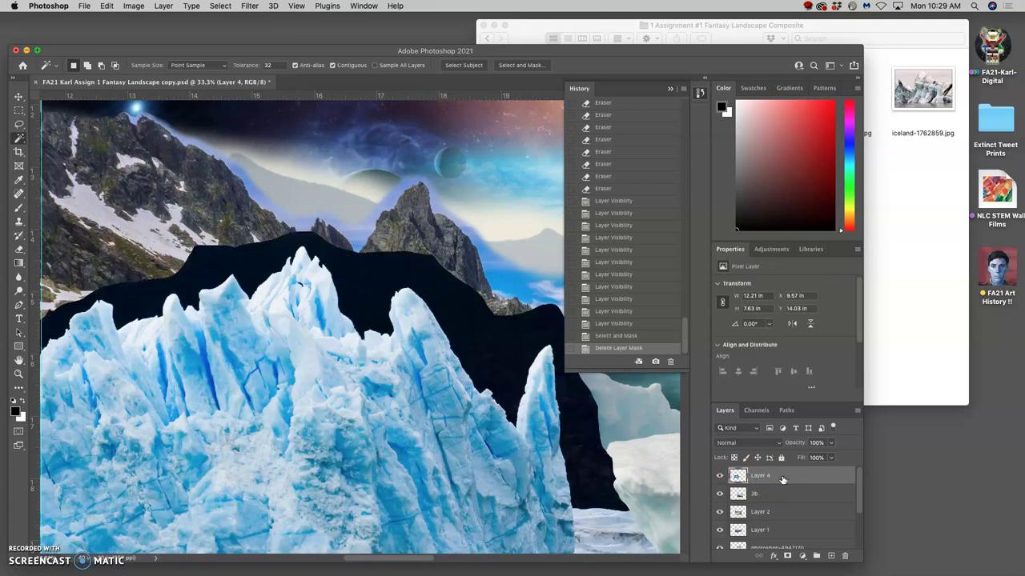
Magic Wand the dark background around the glacier and delete it twice
click(376, 274)
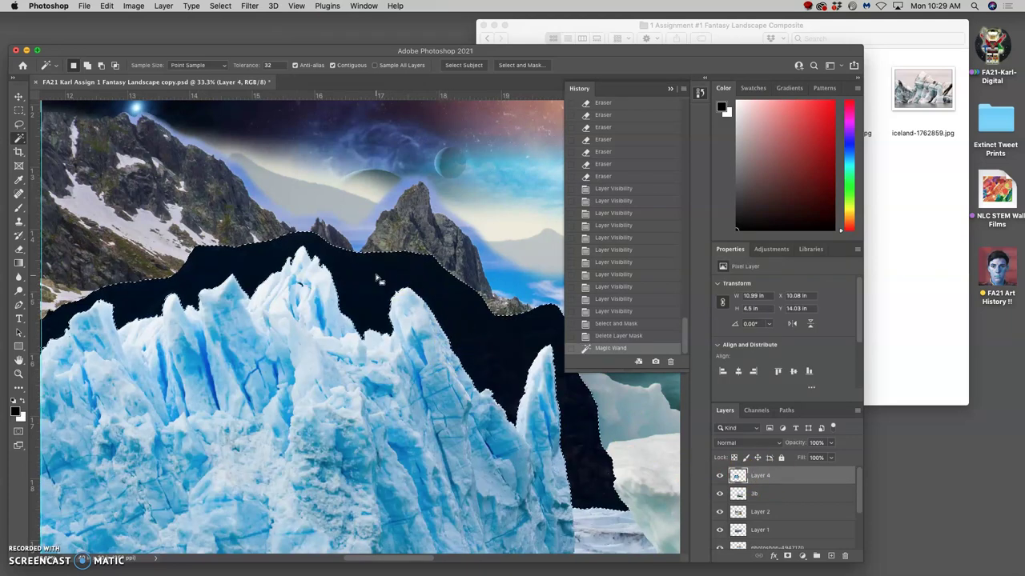
key(super+equal)
key(super+equal)
key(super+equal)
key(super+equal)
key(super+equal)
key(super+equal)
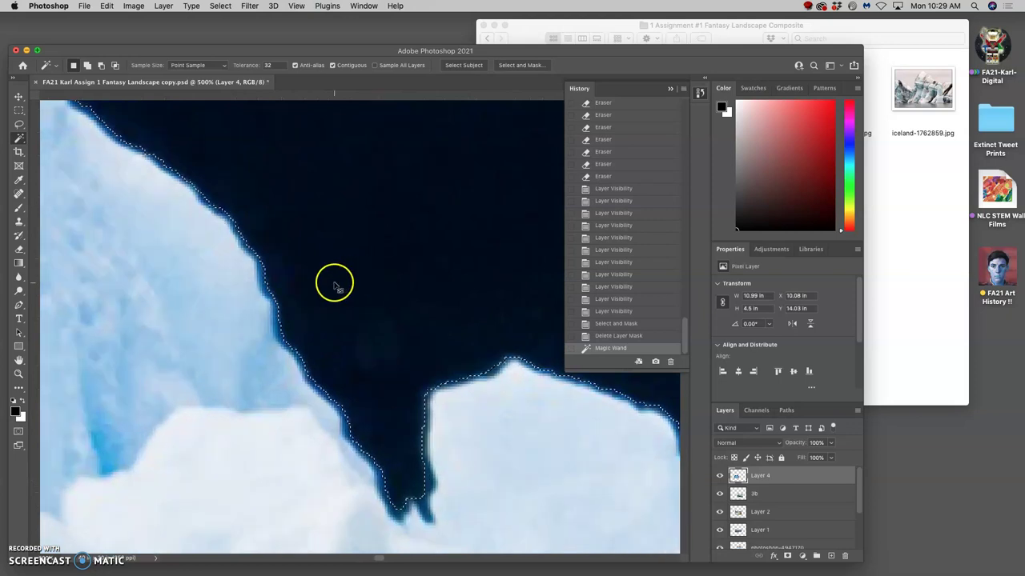
scroll(334, 284, up, 1)
key(Delete)
key(Delete)
key(Delete)
key(Delete)
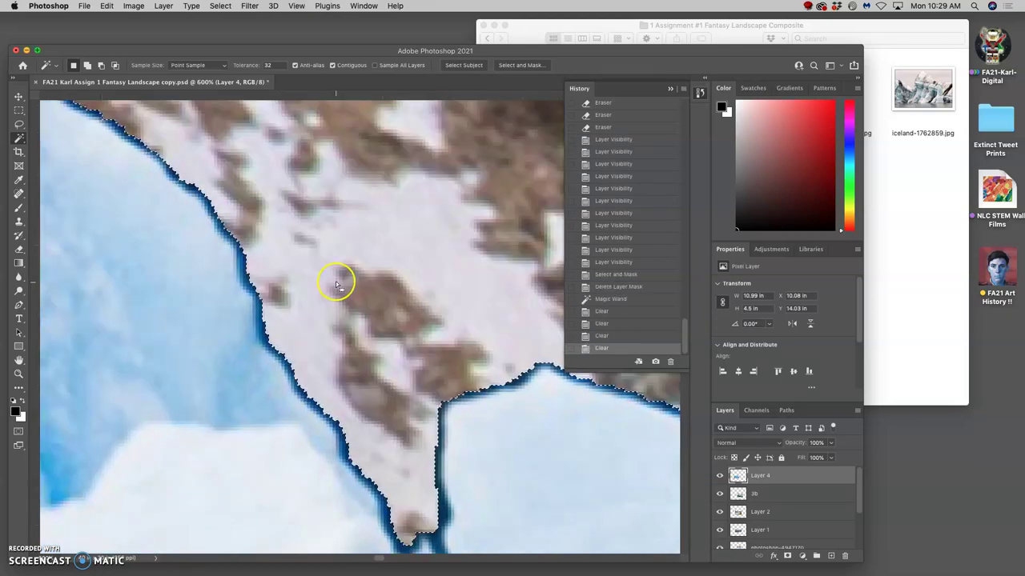
key(Delete)
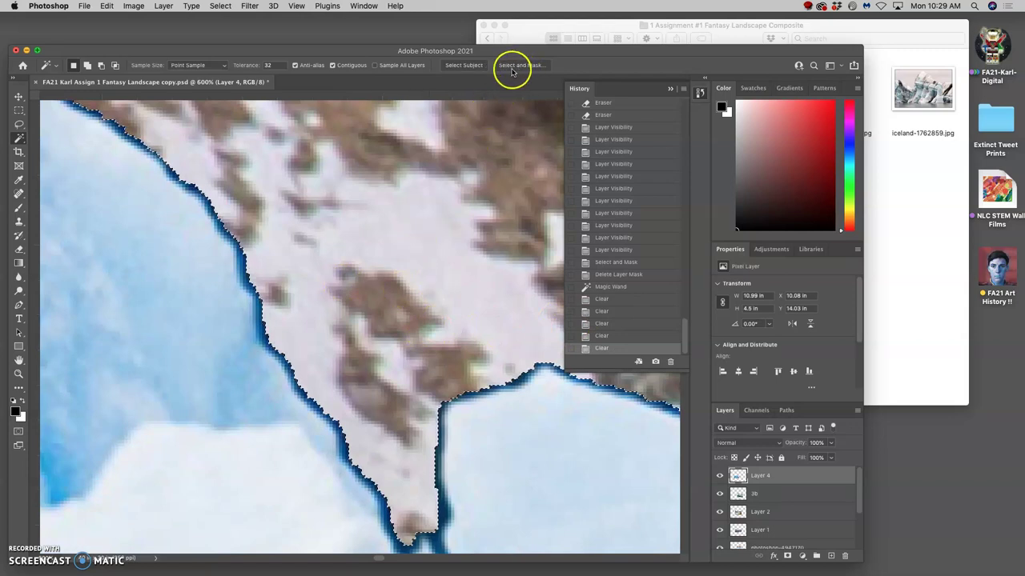
click(321, 215)
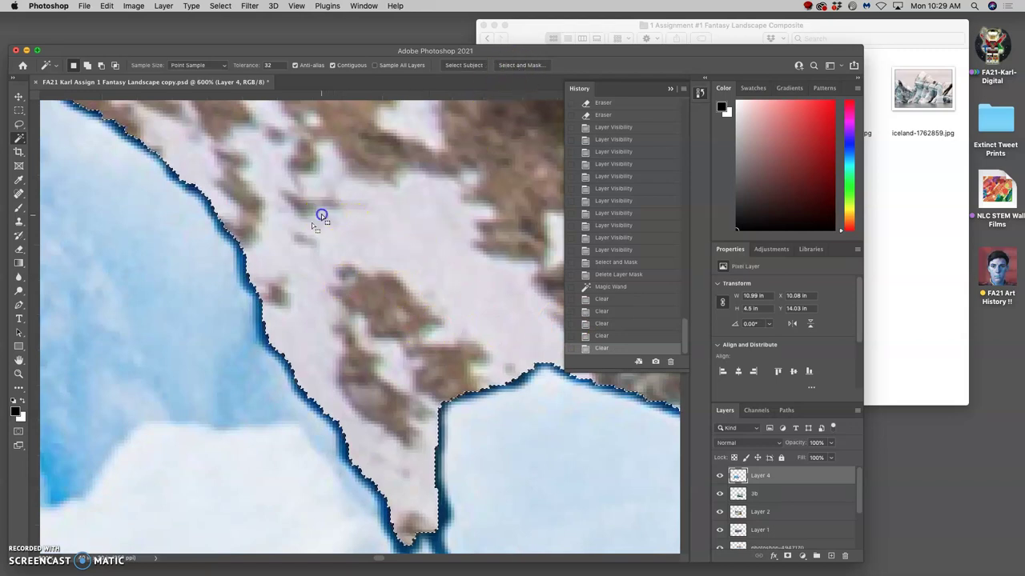
Lasso the dark fringe along the glacier edge and delete it
click(20, 124)
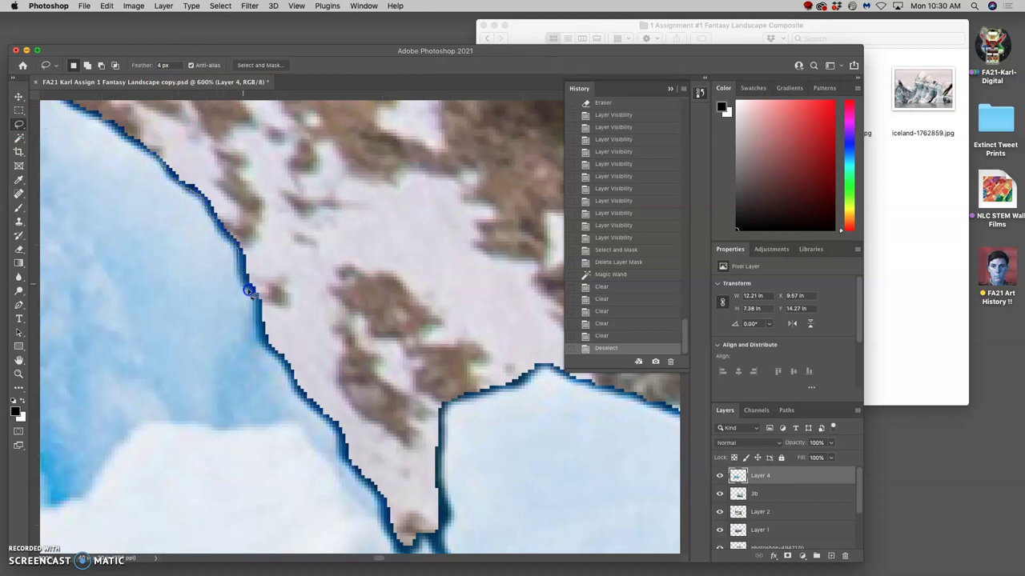
mouse_move(307, 372)
mouse_down()
mouse_move(327, 296)
mouse_move(281, 172)
mouse_move(205, 142)
mouse_up()
key(Delete)
key(Delete)
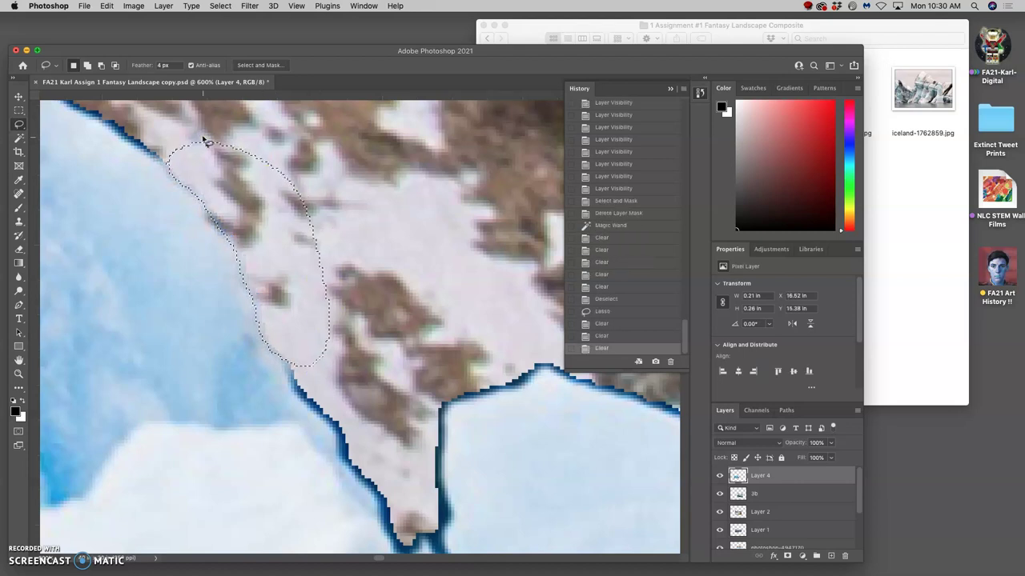
click(348, 206)
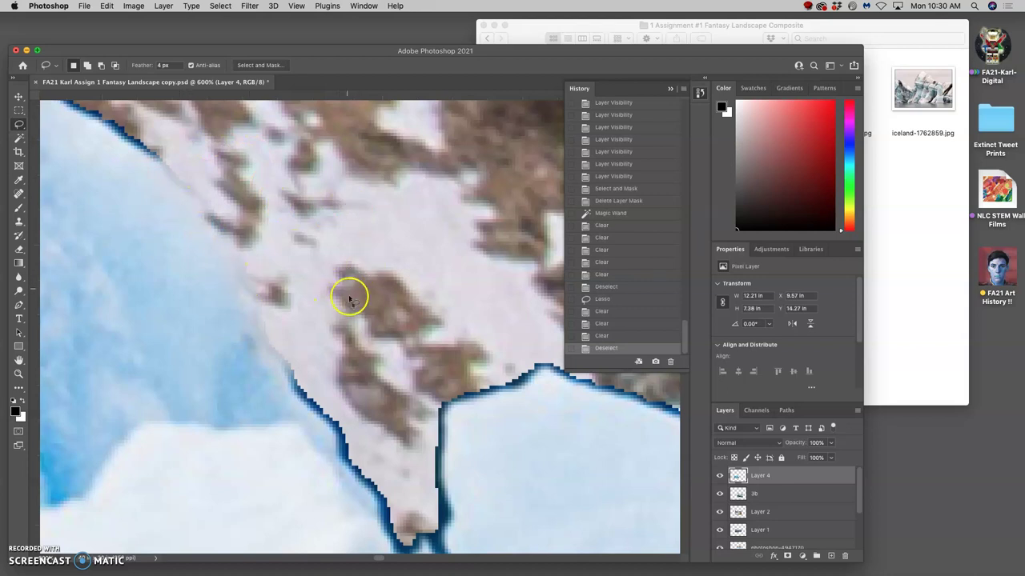
Set the Lasso feather to 0 px
click(151, 66)
text(0)
key(Return)
Lasso and delete several more blue fringe patches along the edge
mouse_move(424, 410)
mouse_down()
mouse_move(496, 355)
mouse_move(558, 366)
mouse_up()
key(BackSpace)
key(super+d)
scroll(505, 406, right, 5)
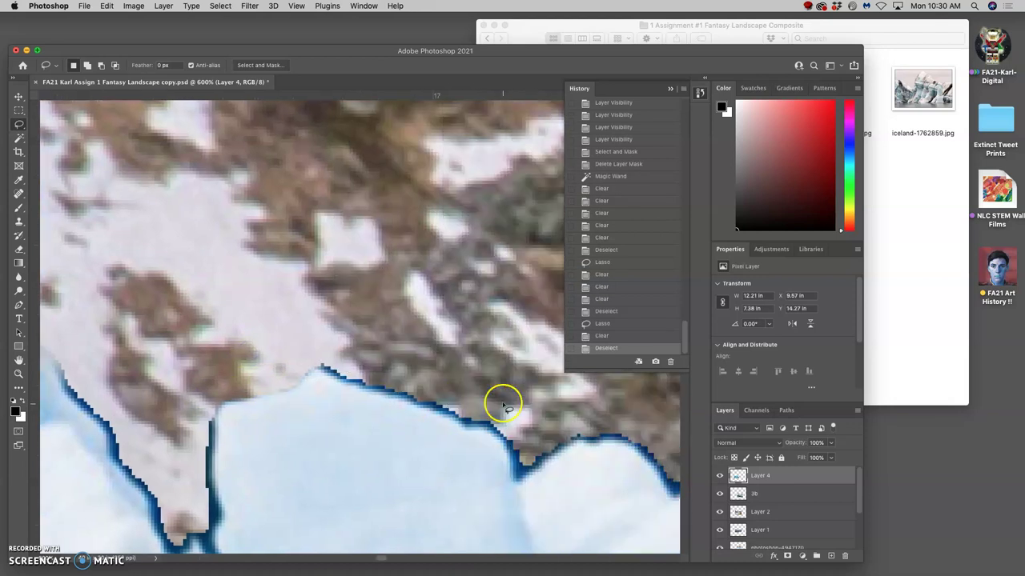
scroll(503, 407, right, 1)
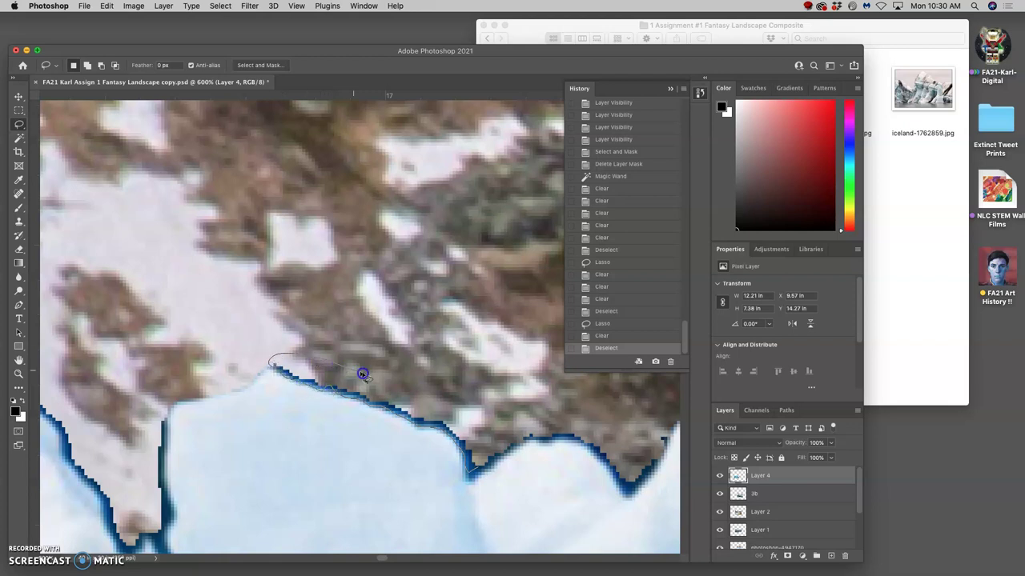
drag(473, 430, 475, 430)
key(BackSpace)
key(super+d)
drag(327, 392, 328, 383)
Clear the small fringe patch and the blue fringe along the vertical ice edge
key(BackSpace)
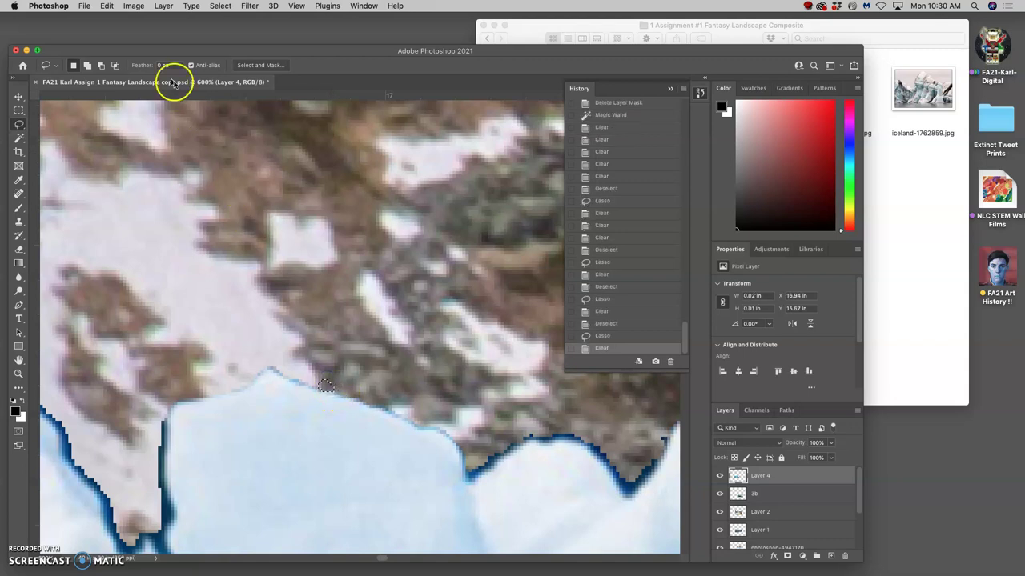
click(157, 67)
key(super+minus)
key(super+minus)
key(super+minus)
key(super+minus)
key(super+minus)
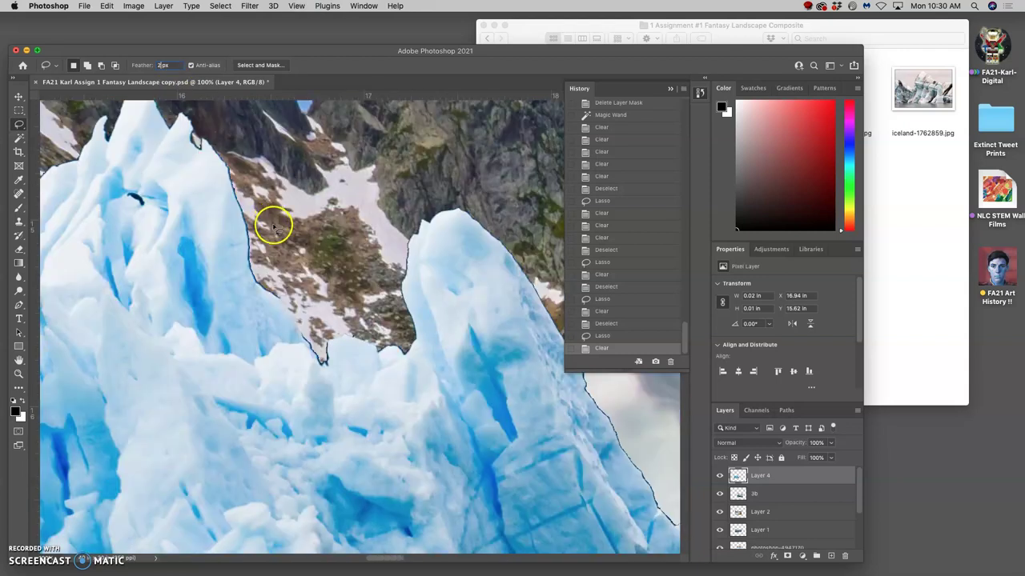
key(super+plus)
key(super+plus)
key(super+plus)
key(super+plus)
key(super+plus)
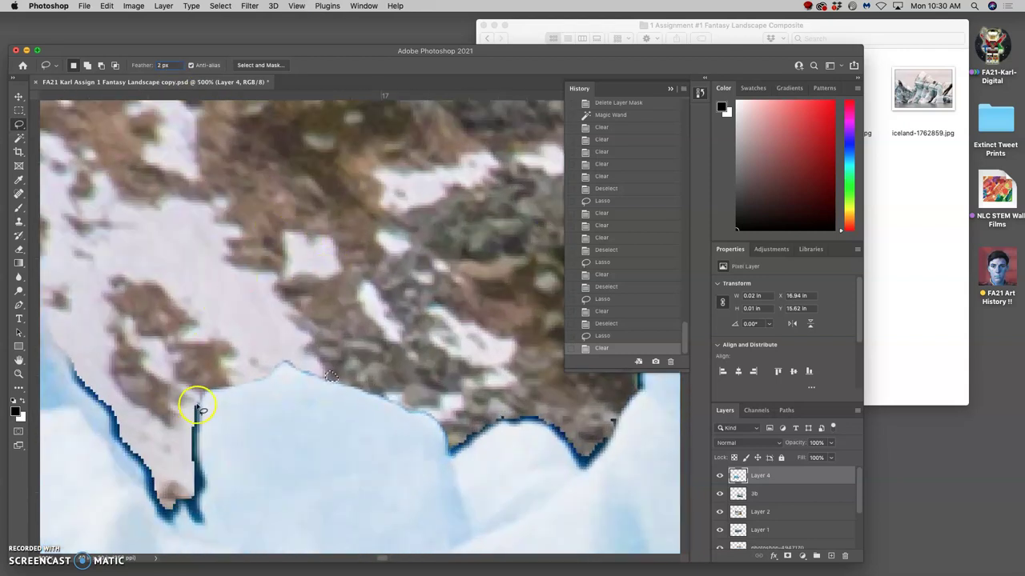
drag(198, 409, 199, 439)
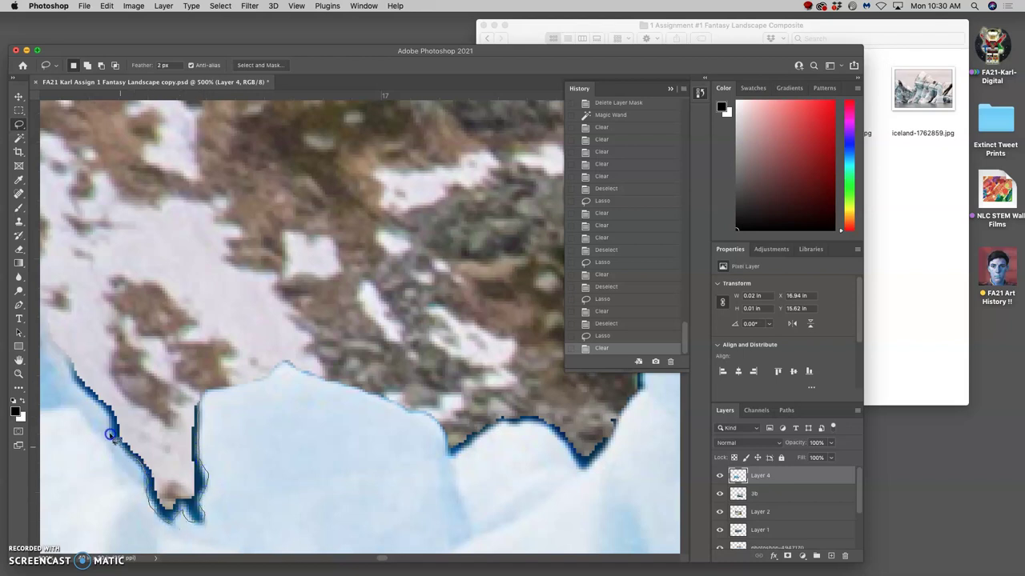
mouse_move(79, 380)
mouse_down()
mouse_move(84, 339)
mouse_move(152, 331)
mouse_move(201, 344)
mouse_up()
key(BackSpace)
key(BackSpace)
key(super+d)
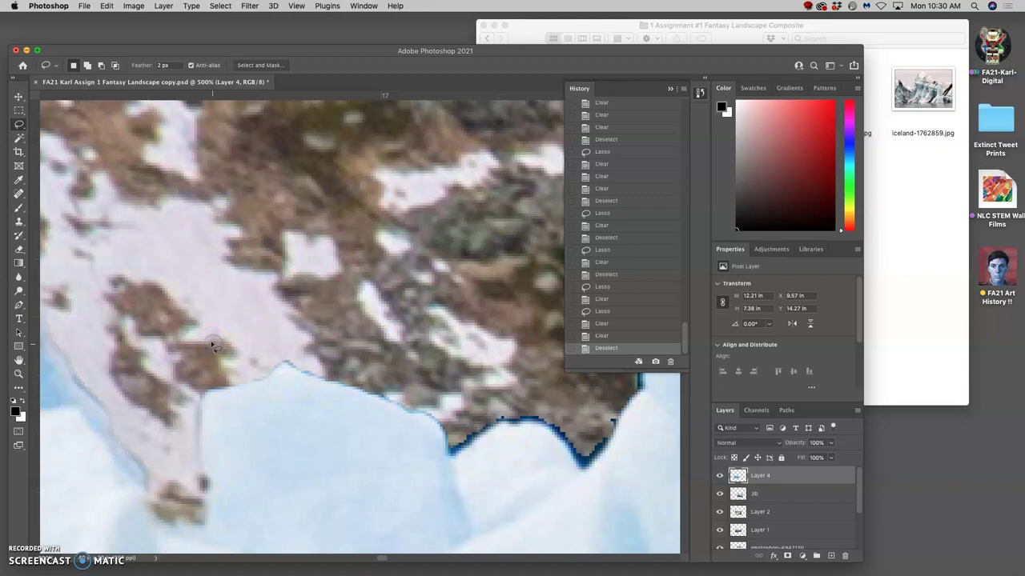
Outline and delete the blue fringe and rock beside the ice edge
scroll(212, 346, left, 5)
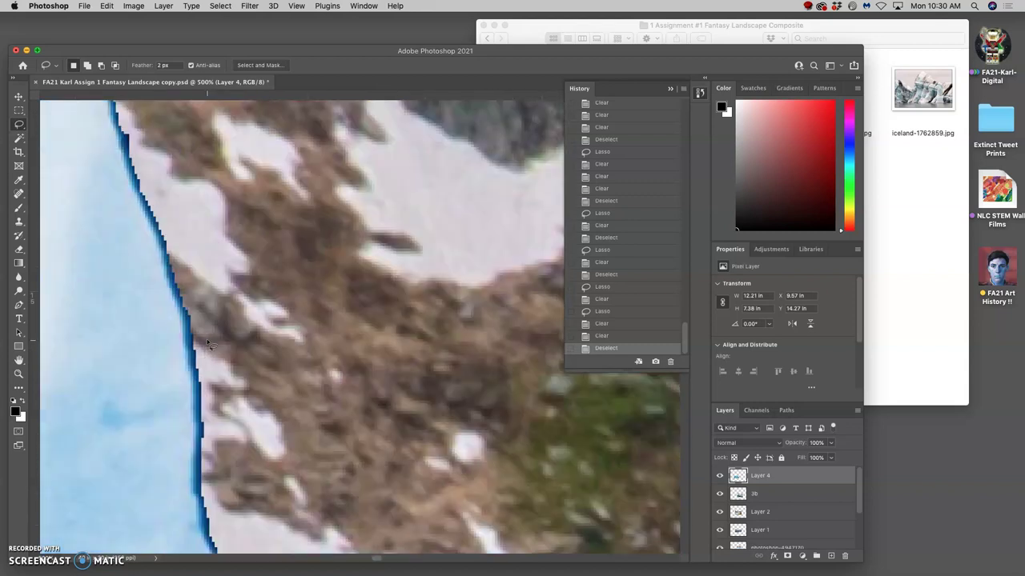
scroll(206, 344, left, 3)
mouse_move(222, 275)
mouse_down()
mouse_move(190, 119)
mouse_move(178, 130)
mouse_up()
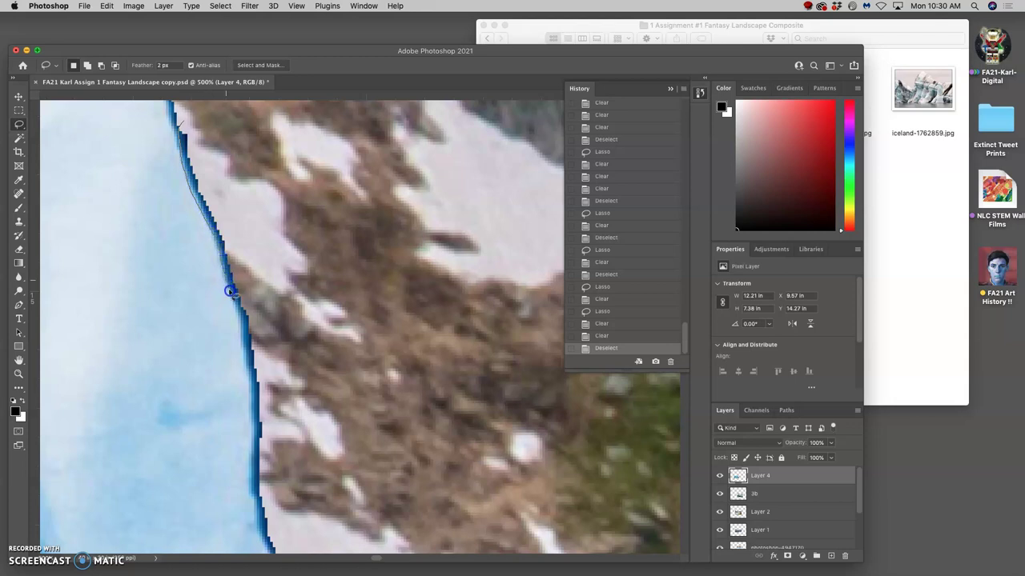
drag(246, 364, 251, 392)
mouse_move(253, 498)
mouse_down()
mouse_move(301, 456)
mouse_move(309, 320)
mouse_move(278, 214)
mouse_up()
drag(256, 178, 257, 178)
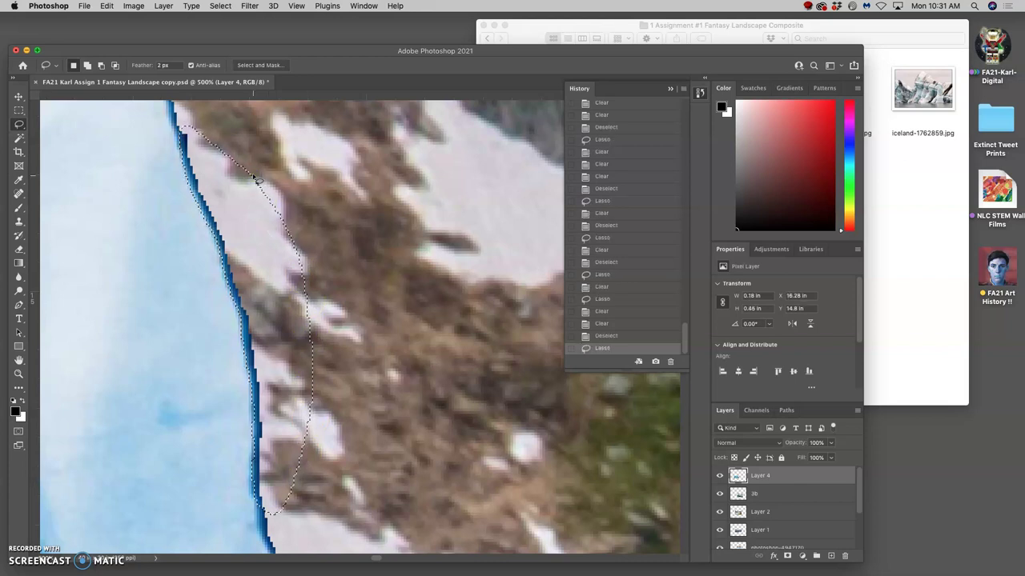
key(Delete)
key(Delete)
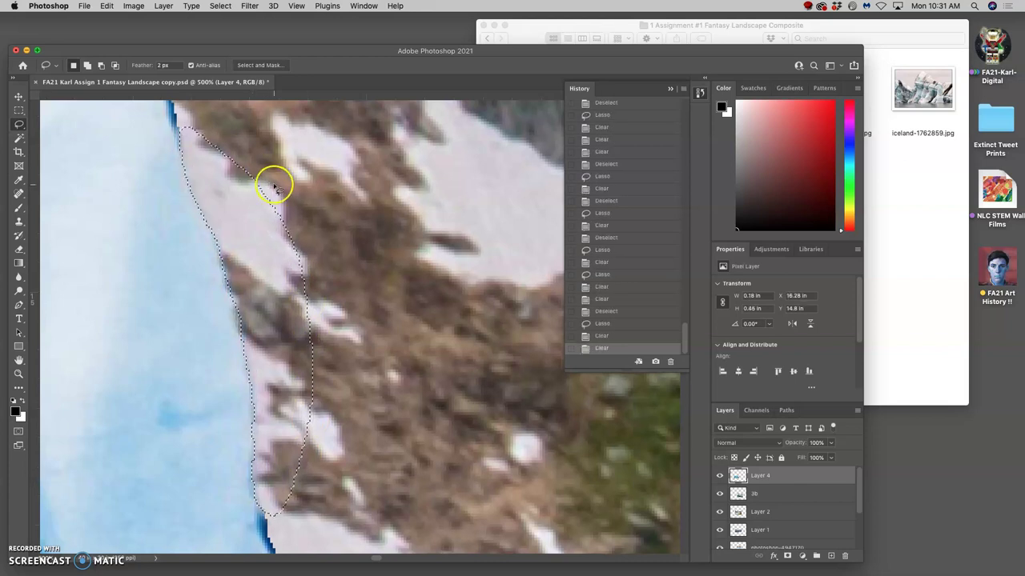
Outline the small rock at the ice edge and nudge the selection down
scroll(267, 184, up, 5)
scroll(213, 187, left, 3)
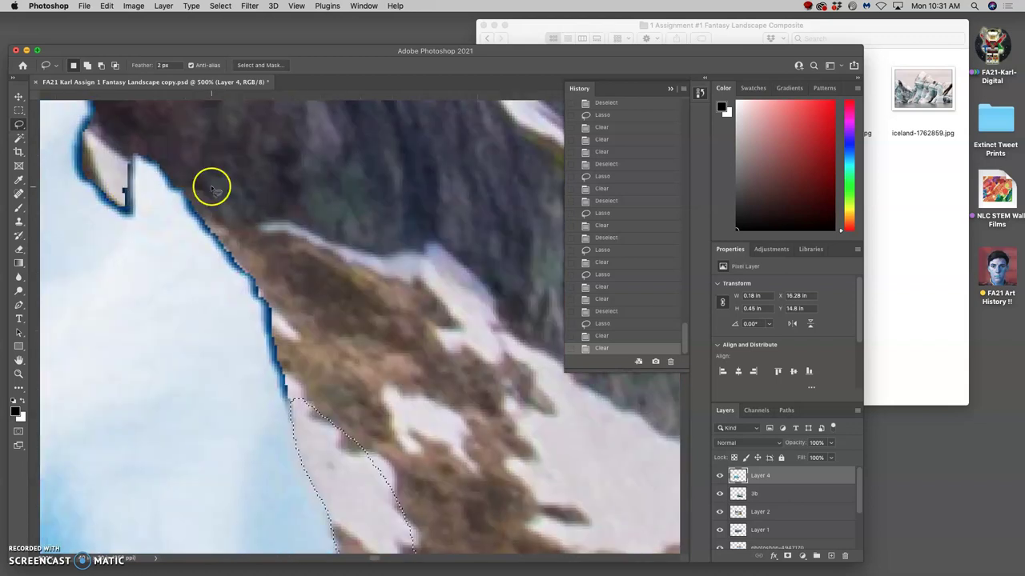
drag(142, 158, 143, 158)
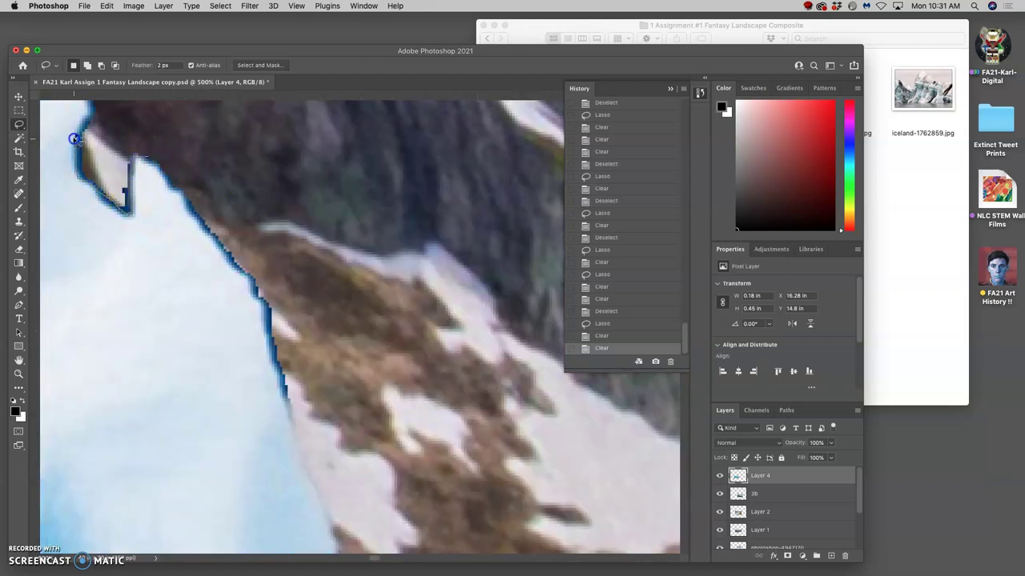
drag(149, 148, 175, 160)
key(Down)
Clear the rock pixels and the blue edge fringe along the rock from the glacier cutout
key(Delete)
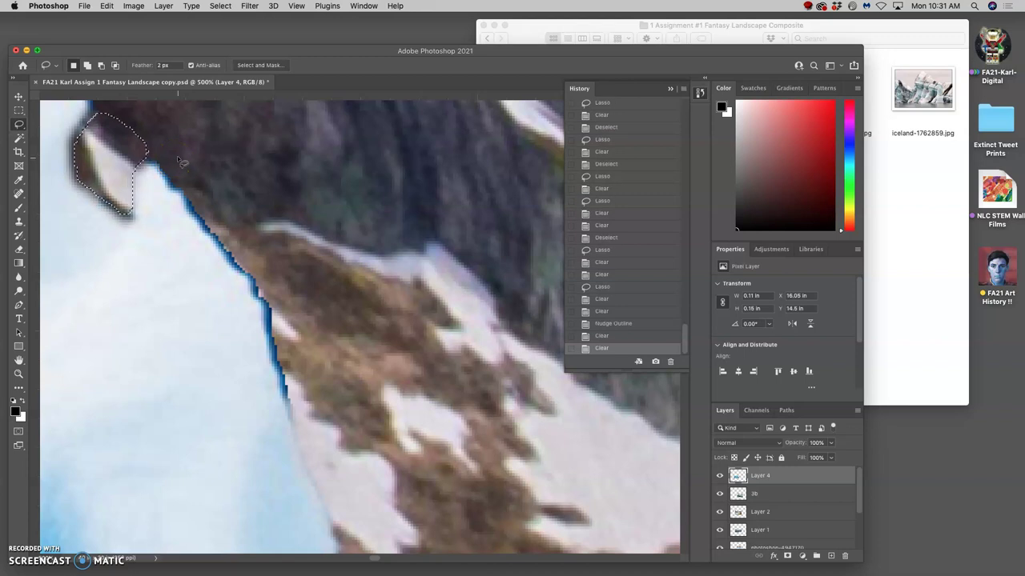
click(150, 156)
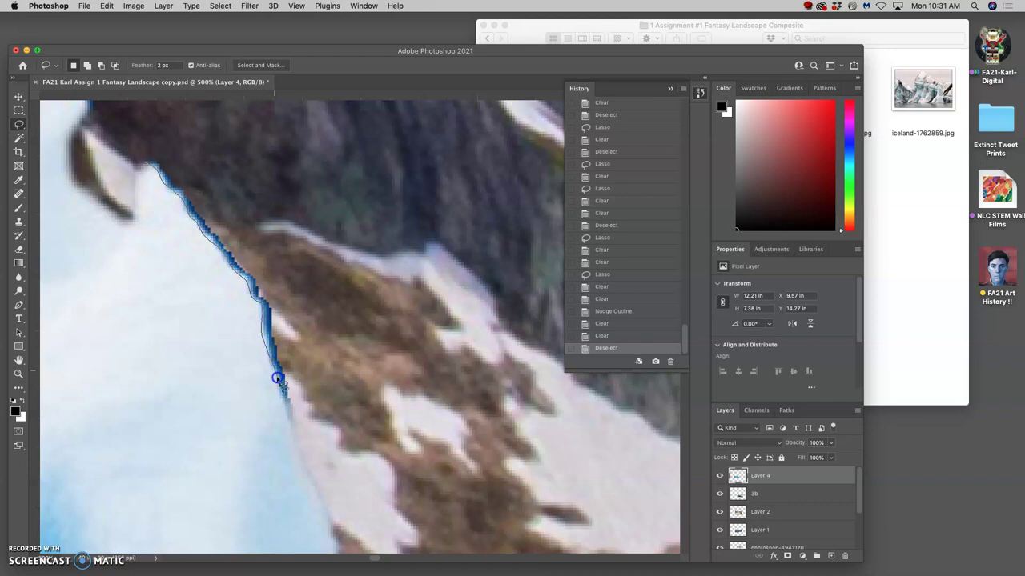
mouse_move(292, 425)
mouse_down()
mouse_move(296, 331)
mouse_move(266, 238)
mouse_move(207, 164)
mouse_up()
drag(149, 150, 183, 155)
key(Delete)
click(219, 165)
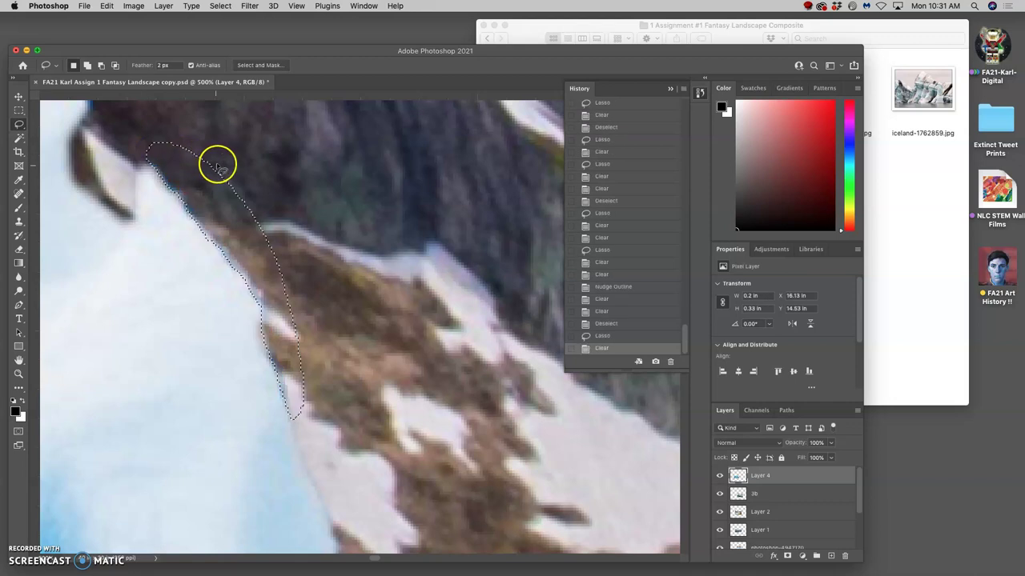
scroll(231, 167, up, 5)
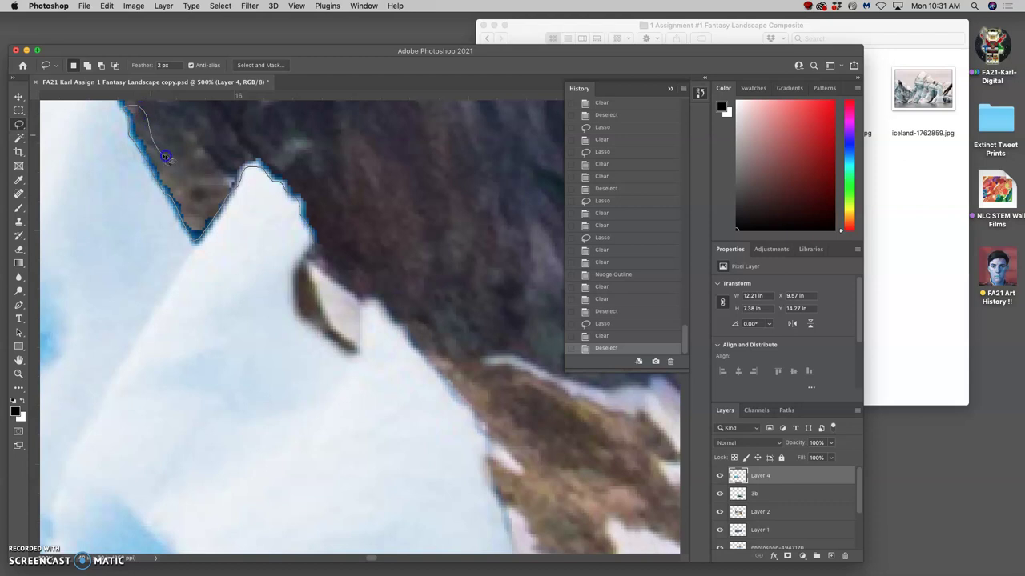
Delete the leftover rock beside the ice peak and the blue fringe on the peak's right
drag(328, 227, 331, 228)
key(Delete)
key(Delete)
scroll(334, 228, up, 2)
scroll(320, 221, left, 6)
scroll(320, 220, up, 4)
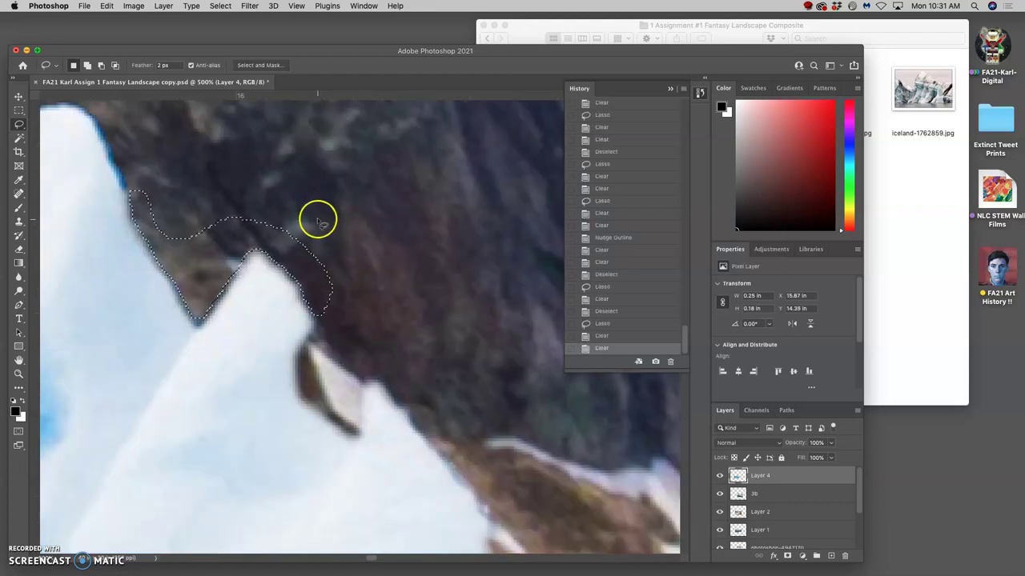
drag(364, 290, 344, 258)
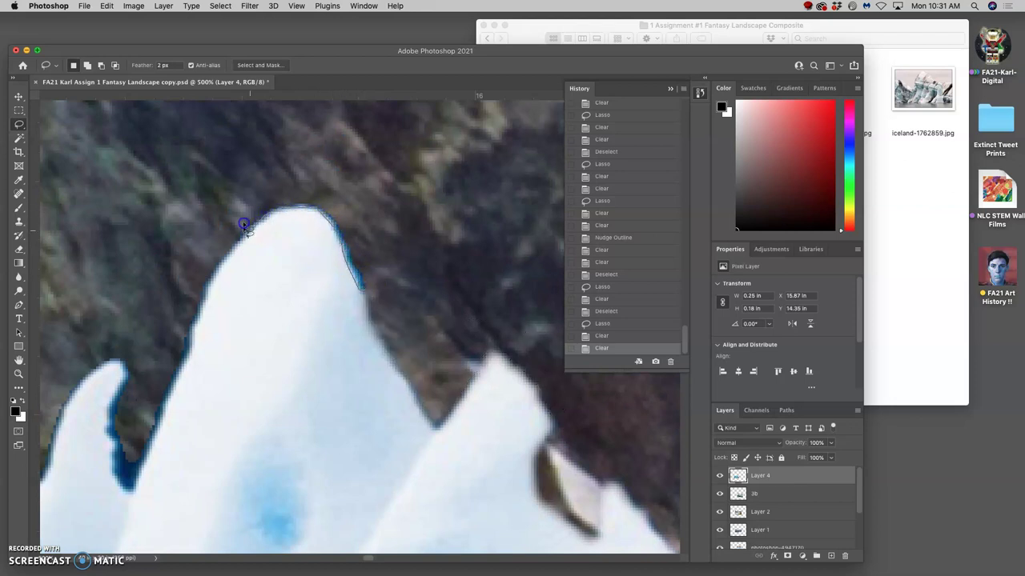
mouse_move(248, 215)
mouse_down()
mouse_move(310, 186)
mouse_move(366, 222)
mouse_move(398, 274)
mouse_up()
key(Delete)
click(216, 275)
Clear the dark fringe beside the peak, reverting in History to retry with a nudged selection
scroll(210, 265, left, 5)
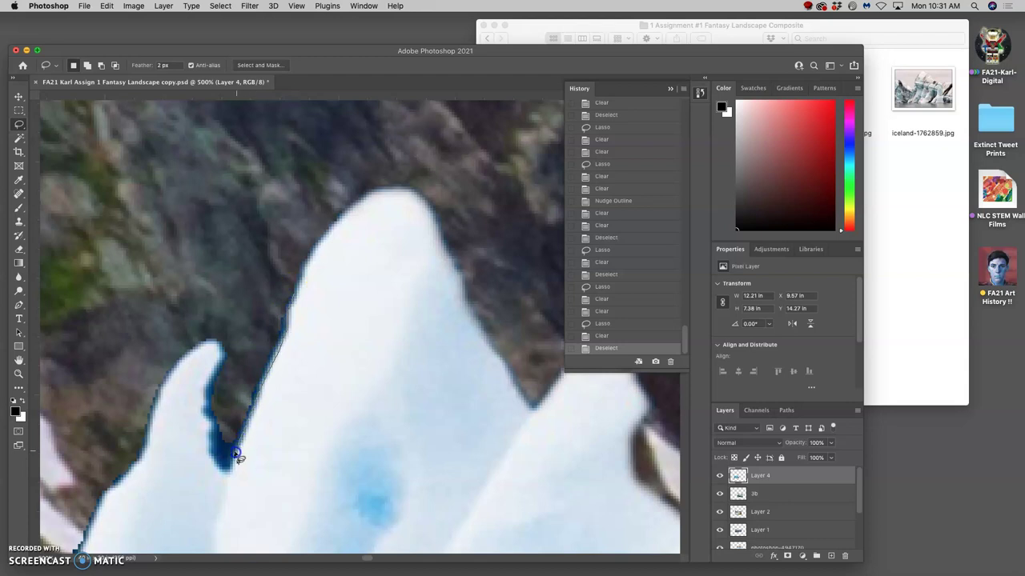
drag(218, 465, 205, 417)
drag(261, 319, 264, 317)
key(Delete)
key(Delete)
click(251, 288)
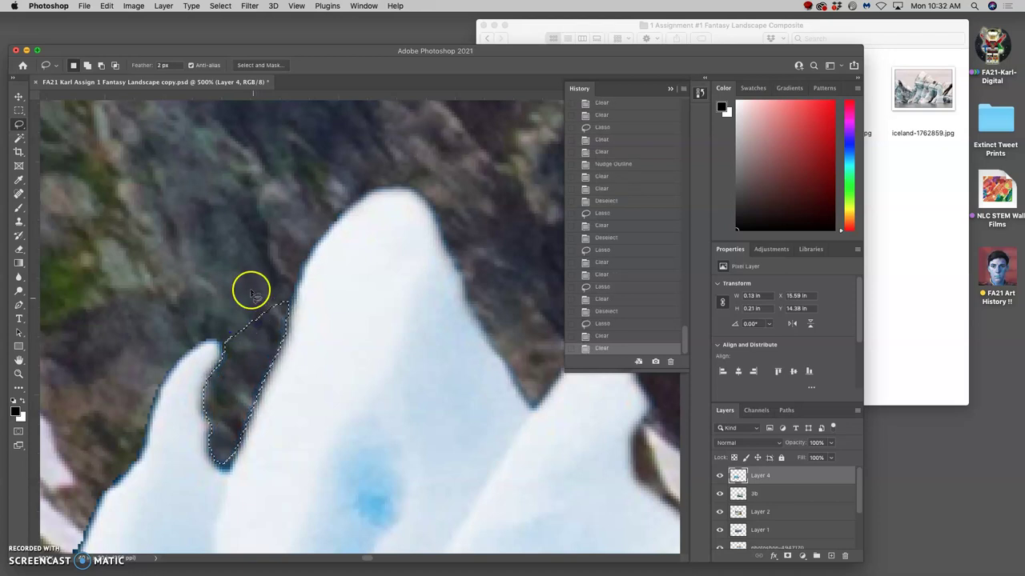
key(super+z)
click(588, 336)
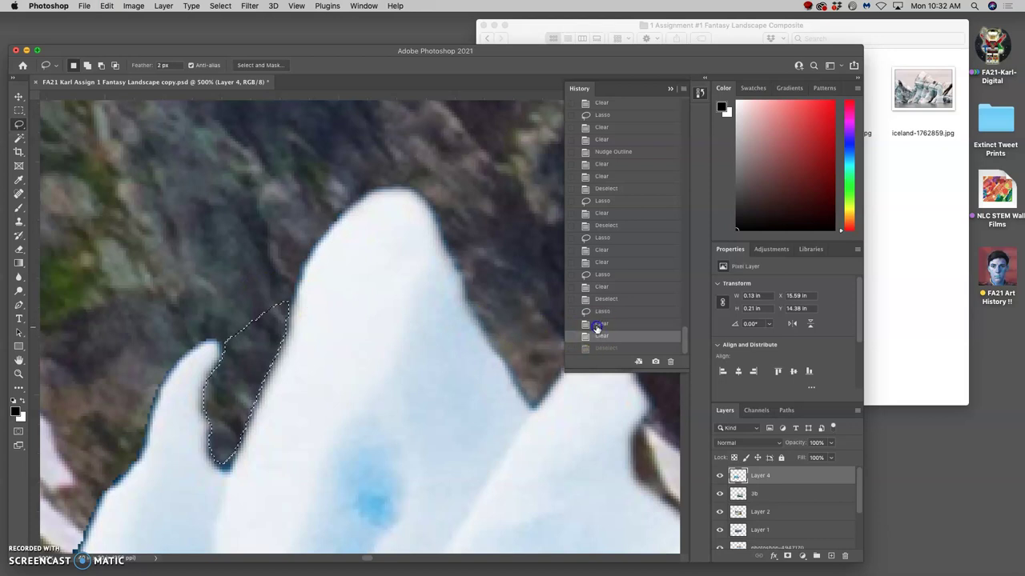
click(588, 324)
key(Down)
key(Down)
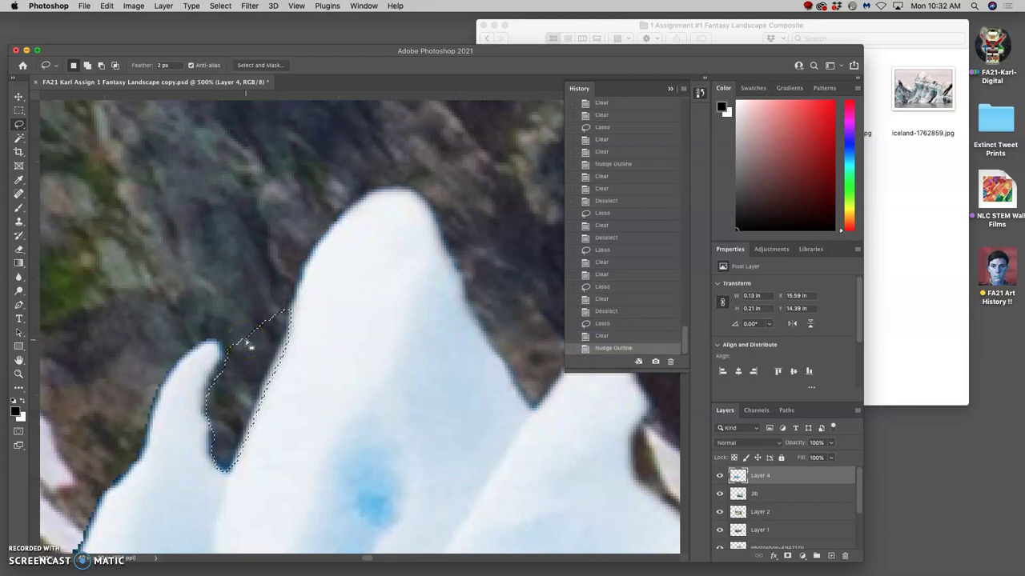
key(Delete)
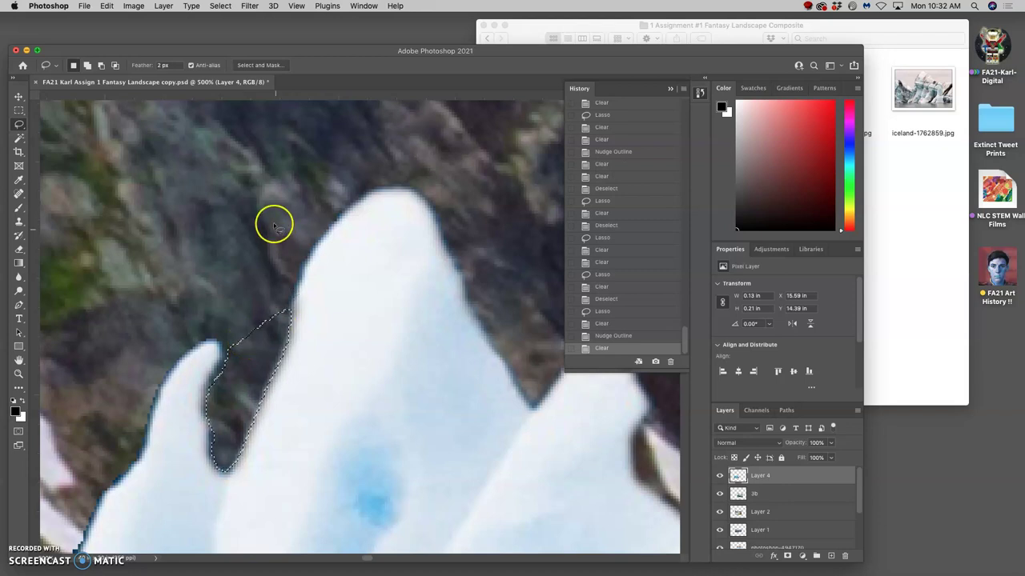
key(super+z)
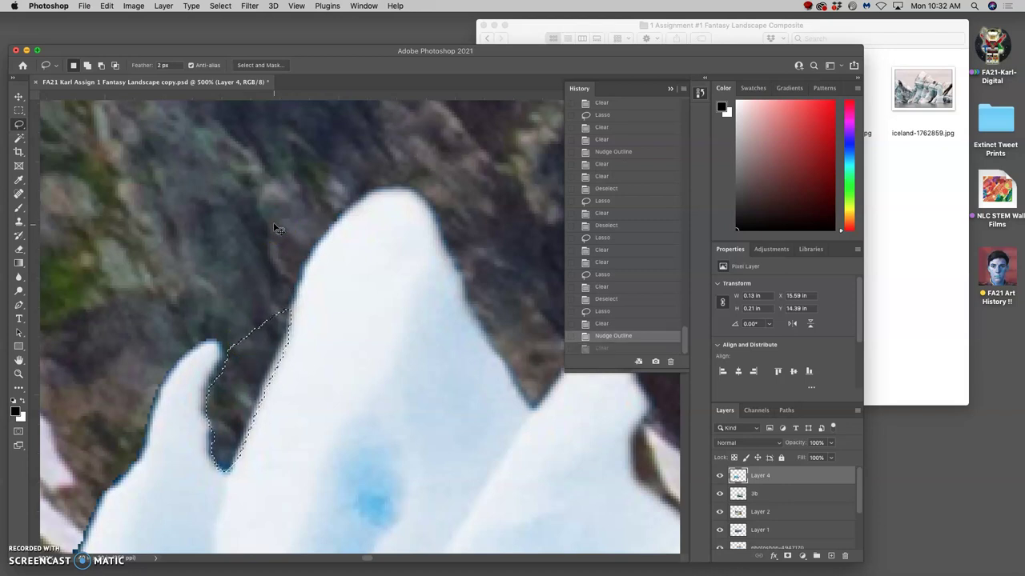
click(248, 217)
Remove the tiny dark spot at the glacier's ice edge
mouse_move(237, 458)
mouse_down()
mouse_move(230, 465)
mouse_move(234, 436)
mouse_up()
click(586, 198)
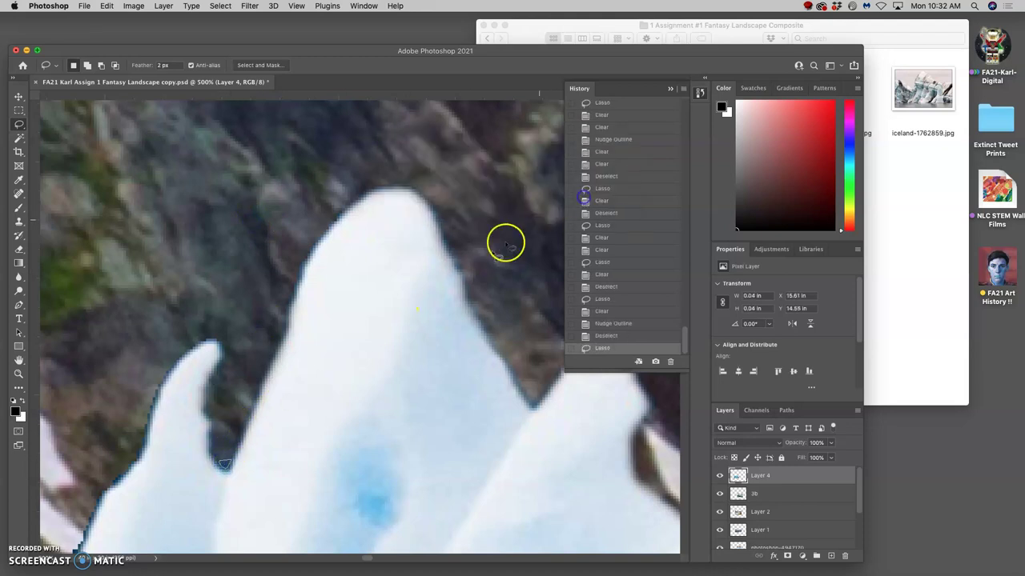
click(227, 464)
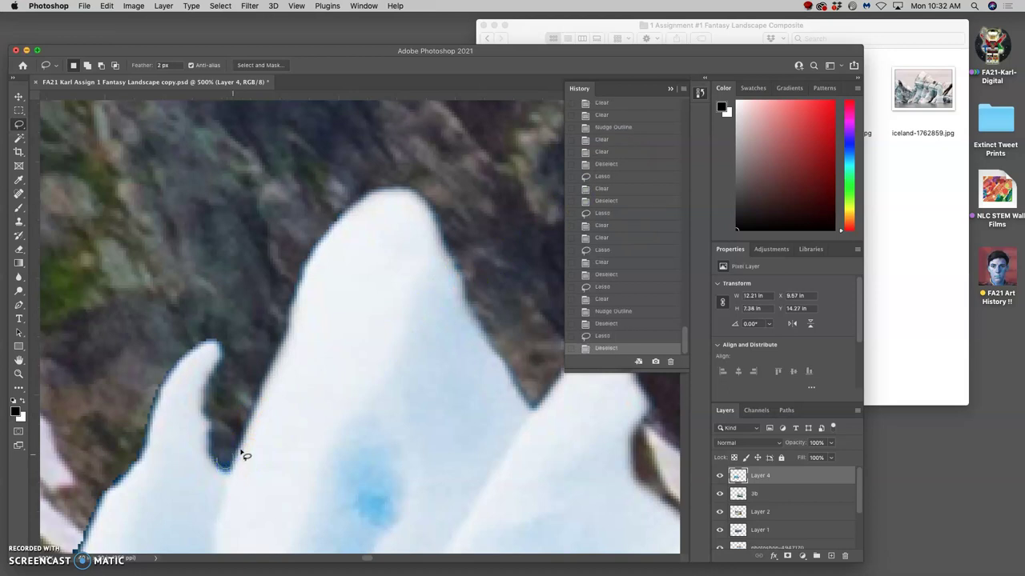
drag(241, 453, 235, 453)
key(Delete)
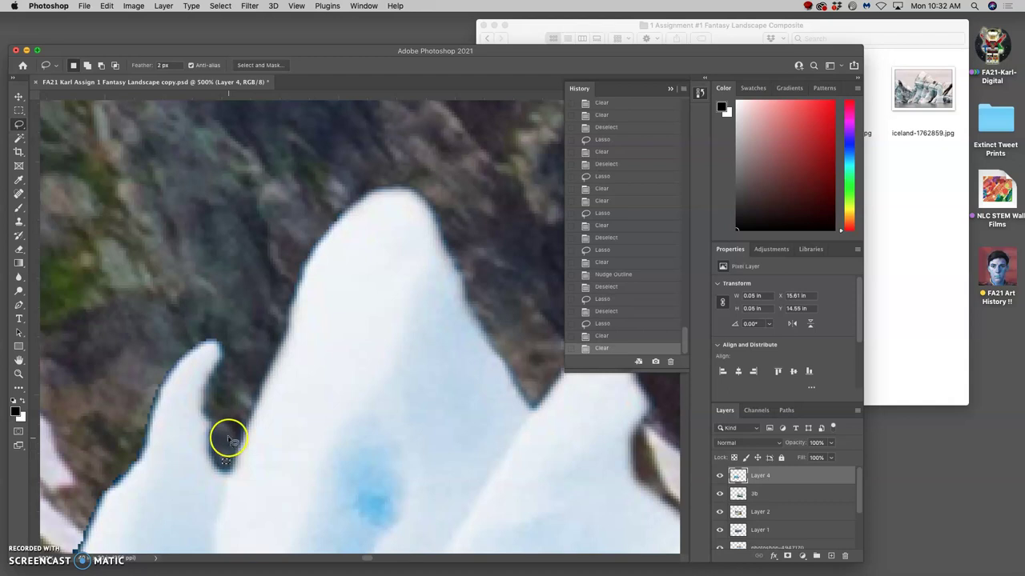
click(227, 433)
Zoom and pan around the glacier to inspect its cleaned edges
scroll(268, 457, down, 10)
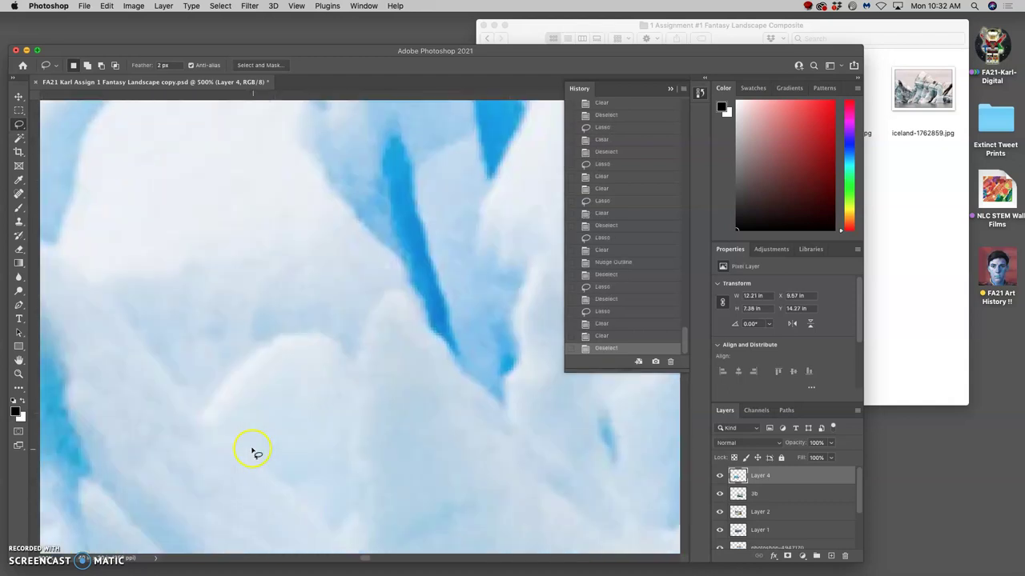
key(super+minus)
key(super+minus)
key(super+minus)
key(super+minus)
key(super+minus)
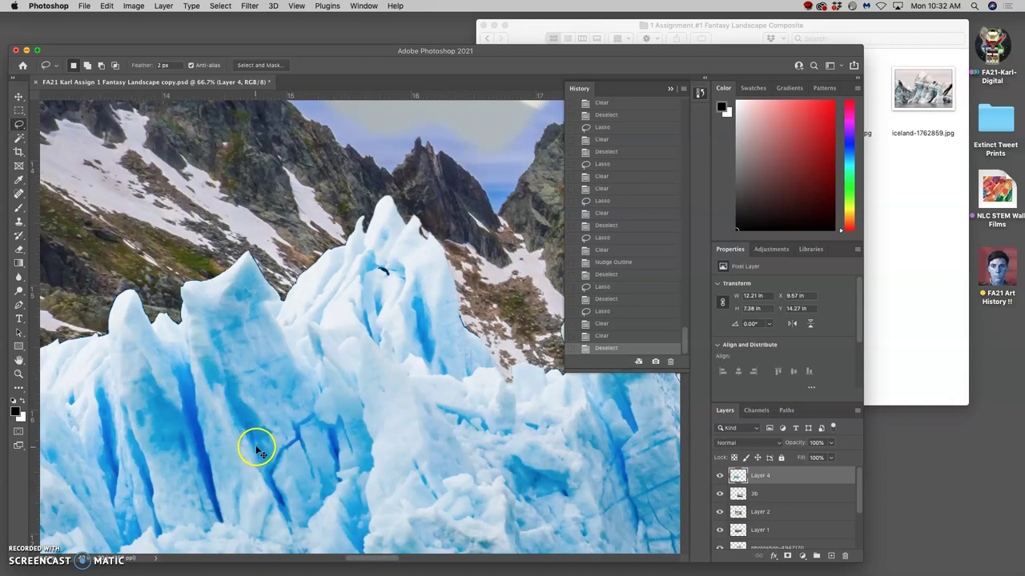
key(super+plus)
key(super+plus)
key(super+plus)
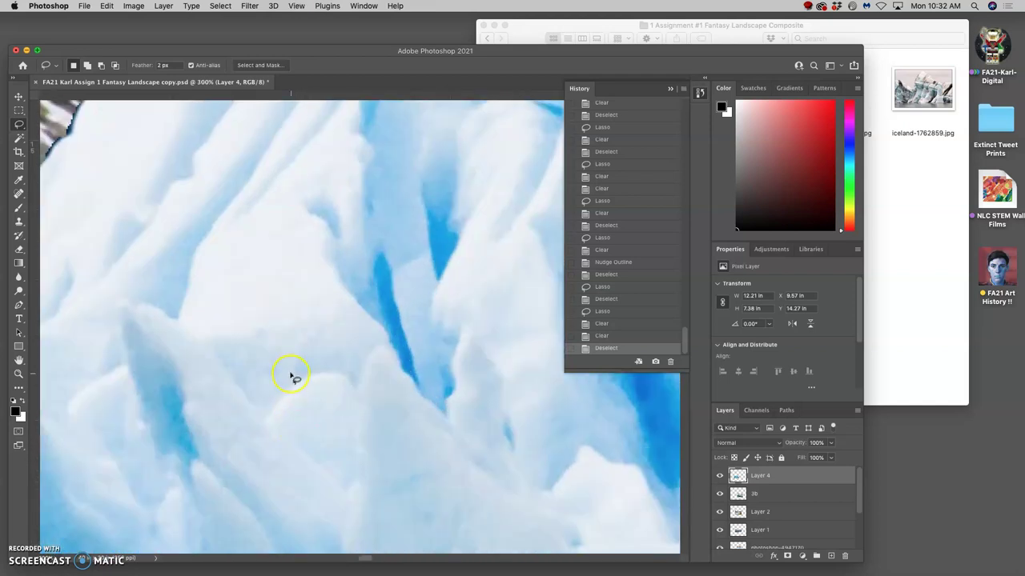
scroll(288, 377, up, 10)
scroll(289, 377, down, 10)
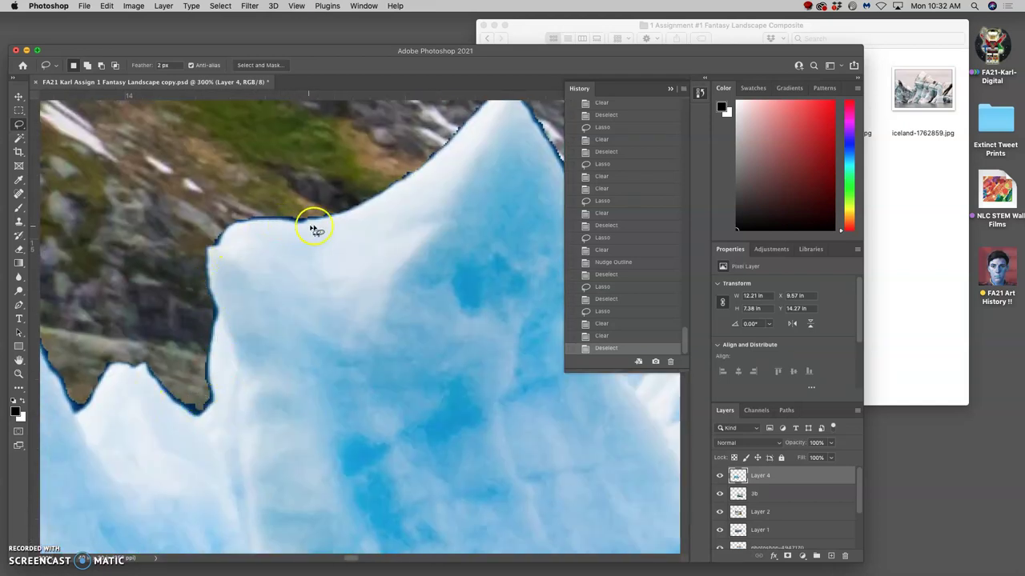
scroll(444, 186, right, 10)
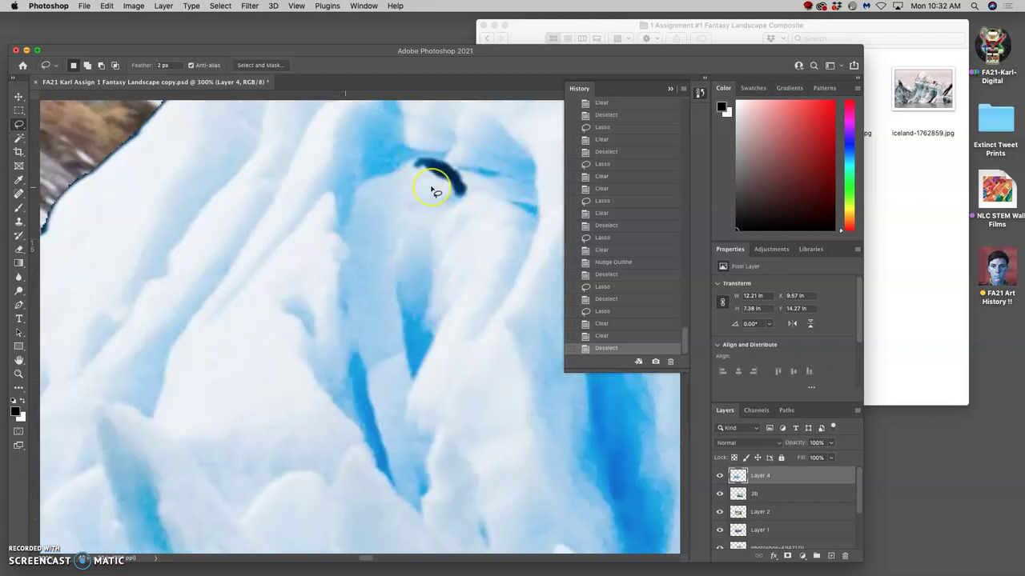
scroll(435, 192, down, 5)
scroll(331, 201, up, 4)
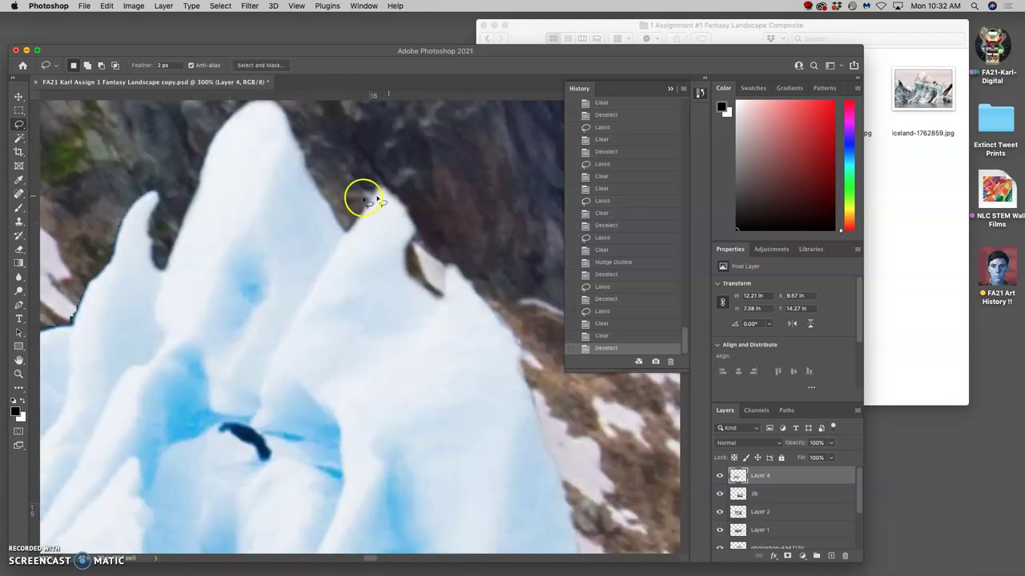
scroll(264, 205, up, 2)
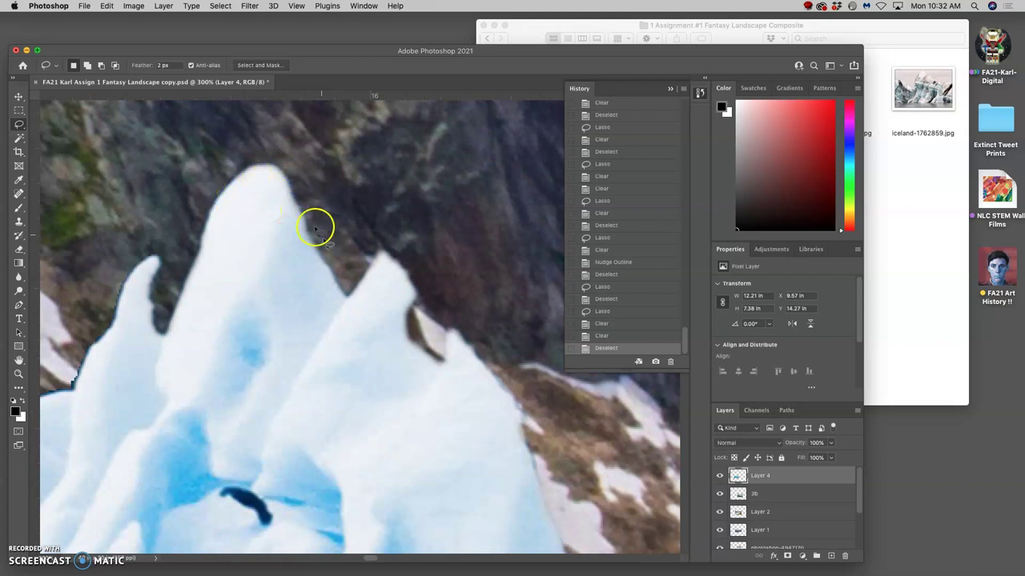
scroll(393, 264, right, 1)
scroll(437, 343, down, 1)
scroll(437, 343, right, 1)
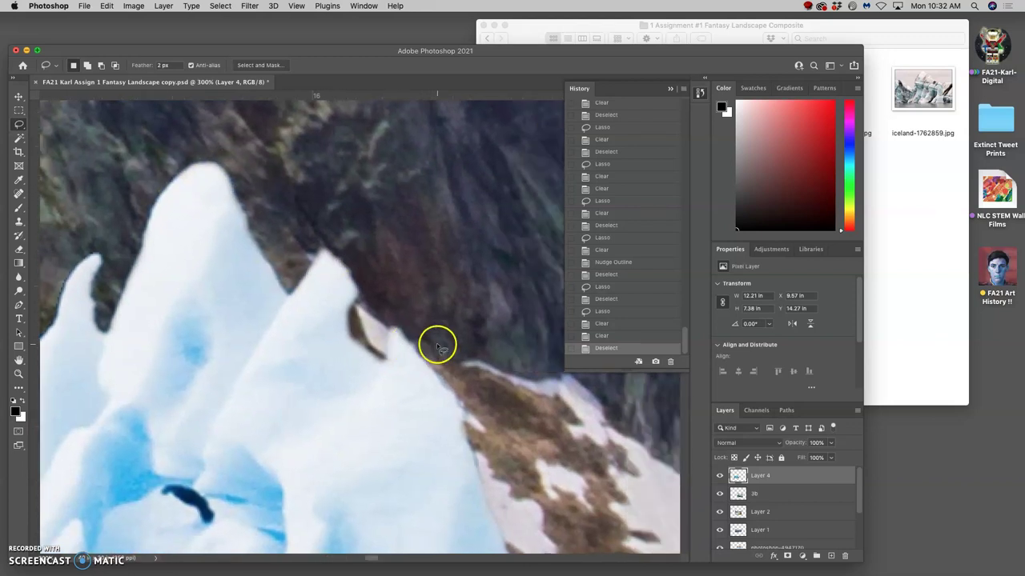
scroll(476, 434, down, 1)
scroll(476, 435, right, 1)
scroll(476, 443, down, 6)
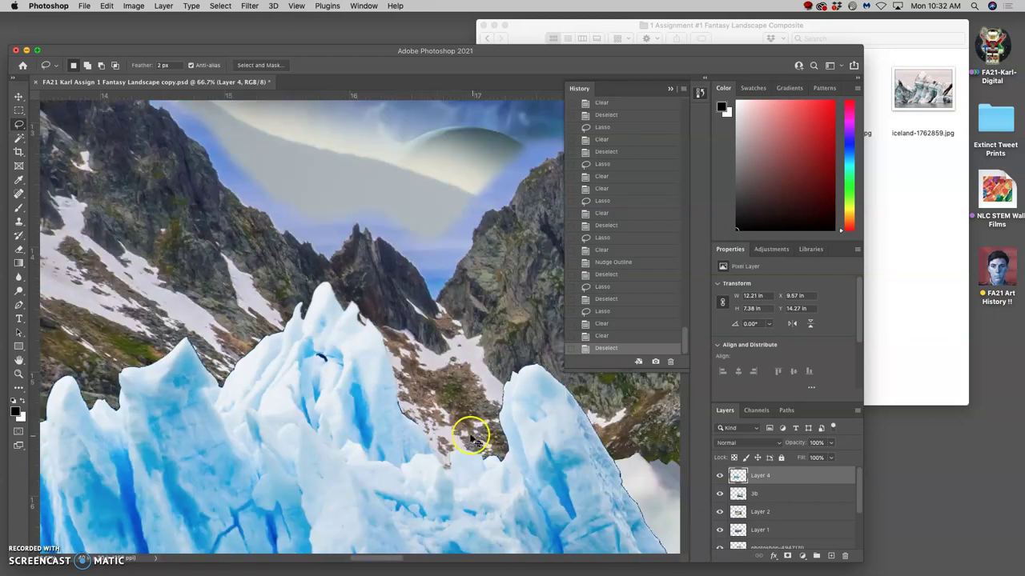
Zoom out and toggle the glacier layer's visibility to compare the composite
scroll(372, 412, down, 1)
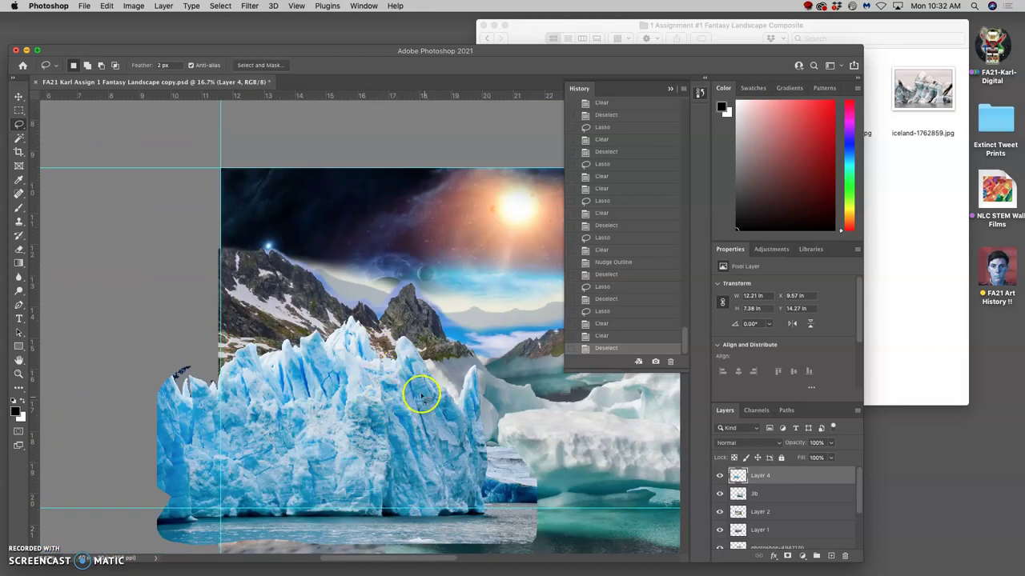
scroll(421, 400, right, 3)
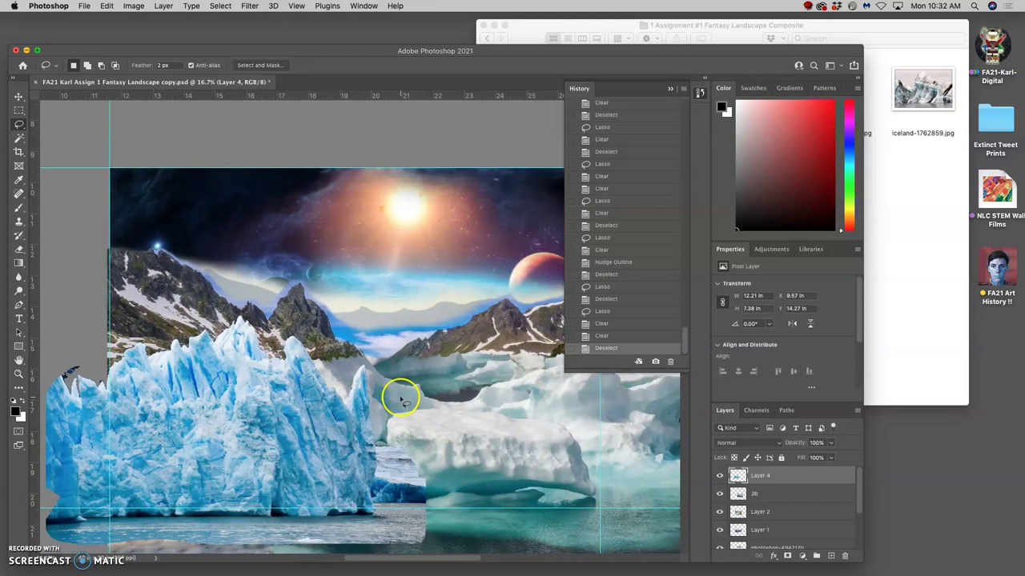
key(super+minus)
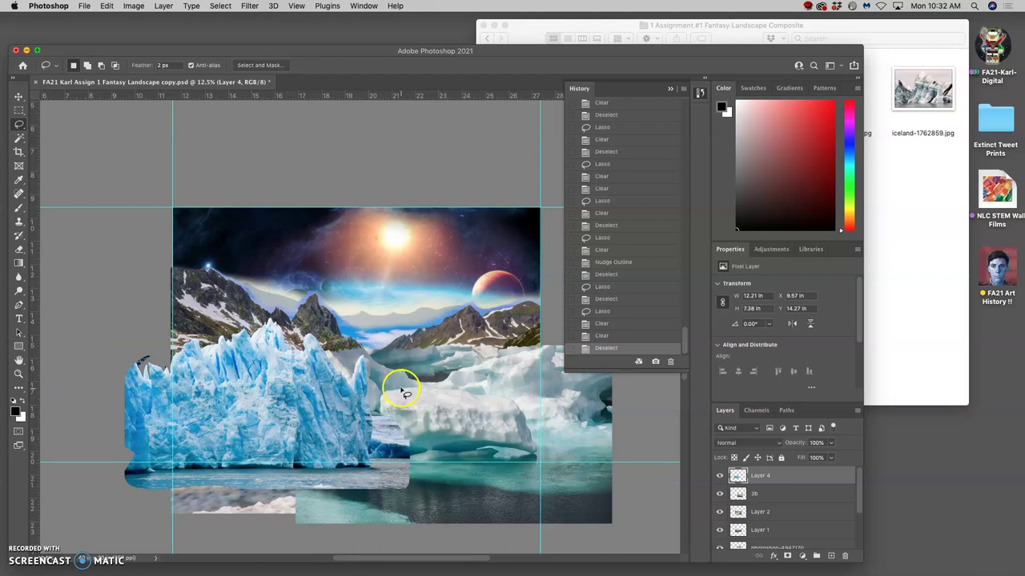
click(719, 477)
click(719, 477)
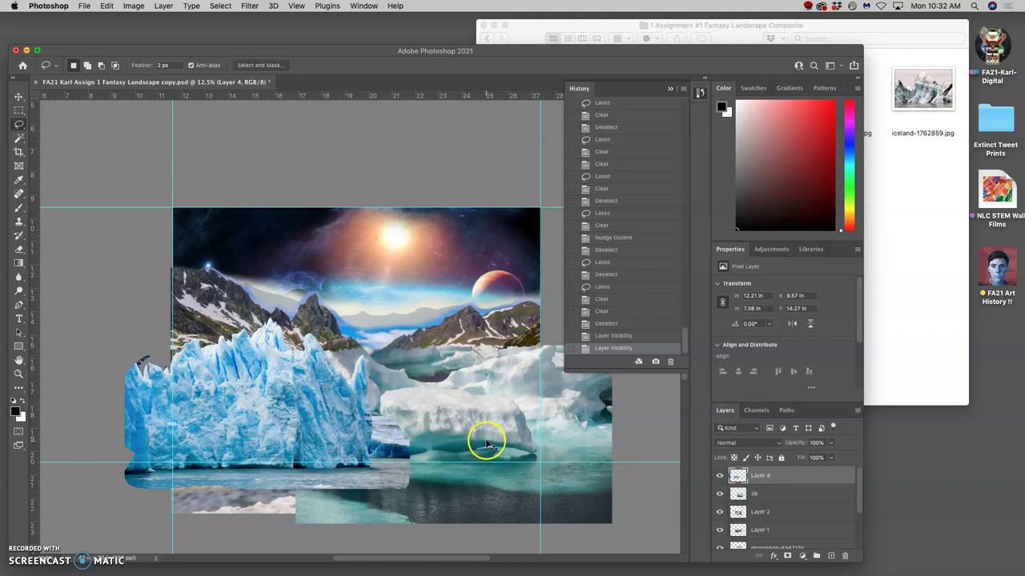
Free-transform Layer 4 to about 92%, move it right and down, and commit
key(super+t)
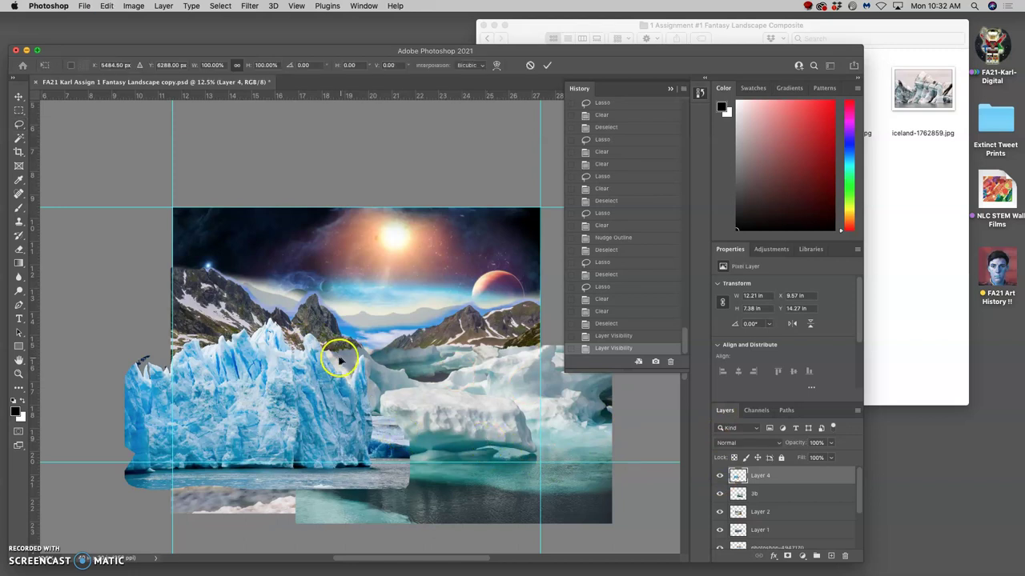
right_click(272, 349)
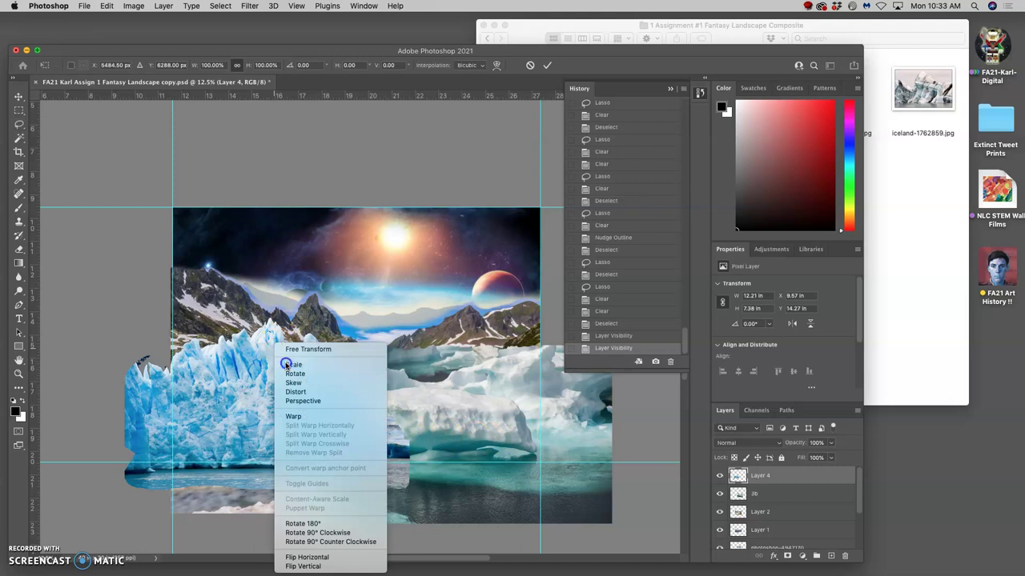
click(272, 328)
drag(269, 318, 264, 345)
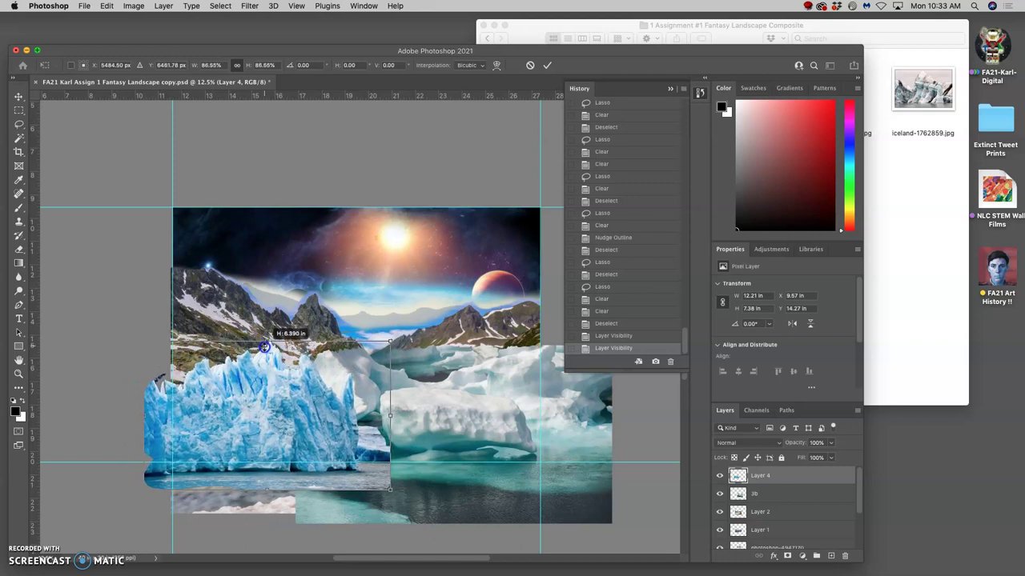
drag(264, 347, 270, 333)
mouse_move(316, 412)
mouse_down()
mouse_move(309, 458)
mouse_move(323, 422)
mouse_up()
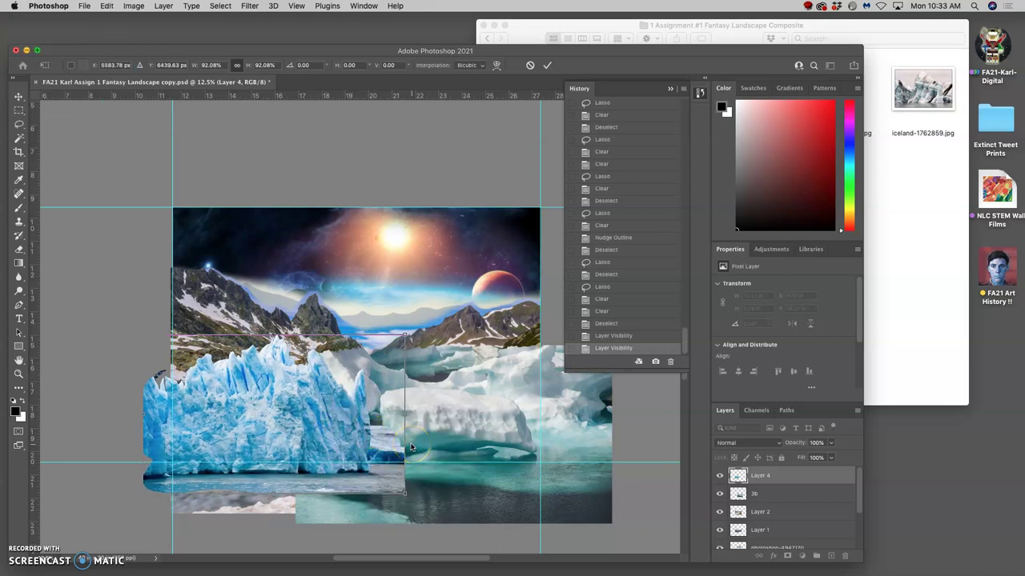
key(Return)
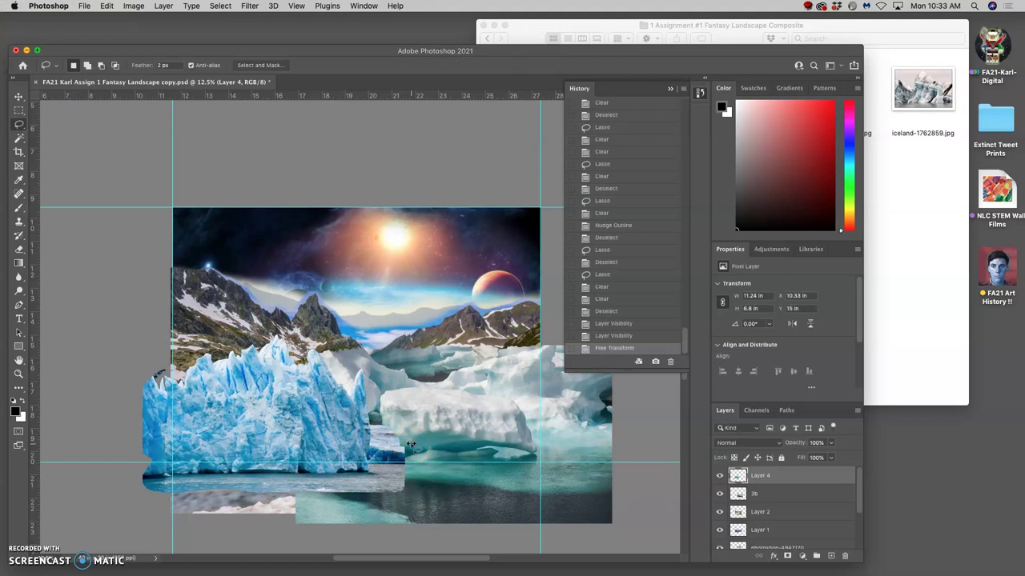
Lower Layer 4's opacity to about 54% and lasso the glacier area overlapping the iceberg
click(433, 435)
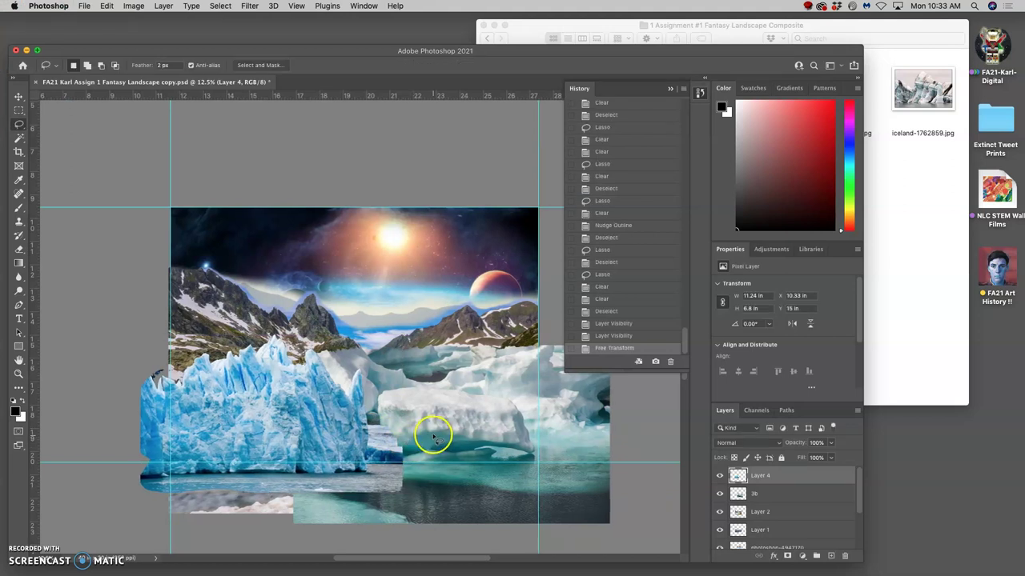
key(super+equal)
key(super+equal)
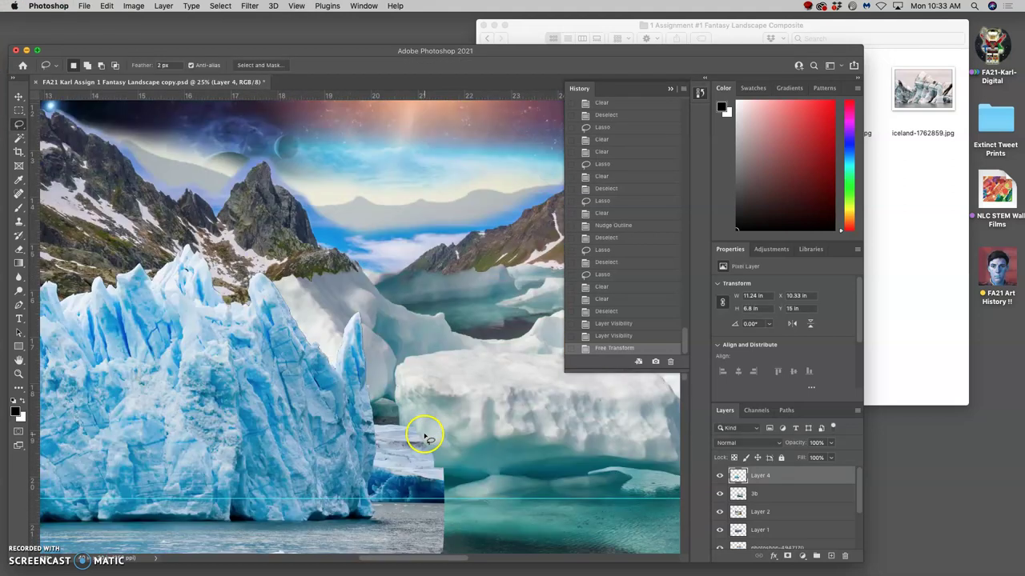
scroll(424, 437, right, 5)
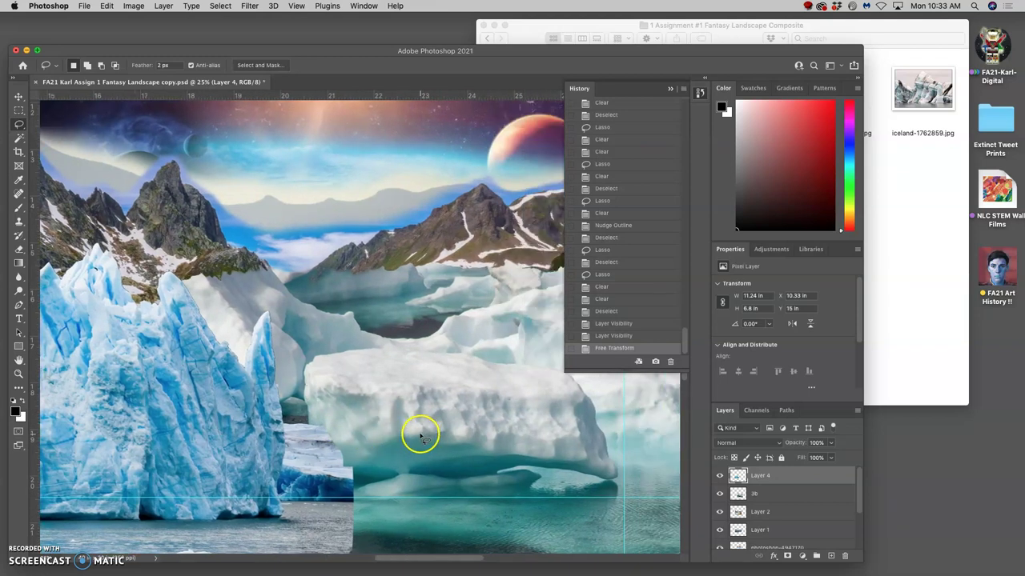
key(super+equal)
key(super+equal)
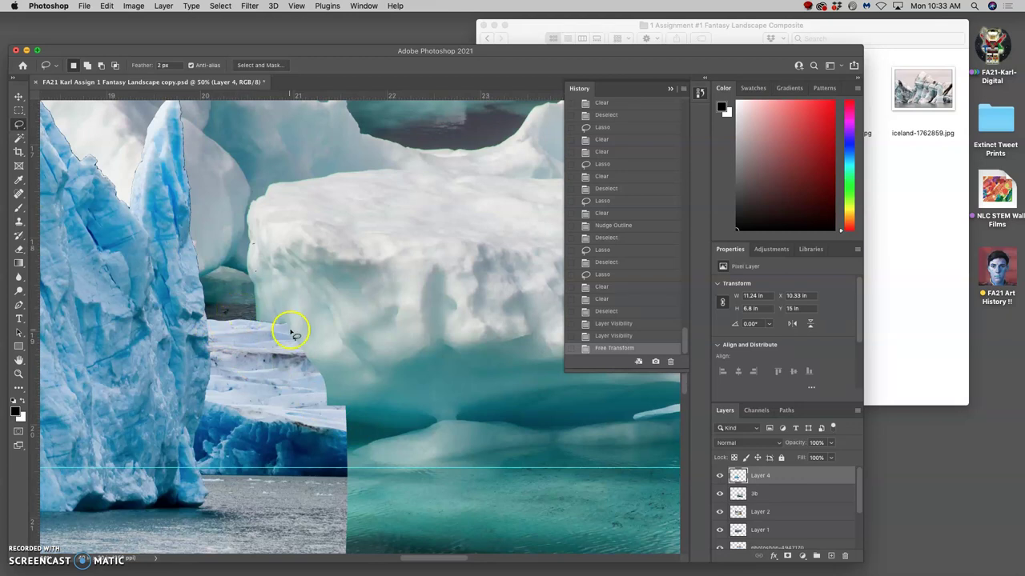
click(830, 444)
drag(830, 446, 808, 457)
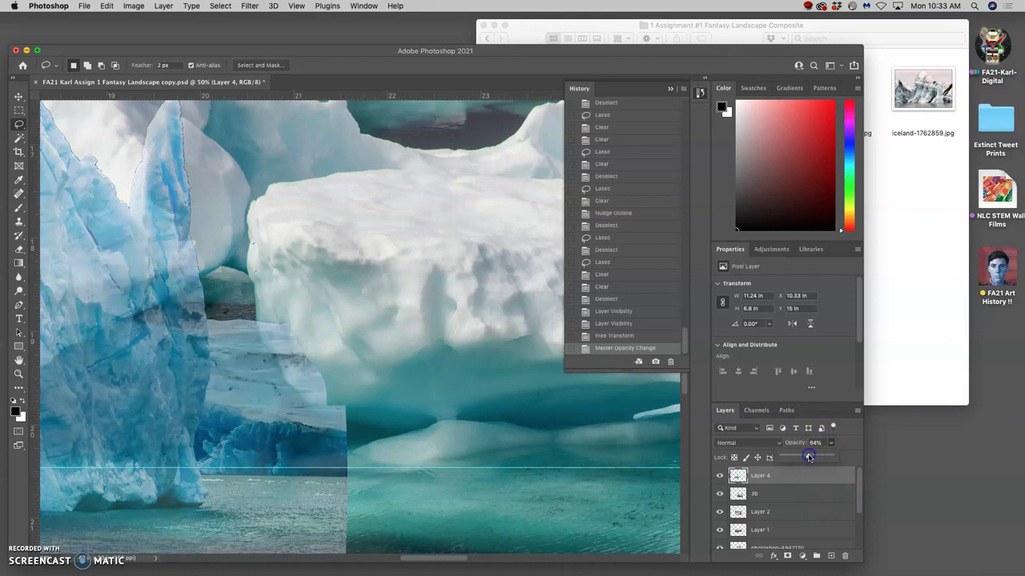
click(259, 322)
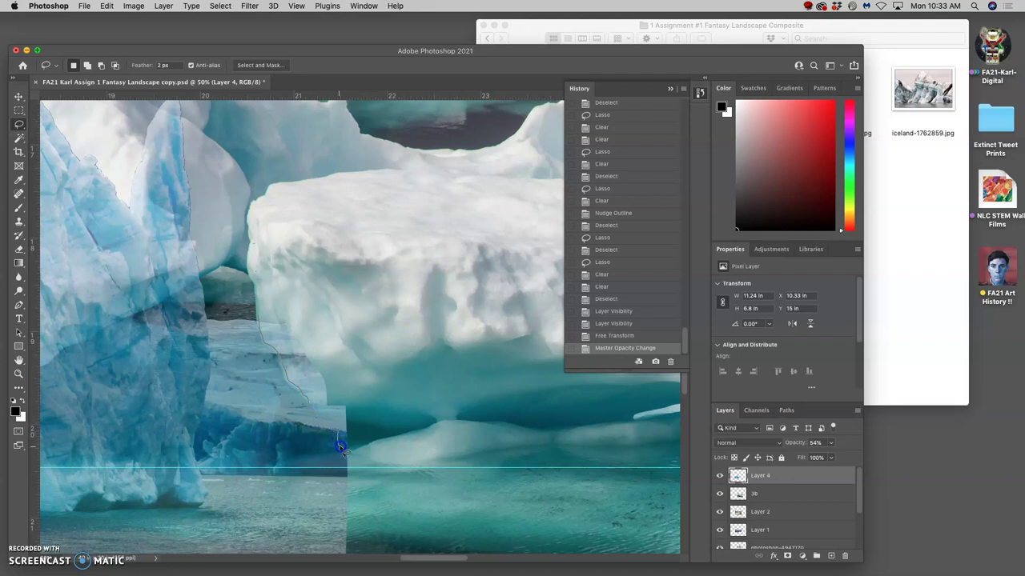
mouse_move(373, 459)
mouse_down()
mouse_move(339, 291)
mouse_move(304, 285)
mouse_up()
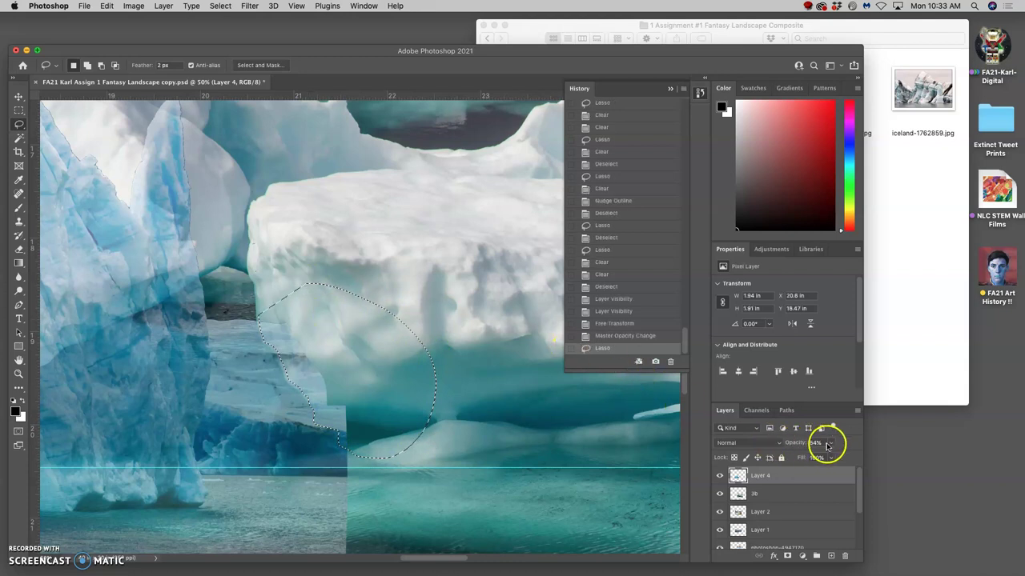
Restore Layer 4 to 100% opacity and delete the selected glacier area over the iceberg
click(830, 443)
drag(828, 456, 880, 448)
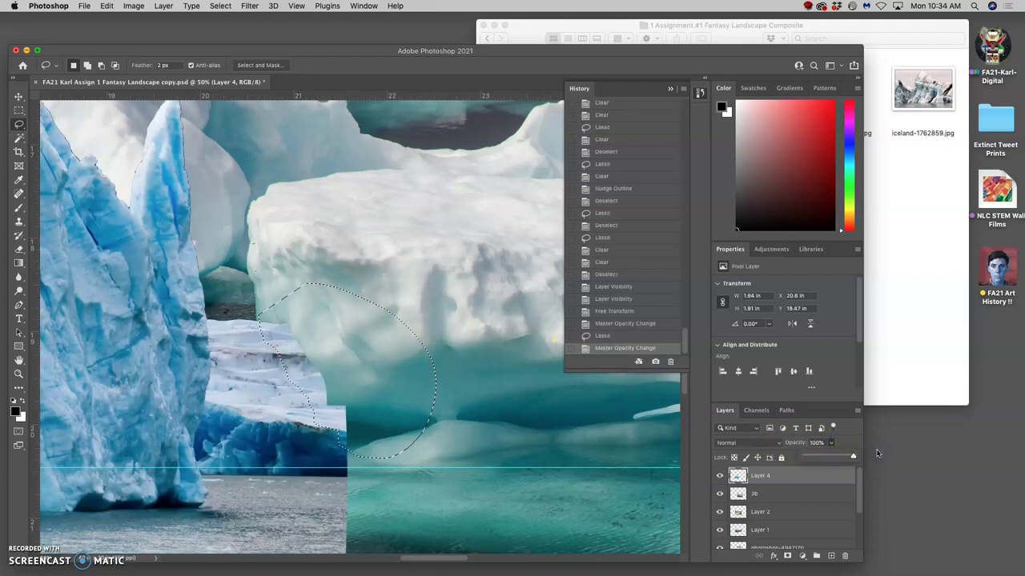
click(771, 474)
key(BackSpace)
key(BackSpace)
key(BackSpace)
key(BackSpace)
key(BackSpace)
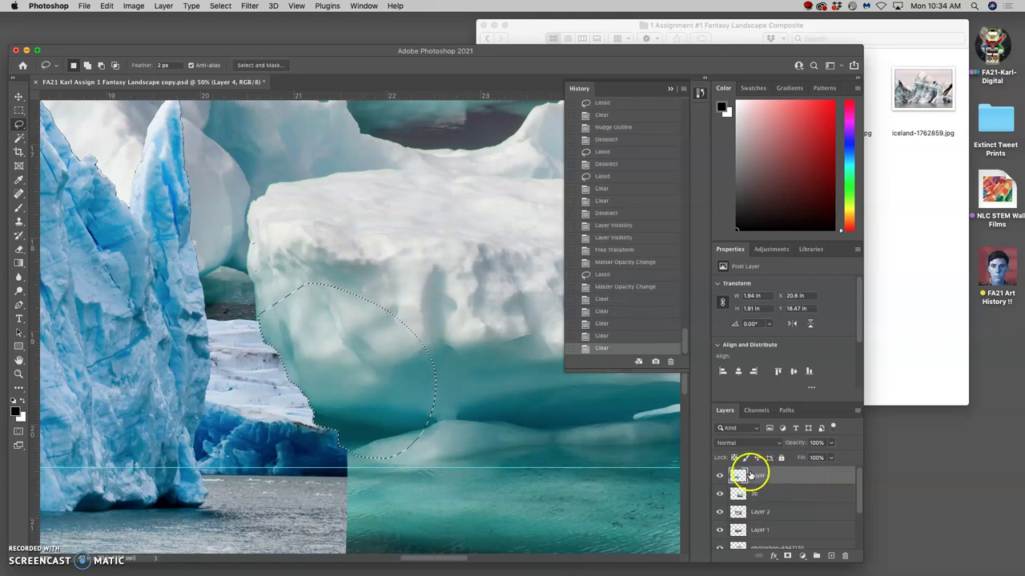
key(super+d)
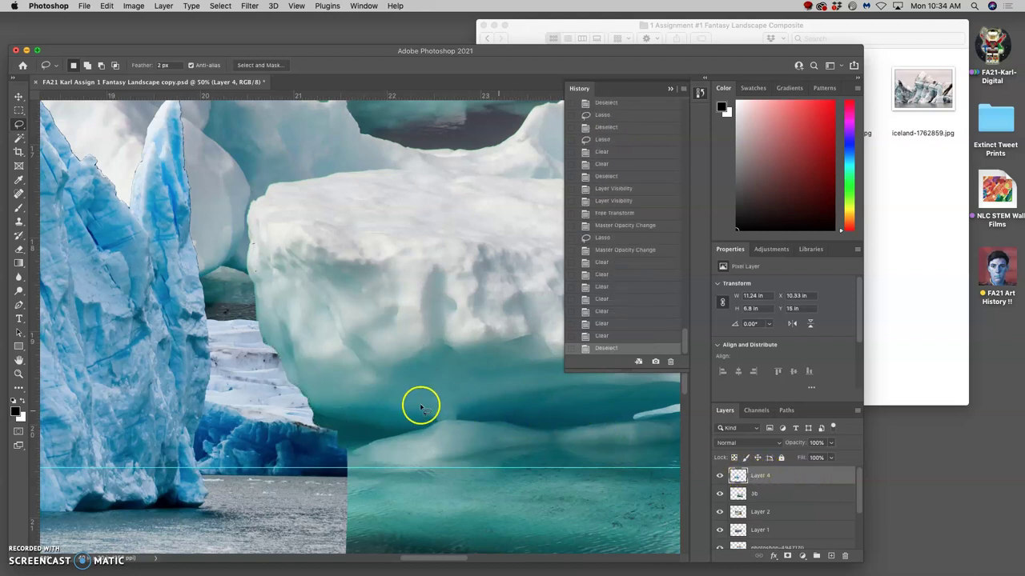
Lasso and delete two leftover glacier pieces beside the iceberg
scroll(289, 353, down, 1)
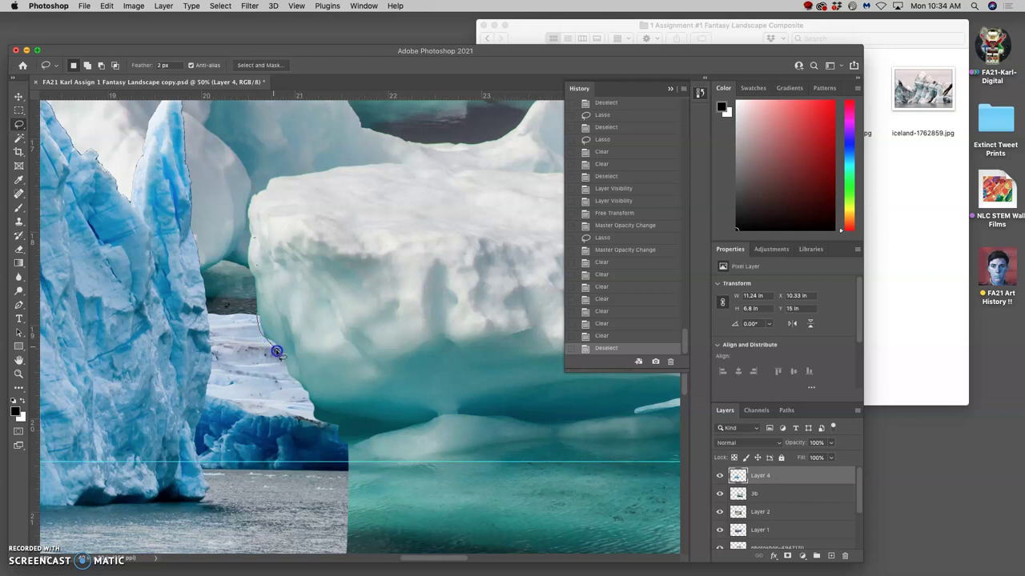
drag(291, 370, 293, 346)
key(Delete)
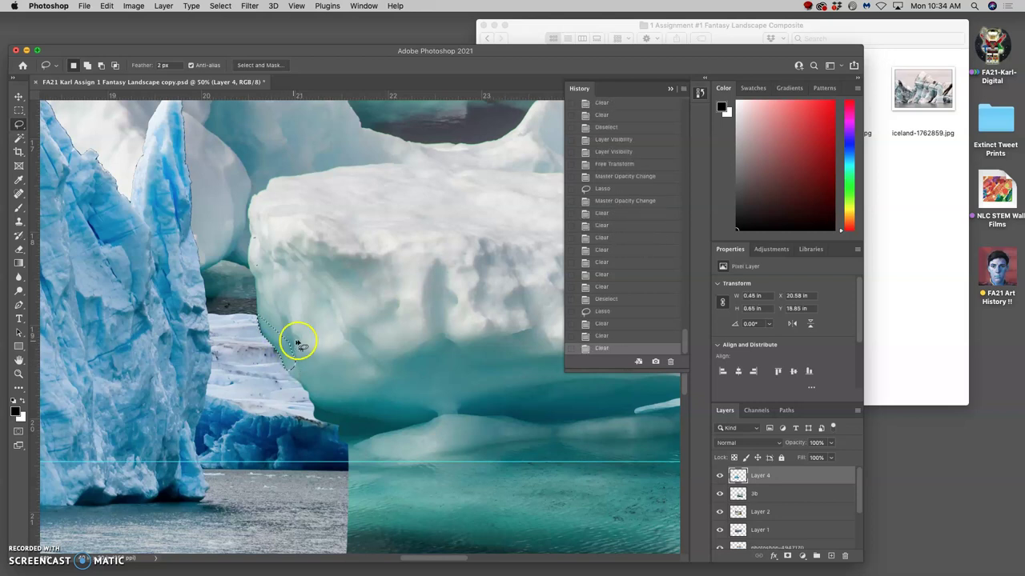
click(299, 341)
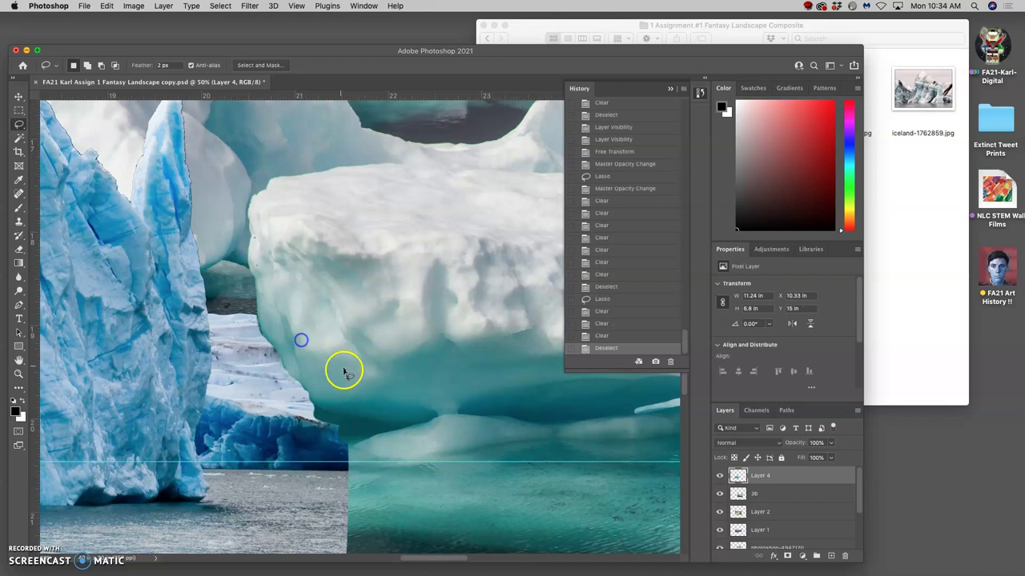
click(285, 369)
drag(323, 410, 320, 360)
key(BackSpace)
key(BackSpace)
key(BackSpace)
key(BackSpace)
key(BackSpace)
click(344, 352)
scroll(340, 376, left, 2)
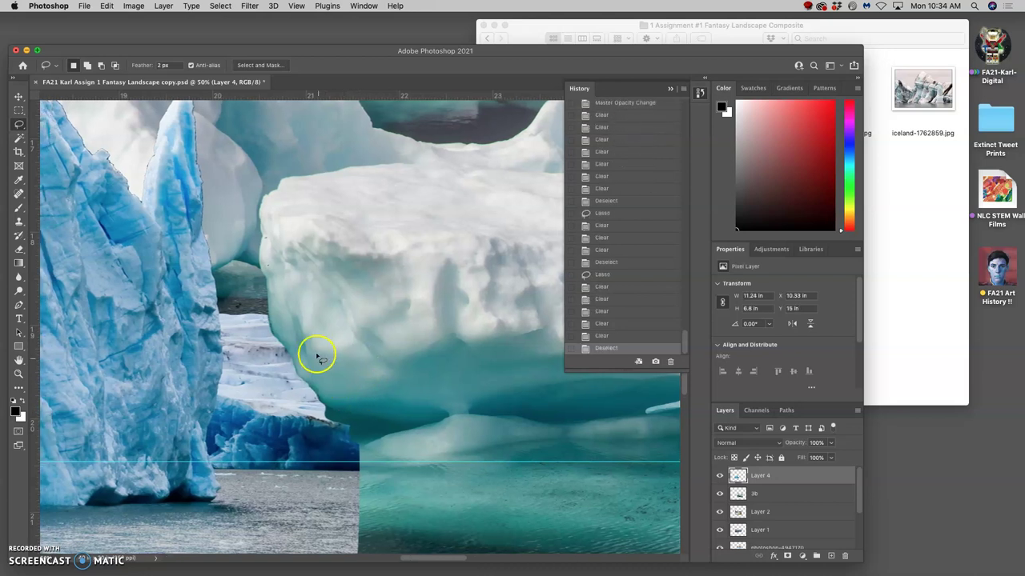
Clear the blue glacier sliver at the iceberg's base
scroll(300, 358, left, 4)
scroll(304, 361, down, 5)
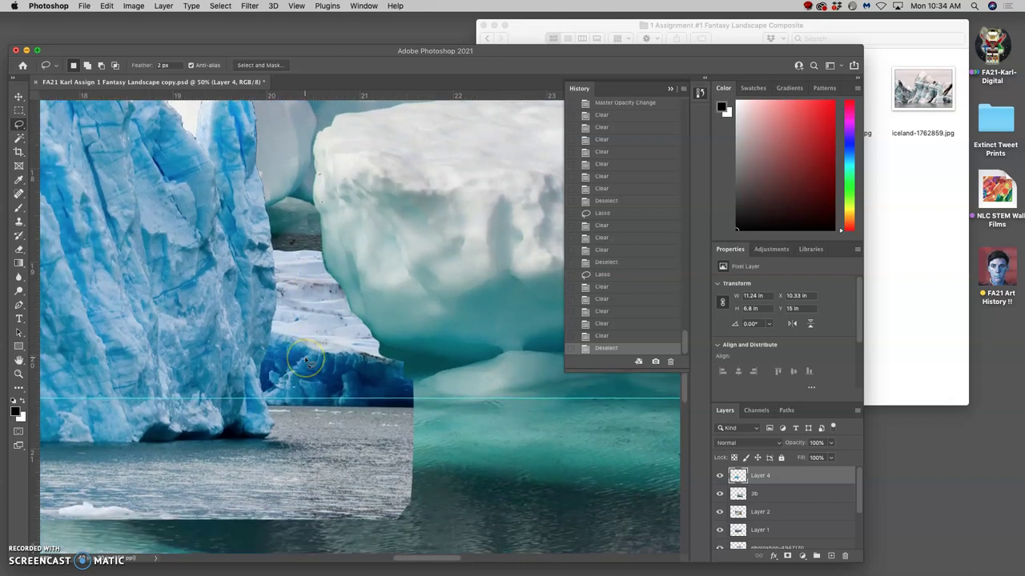
scroll(308, 362, left, 2)
click(408, 356)
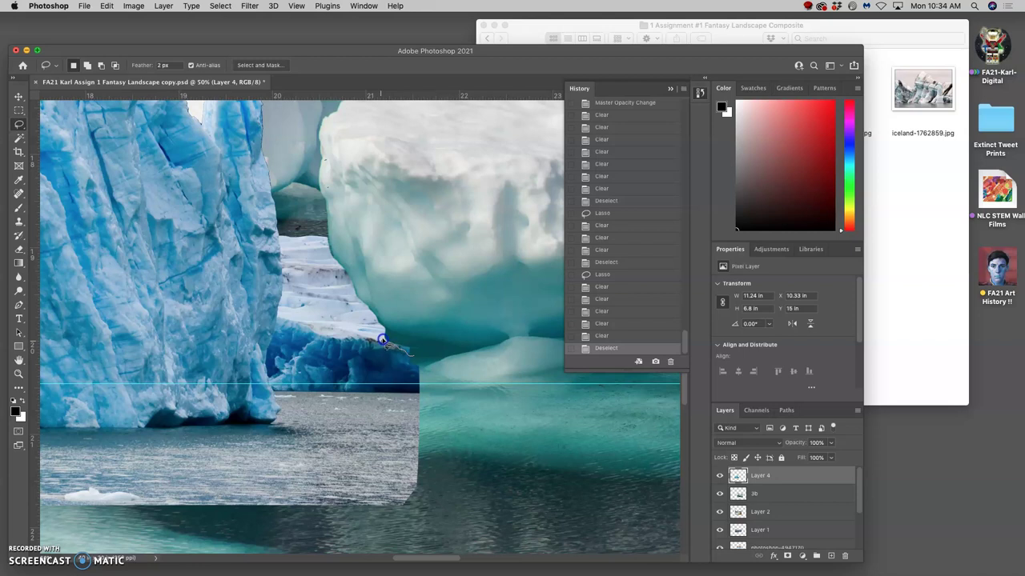
drag(420, 353, 422, 351)
key(Delete)
key(super+d)
click(441, 381)
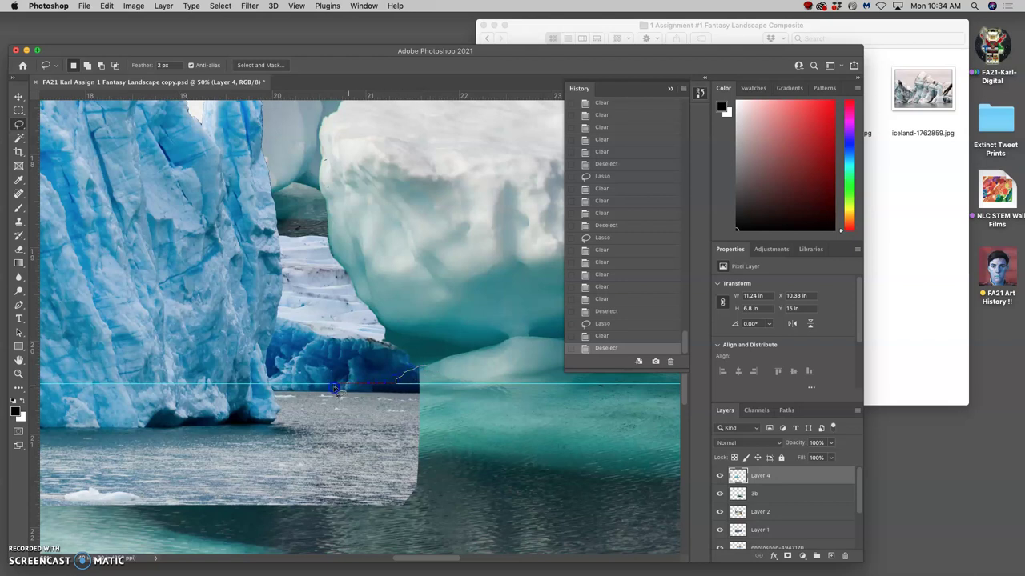
Delete the remaining glacier sliver near the waterline and zoom out to check
drag(472, 412, 469, 412)
key(Delete)
key(super+d)
click(469, 396)
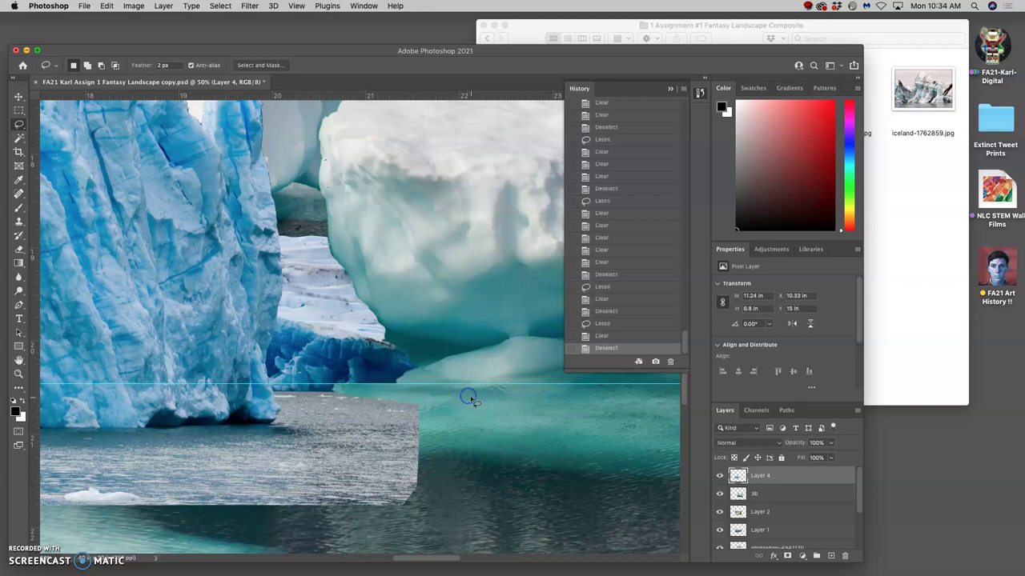
key(super+minus)
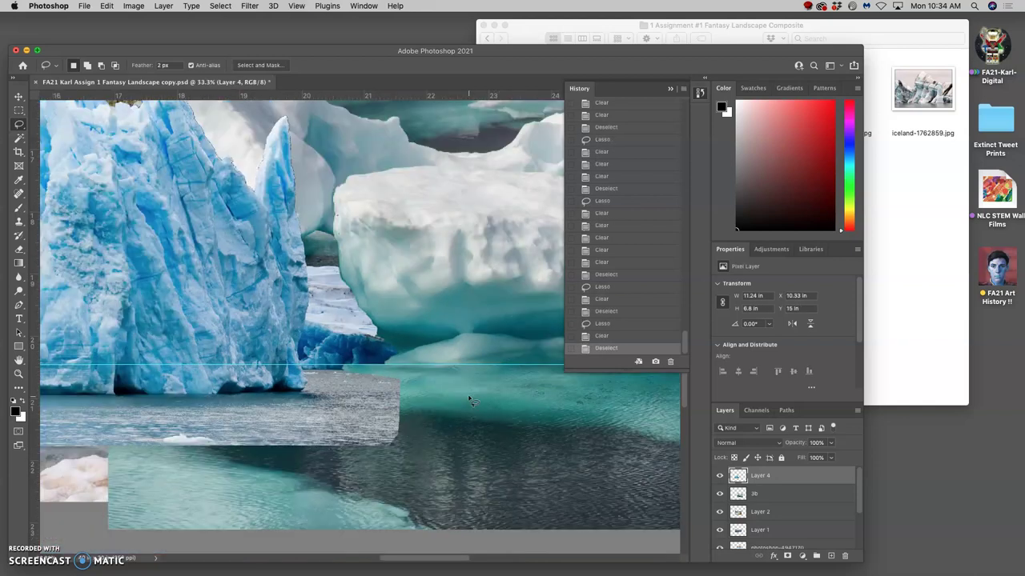